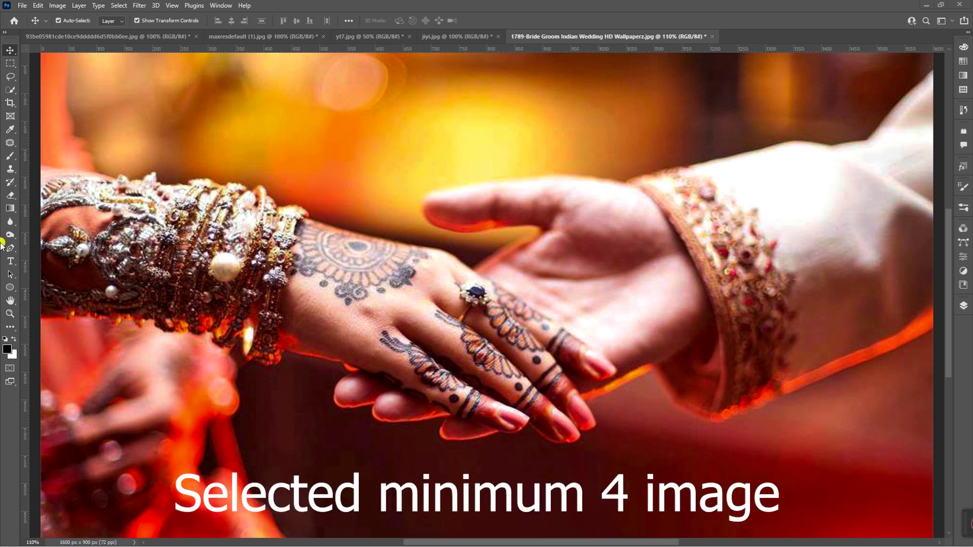
- Leave the wedding photo and return to the Photoshop Home screen with recent files
{"action": "left_click", "coordinate": [8, 23]}
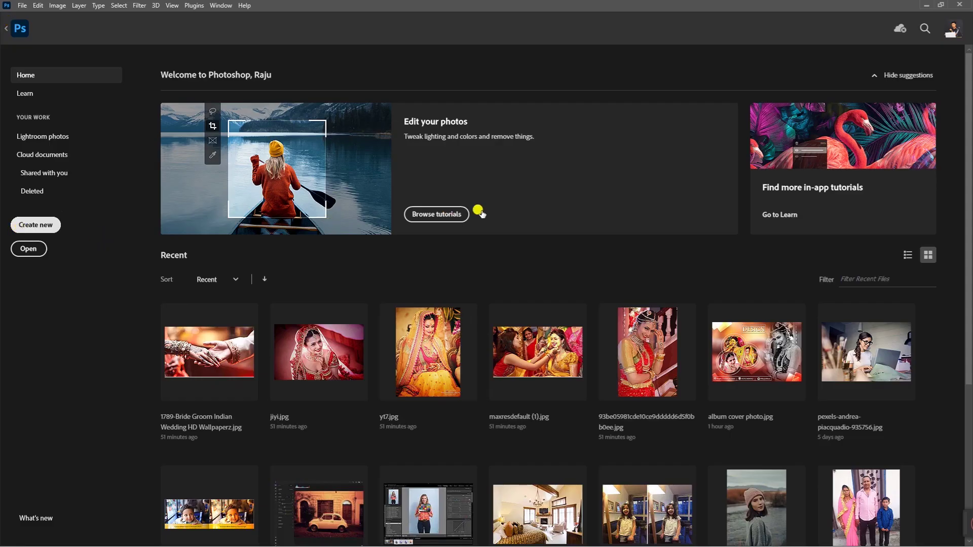
- Create Untitled-1, a blank white 18 × 12 in document at 300 ppi
{"action": "key", "text": "ctrl+n"}
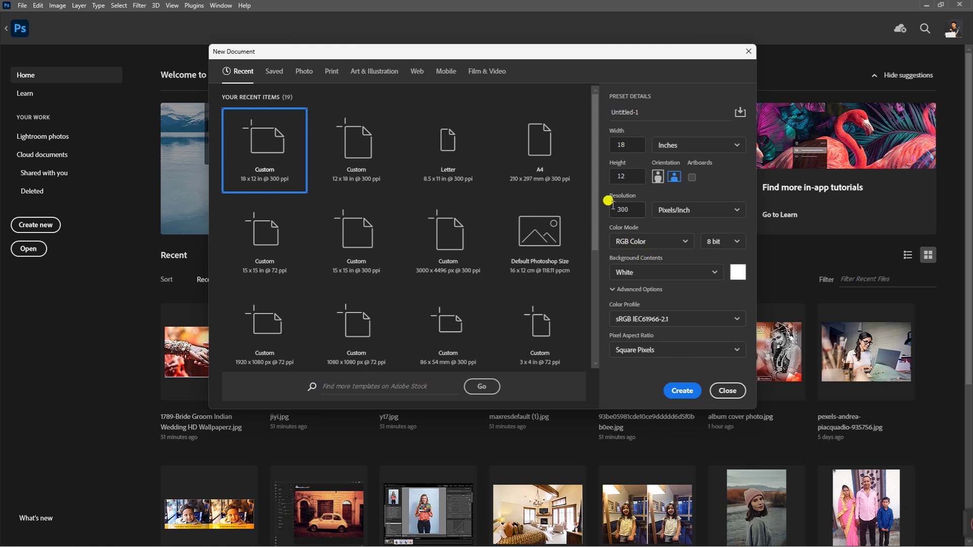
{"action": "left_click", "coordinate": [674, 389]}
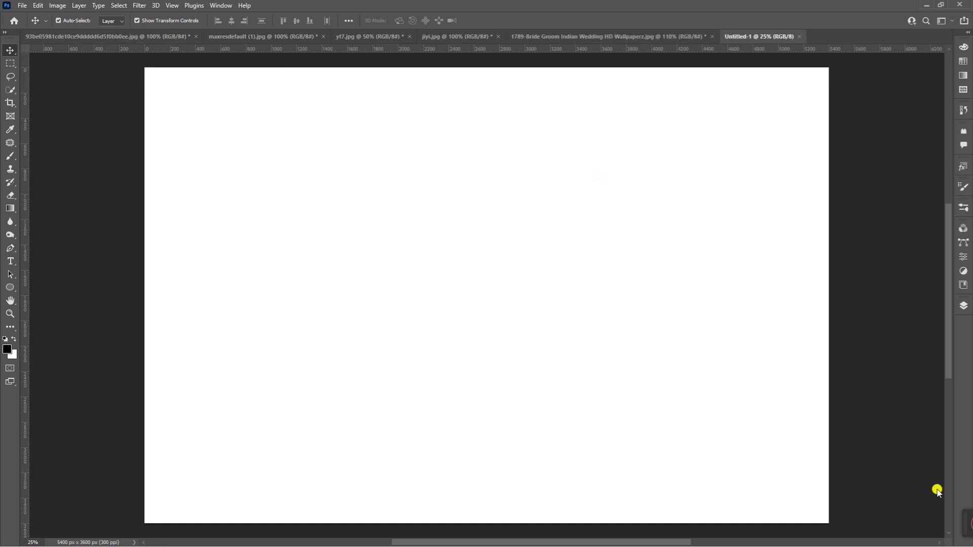
- Drop the henna-hands photo into Untitled-1 as Layer 1 and stretch it over the whole canvas
{"action": "left_click", "coordinate": [636, 37]}
{"action": "left_click_drag", "start_coordinate": [512, 287], "coordinate": [723, 25]}
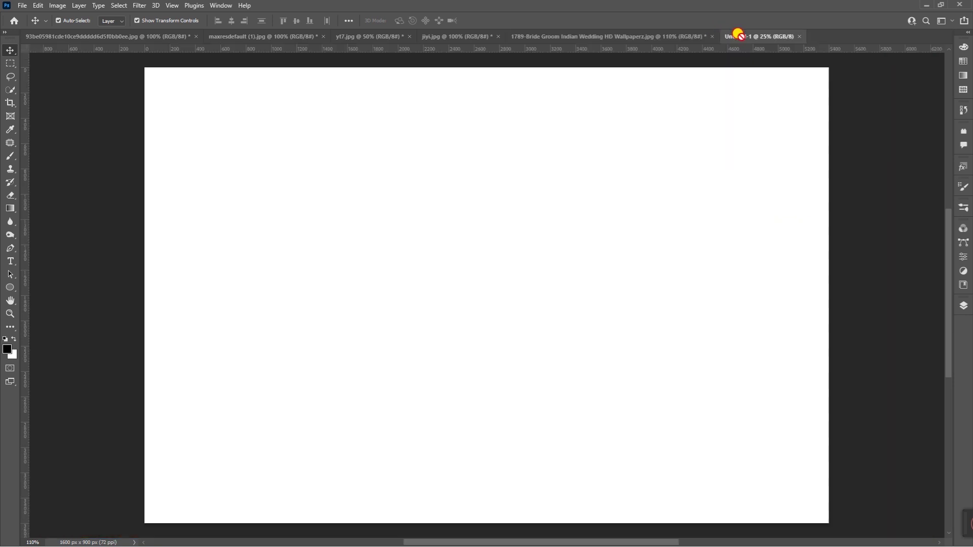
{"action": "mouse_move", "coordinate": [723, 26]}
{"action": "left_mouse_down"}
{"action": "mouse_move", "coordinate": [506, 318]}
{"action": "mouse_move", "coordinate": [489, 312]}
{"action": "left_mouse_up"}
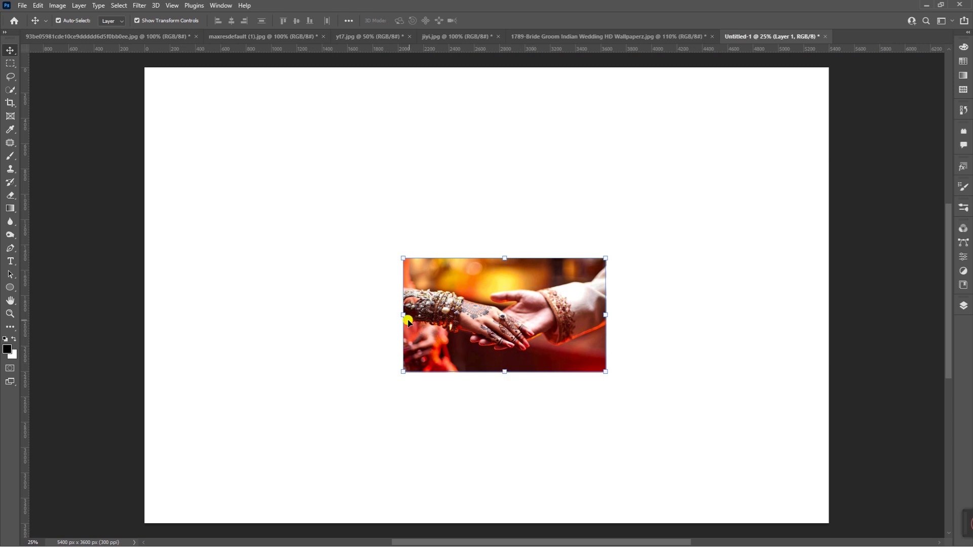
{"action": "left_click_drag", "start_coordinate": [403, 315], "coordinate": [74, 315]}
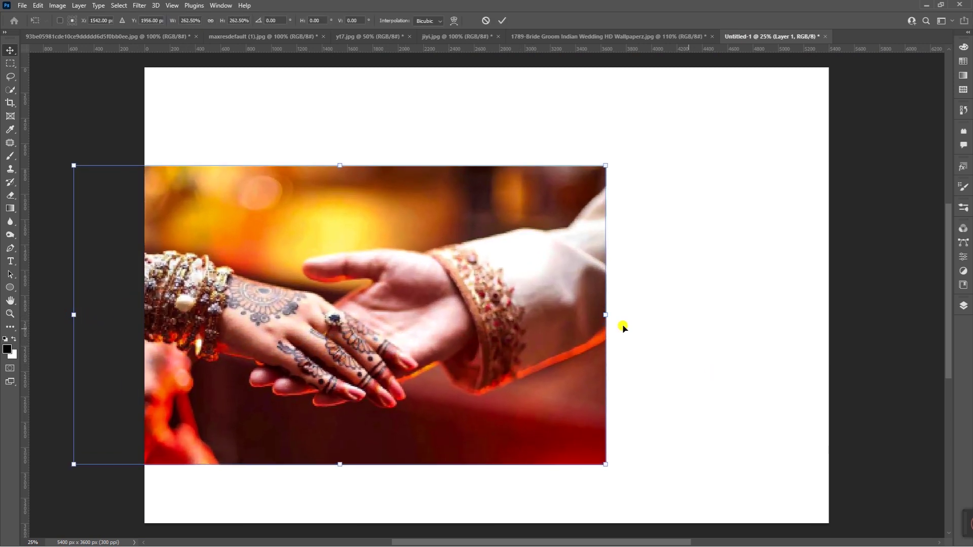
{"action": "left_click_drag", "start_coordinate": [622, 327], "coordinate": [862, 315]}
{"action": "left_click_drag", "start_coordinate": [467, 165], "coordinate": [467, 58]}
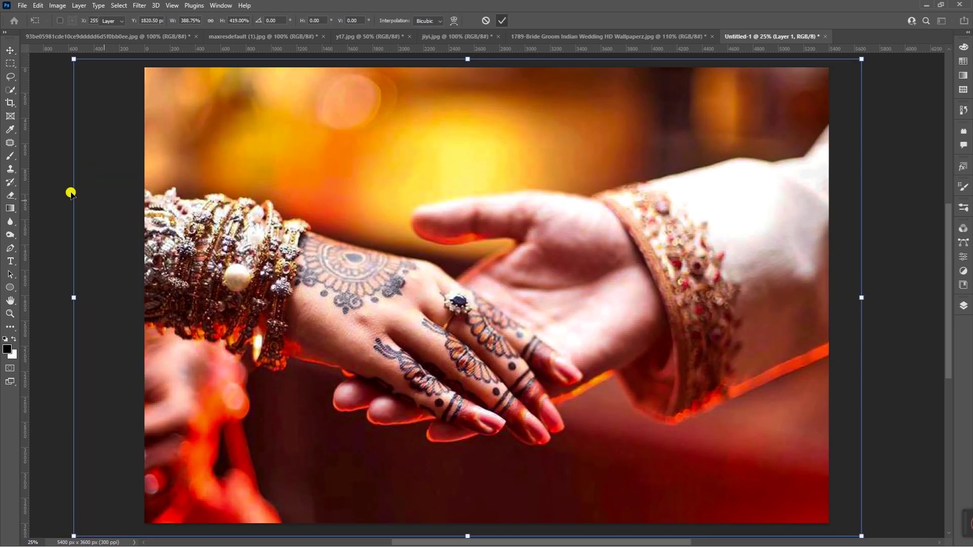
{"action": "key", "text": "Return"}
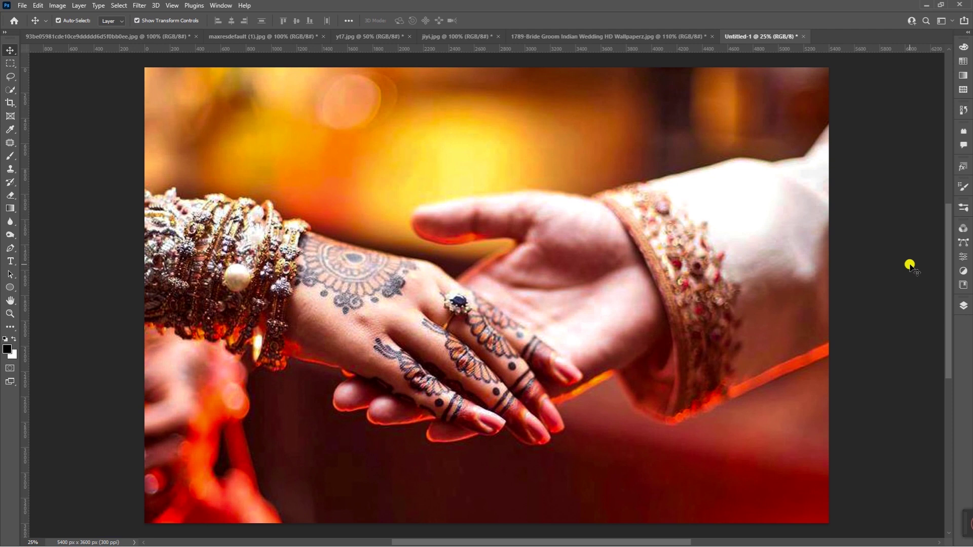
{"action": "left_click", "coordinate": [963, 306]}
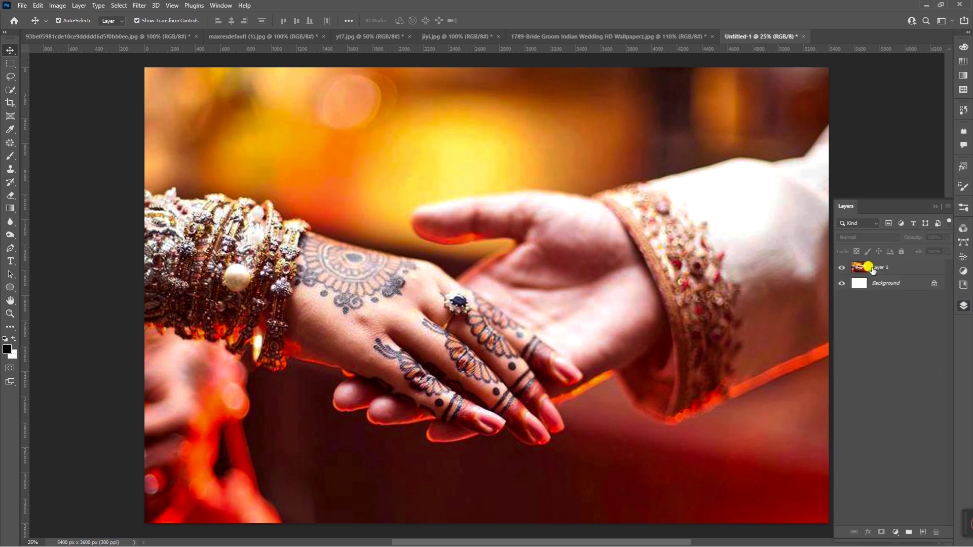
- Apply a 101.4 px Gaussian Blur to the hands photo on Layer 1
{"action": "left_click", "coordinate": [893, 268]}
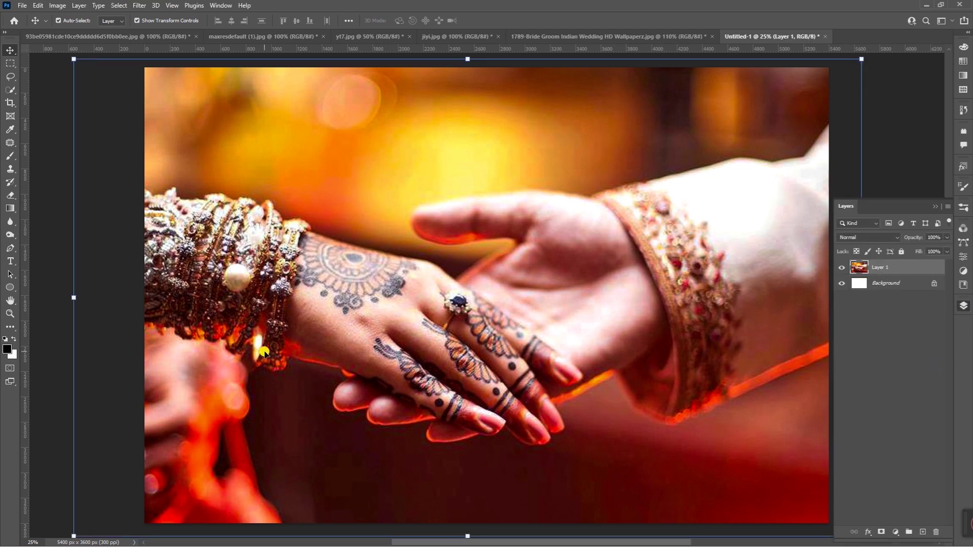
{"action": "left_click", "coordinate": [139, 6]}
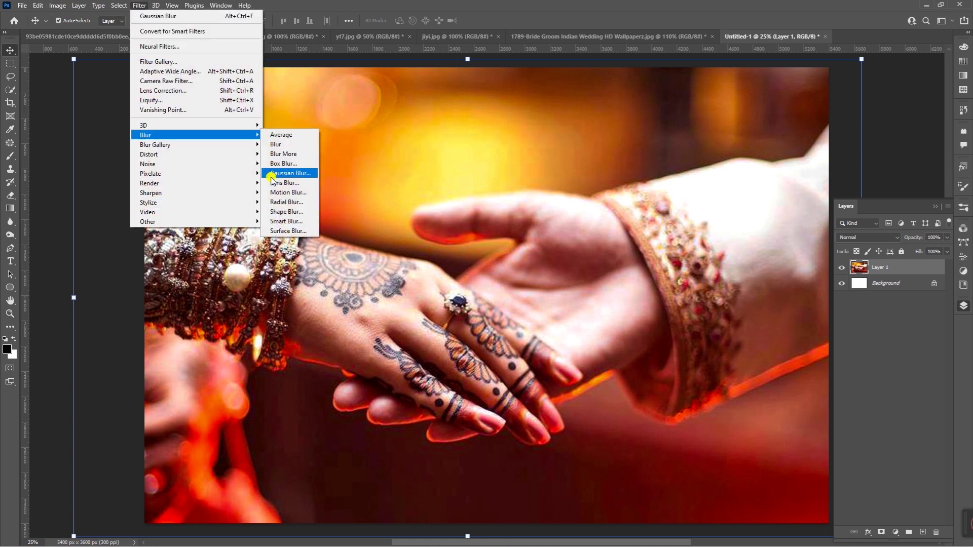
{"action": "mouse_move", "coordinate": [160, 134]}
{"action": "left_click", "coordinate": [271, 174]}
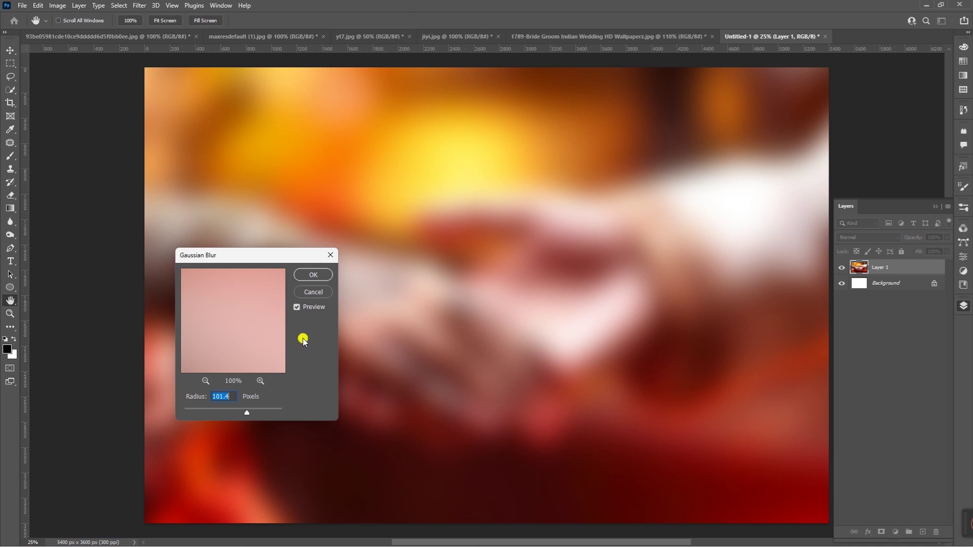
{"action": "left_click", "coordinate": [313, 275]}
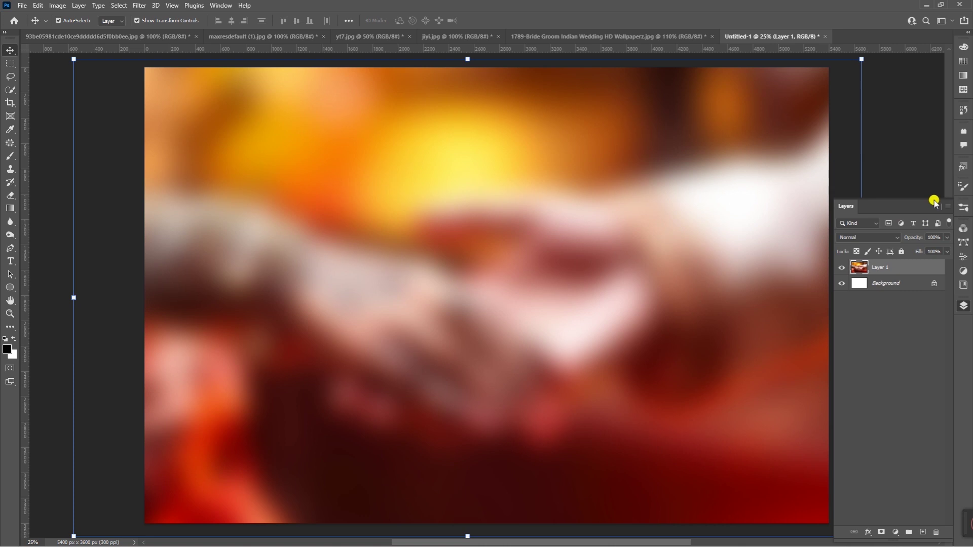
{"action": "left_click", "coordinate": [10, 287]}
- Draw a black circle on the left with a white 15.6 px stroke
{"action": "left_click", "coordinate": [63, 302]}
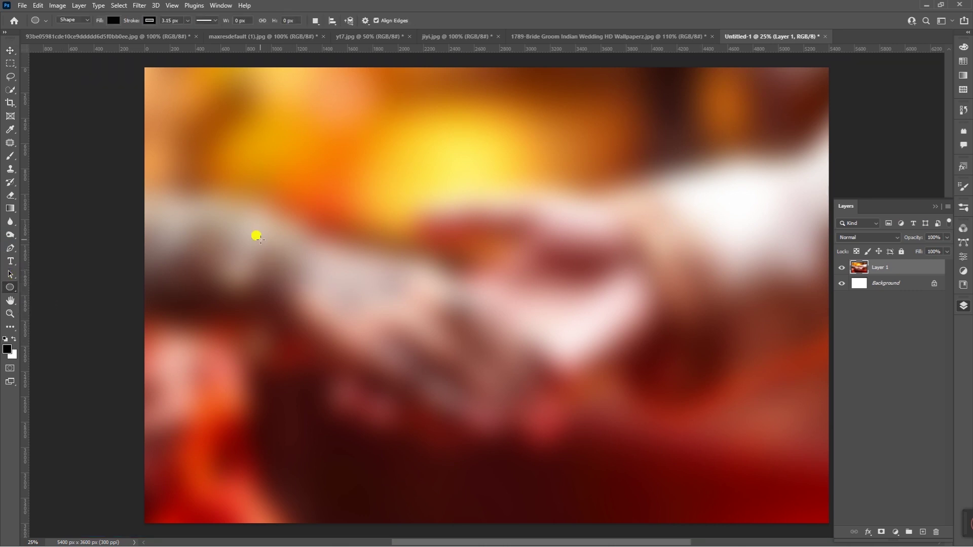
{"action": "left_click_drag", "start_coordinate": [233, 214], "coordinate": [391, 424]}
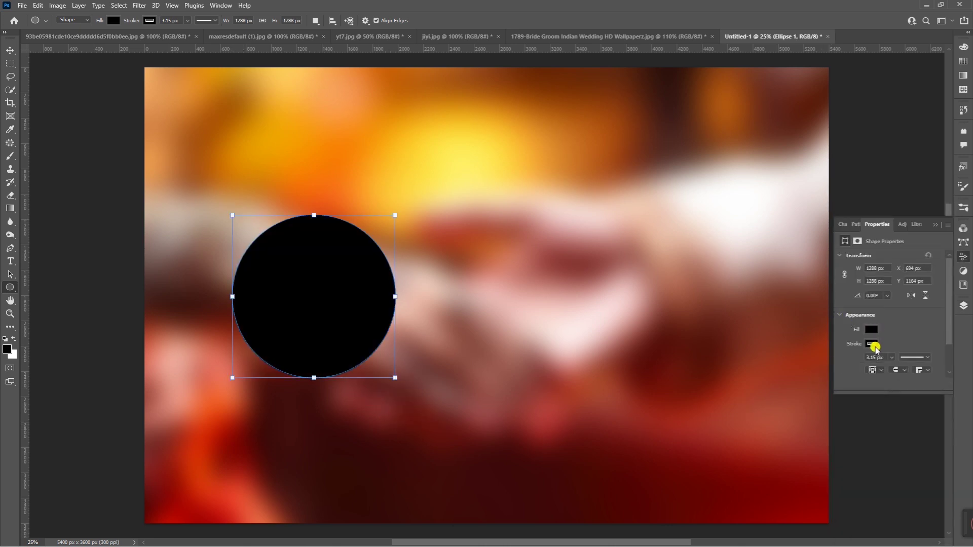
{"action": "left_click", "coordinate": [871, 345]}
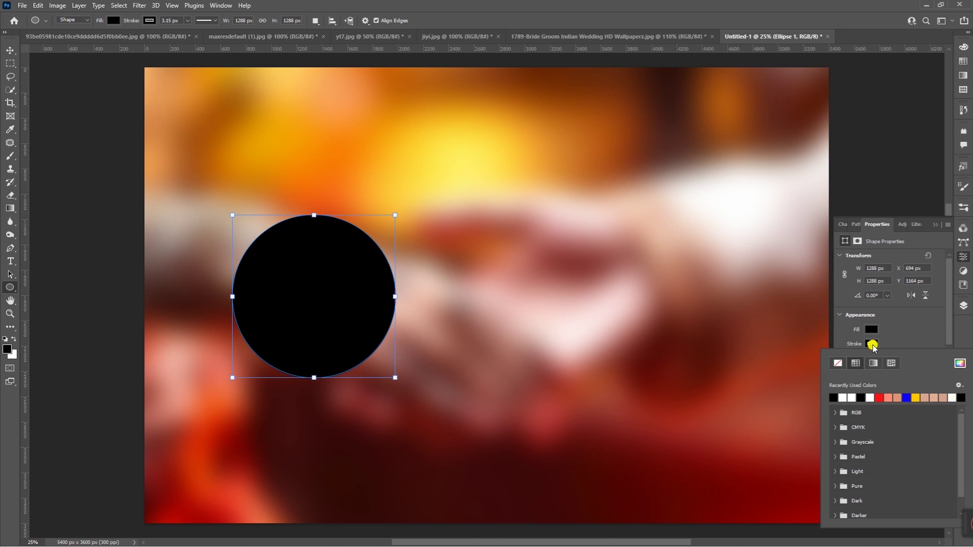
{"action": "left_click", "coordinate": [842, 397]}
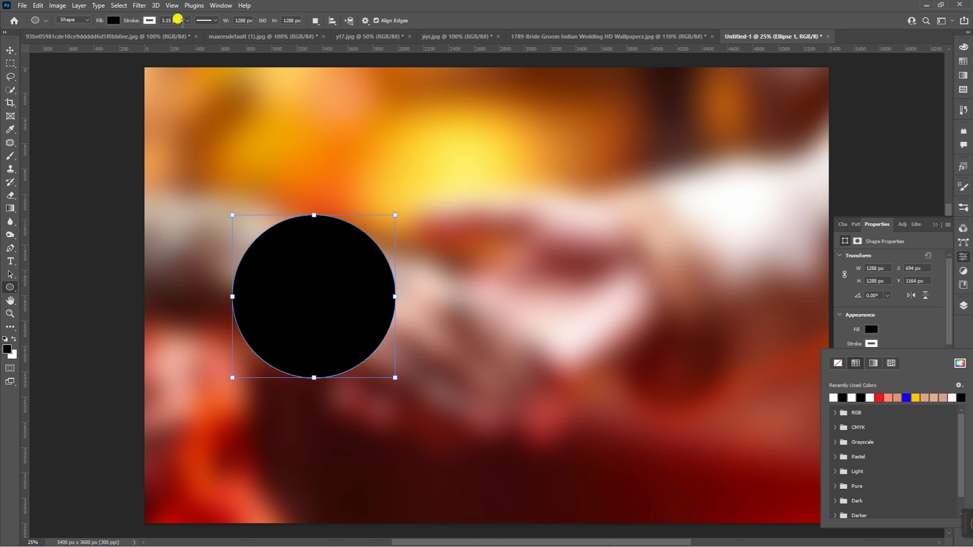
{"action": "left_click", "coordinate": [187, 21]}
{"action": "left_click_drag", "start_coordinate": [187, 28], "coordinate": [188, 37]}
{"action": "left_click", "coordinate": [97, 142]}
- Undo the accidental second circle and bring up the Layers panel with Ellipse 1
{"action": "left_click", "coordinate": [469, 195]}
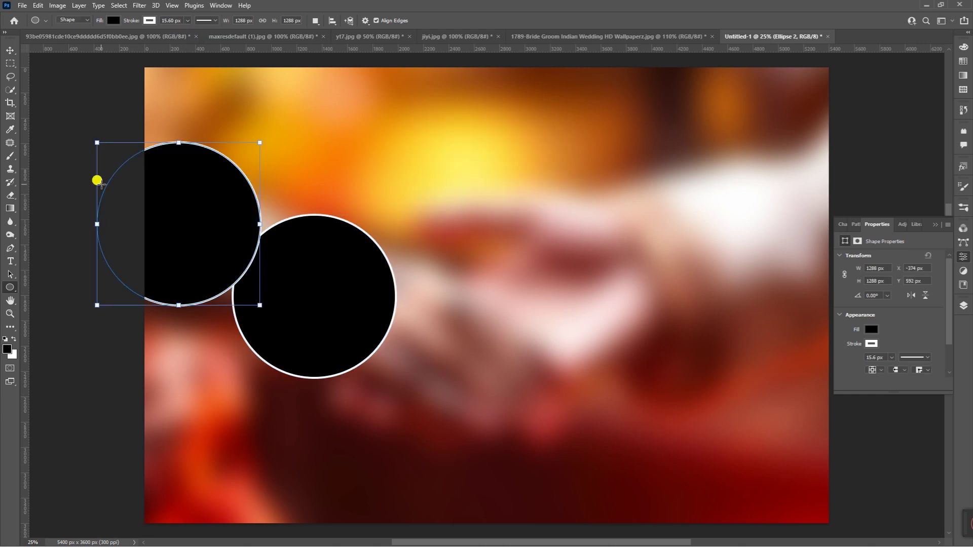
{"action": "key", "text": "ctrl+z"}
{"action": "key", "text": "v"}
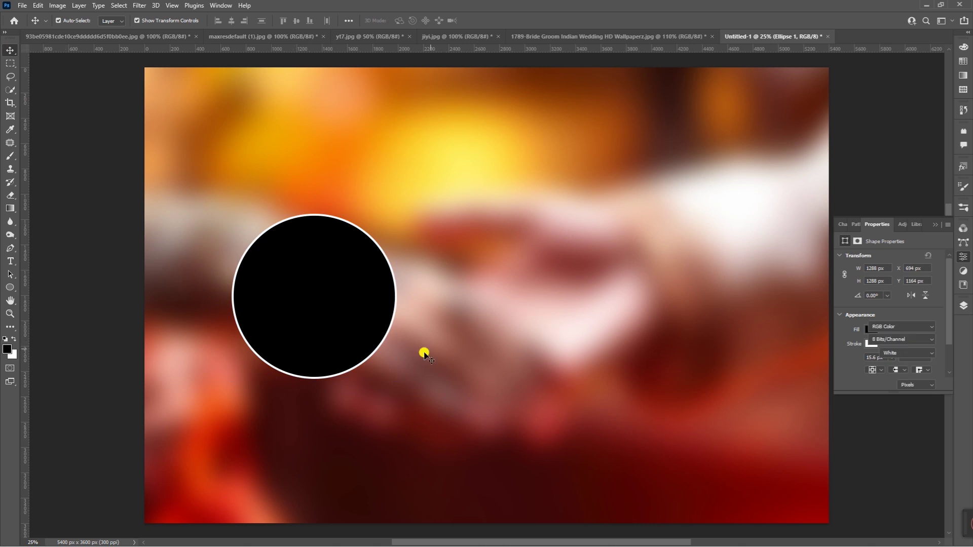
{"action": "left_click", "coordinate": [393, 376]}
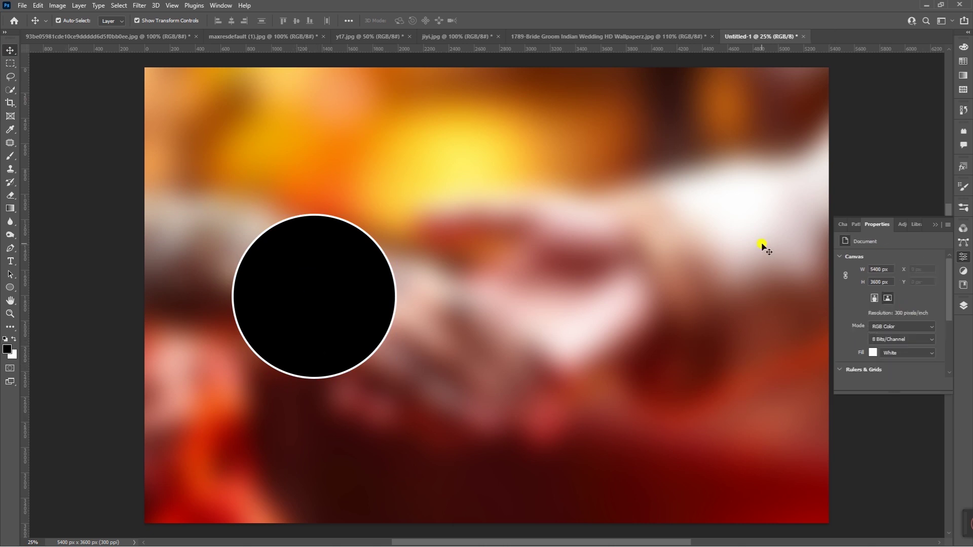
{"action": "left_click", "coordinate": [934, 225]}
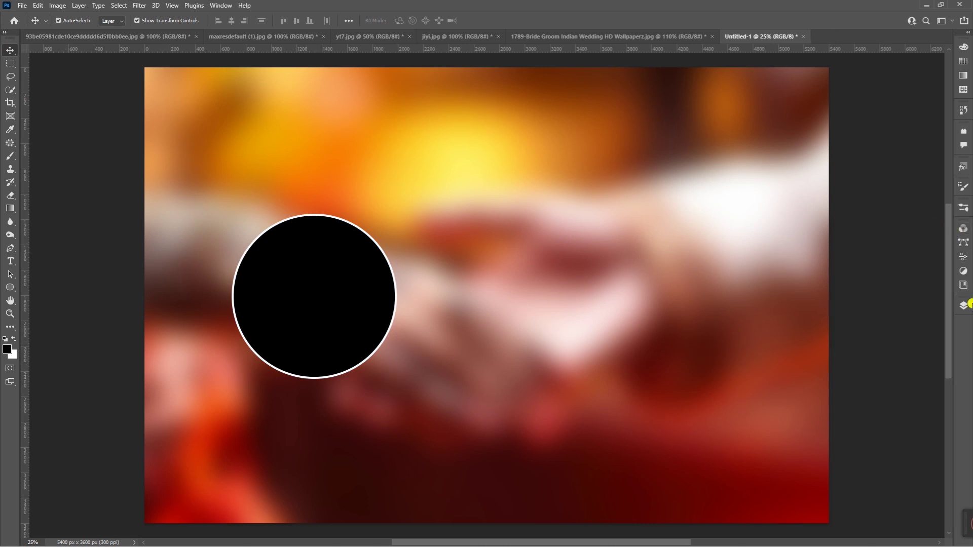
{"action": "left_click", "coordinate": [963, 305]}
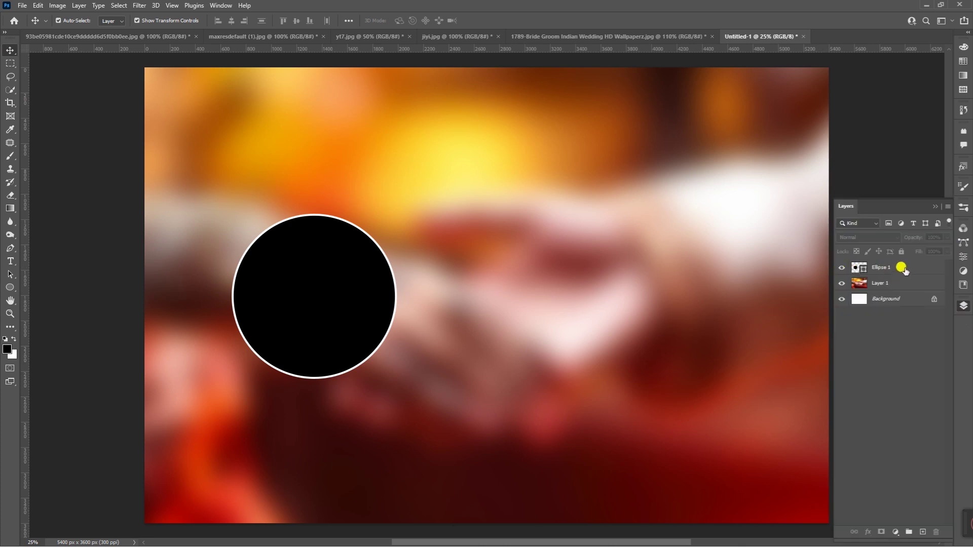
{"action": "left_click_drag", "start_coordinate": [904, 270], "coordinate": [926, 529]}
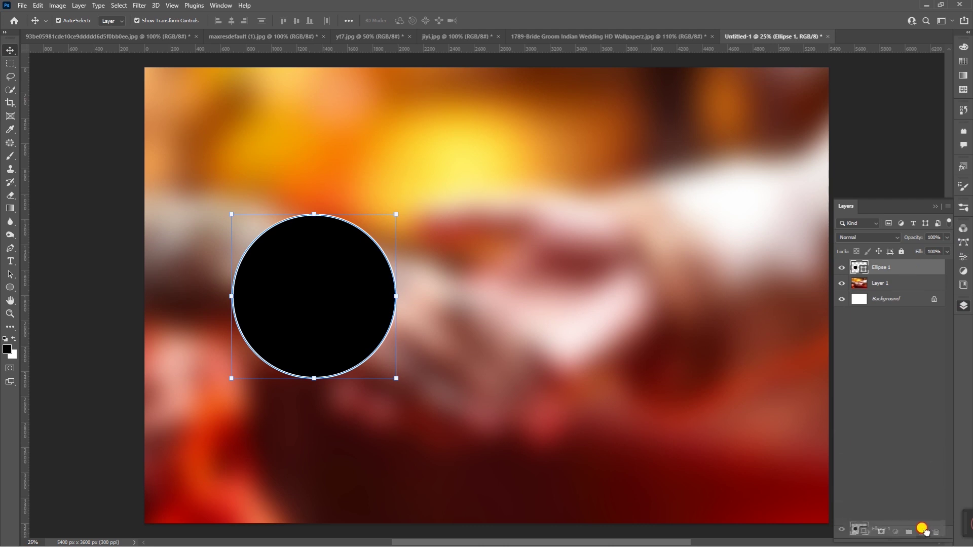
- Duplicate Ellipse 1 and enlarge the original circle to about 117%
{"action": "left_click_drag", "start_coordinate": [925, 530], "coordinate": [923, 531]}
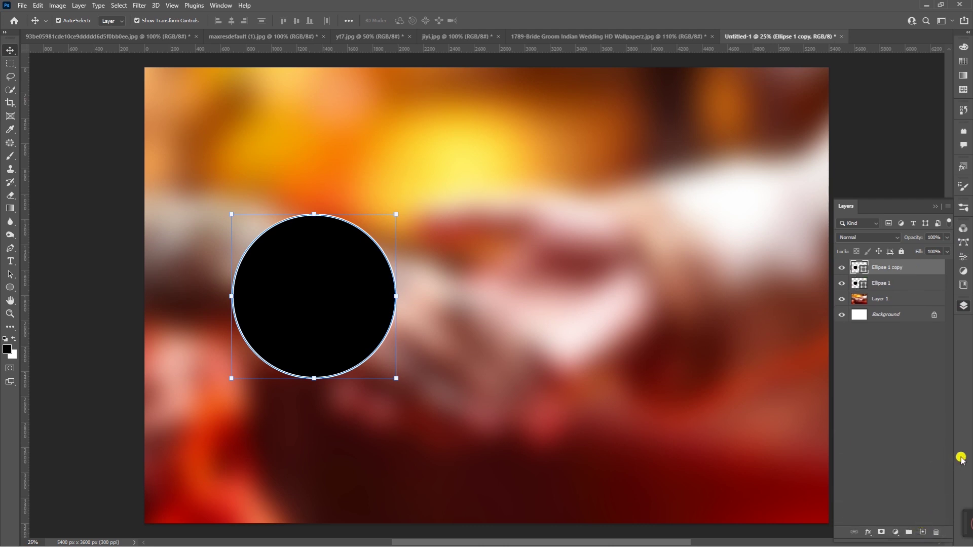
{"action": "key", "text": "ctrl+z"}
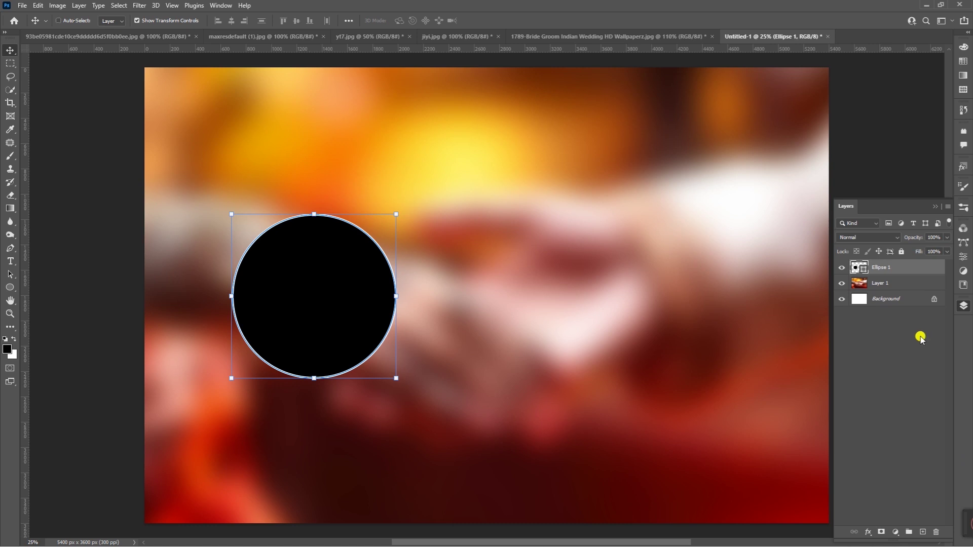
{"action": "key", "text": "ctrl+j"}
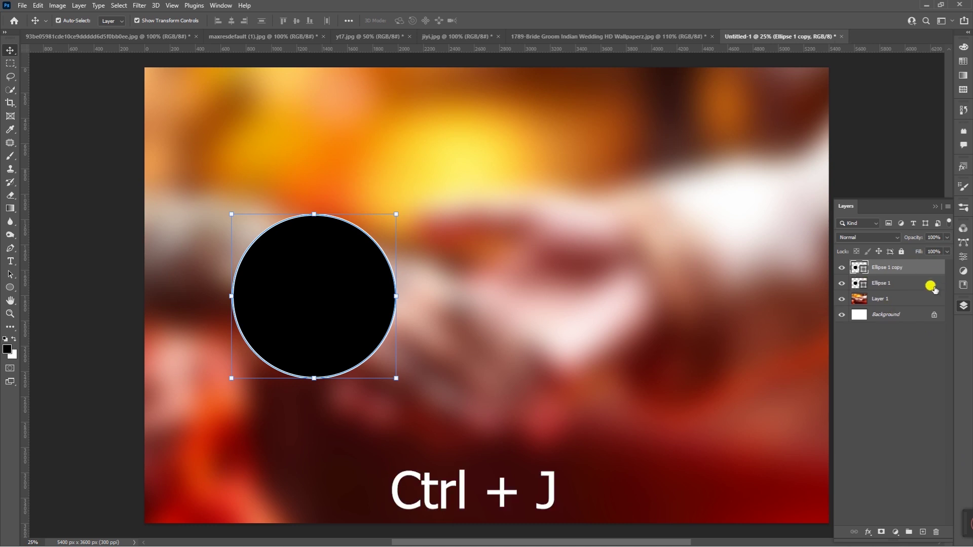
{"action": "left_click", "coordinate": [894, 285]}
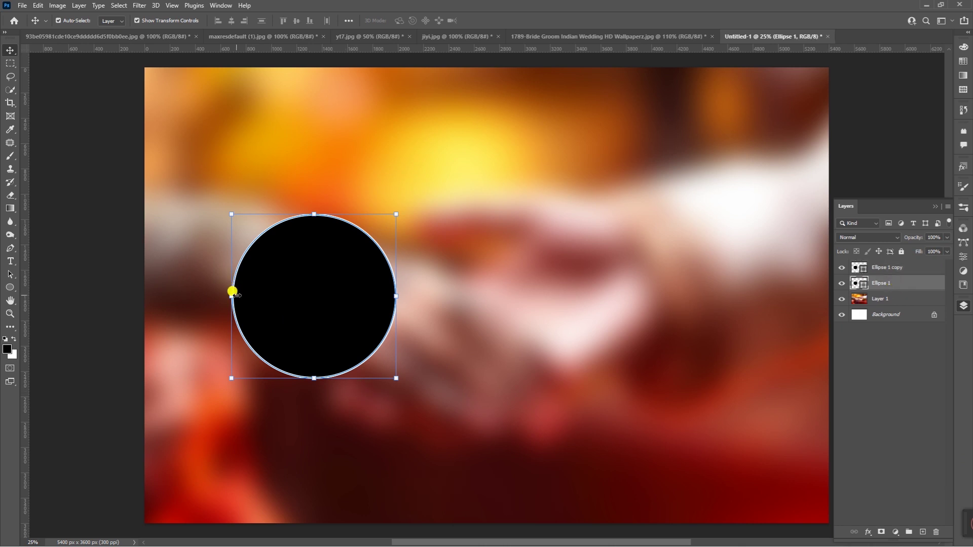
{"action": "mouse_move", "coordinate": [231, 298]}
{"action": "left_mouse_down"}
{"action": "mouse_move", "coordinate": [189, 291]}
{"action": "mouse_move", "coordinate": [237, 317]}
{"action": "mouse_move", "coordinate": [227, 320]}
{"action": "left_mouse_up"}
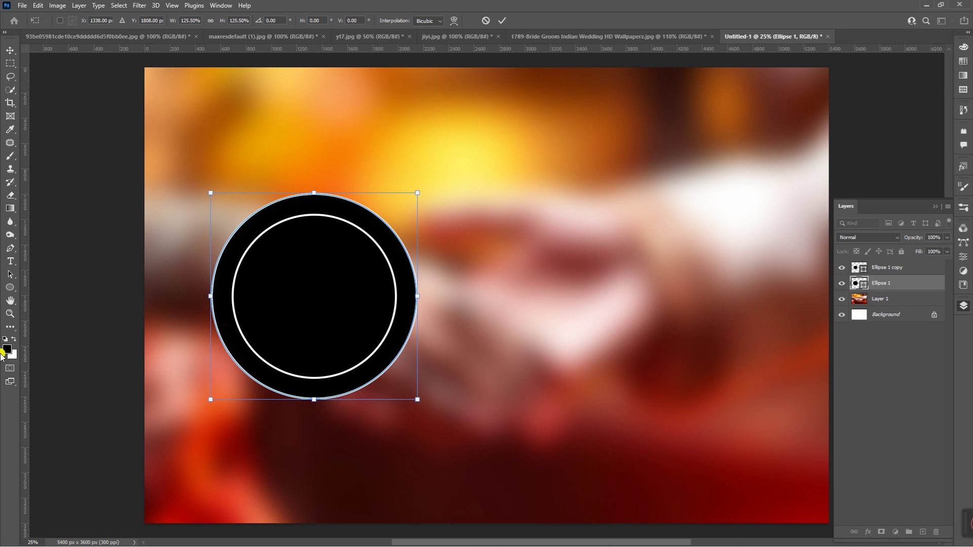
- Set the enlarged circle's fill to No Color so it becomes a hollow white ring
{"action": "left_click", "coordinate": [10, 287]}
{"action": "left_click", "coordinate": [9, 288]}
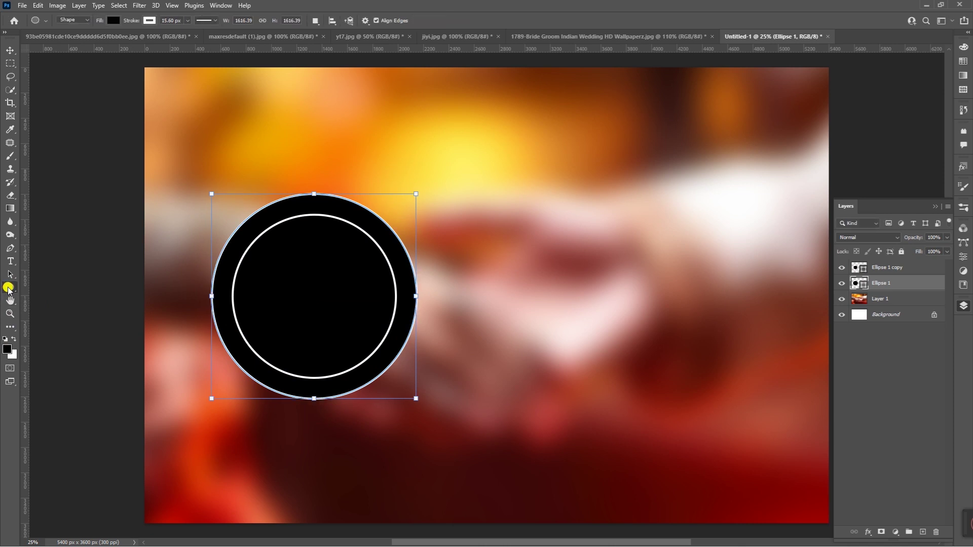
{"action": "left_click", "coordinate": [113, 21]}
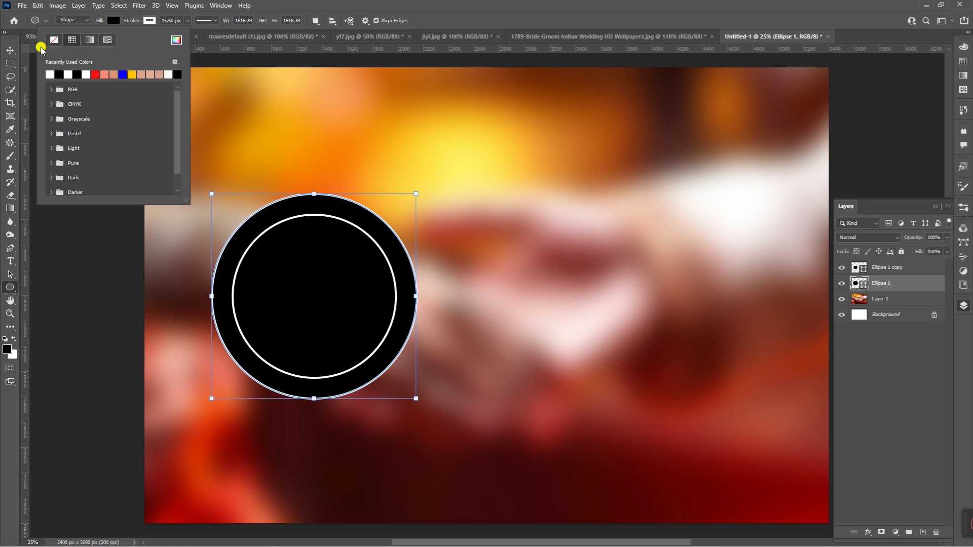
{"action": "left_click", "coordinate": [53, 40]}
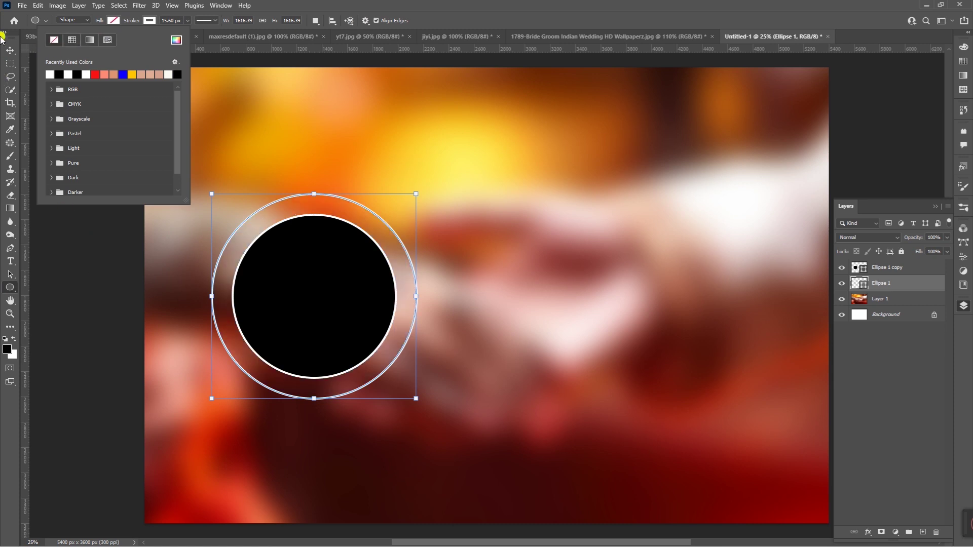
{"action": "left_click", "coordinate": [10, 50]}
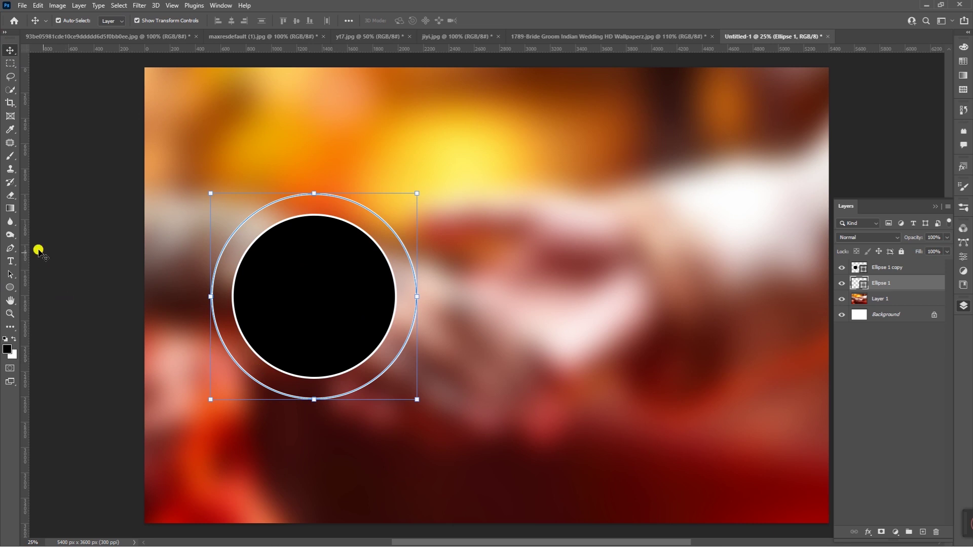
{"action": "left_click", "coordinate": [108, 211]}
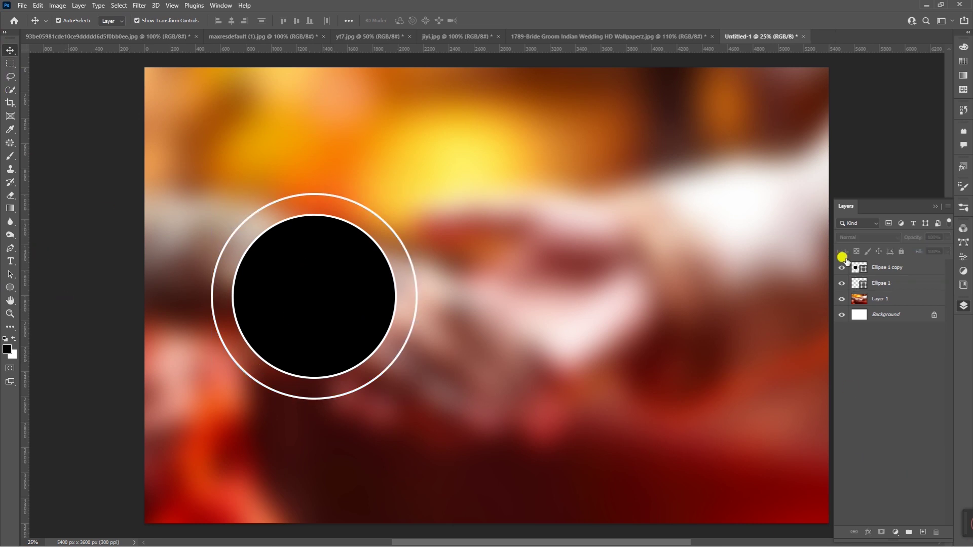
- Select the inner circle and ring together and duplicate the pair down and left
{"action": "left_click", "coordinate": [351, 294]}
{"action": "key", "text": "ctrl+t"}
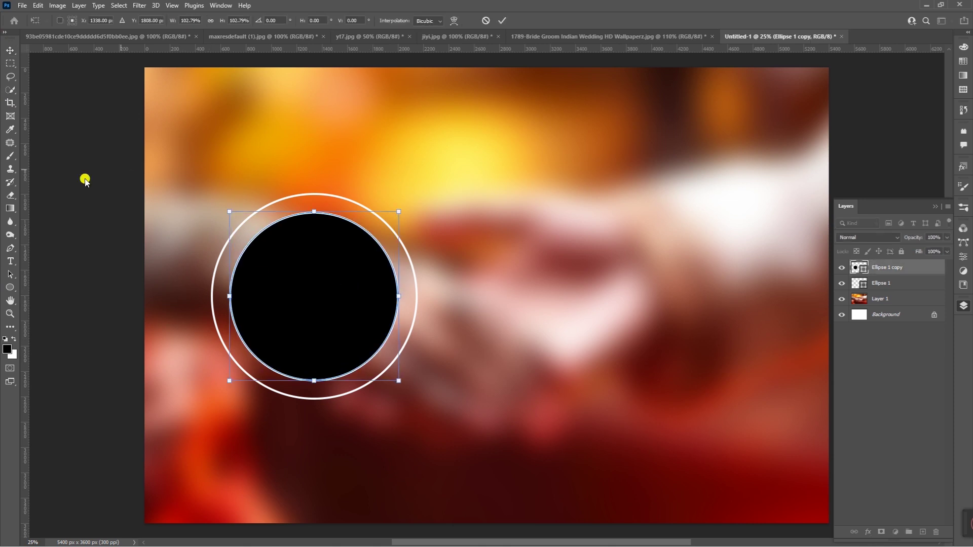
{"action": "key", "text": "Return"}
{"action": "left_click", "coordinate": [894, 285]}
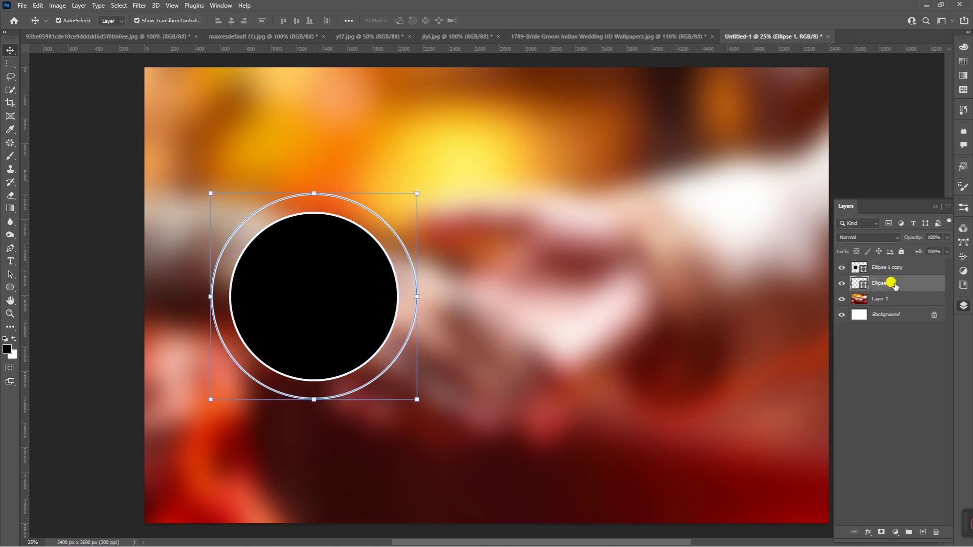
{"action": "left_click", "coordinate": [896, 268], "text": "shift"}
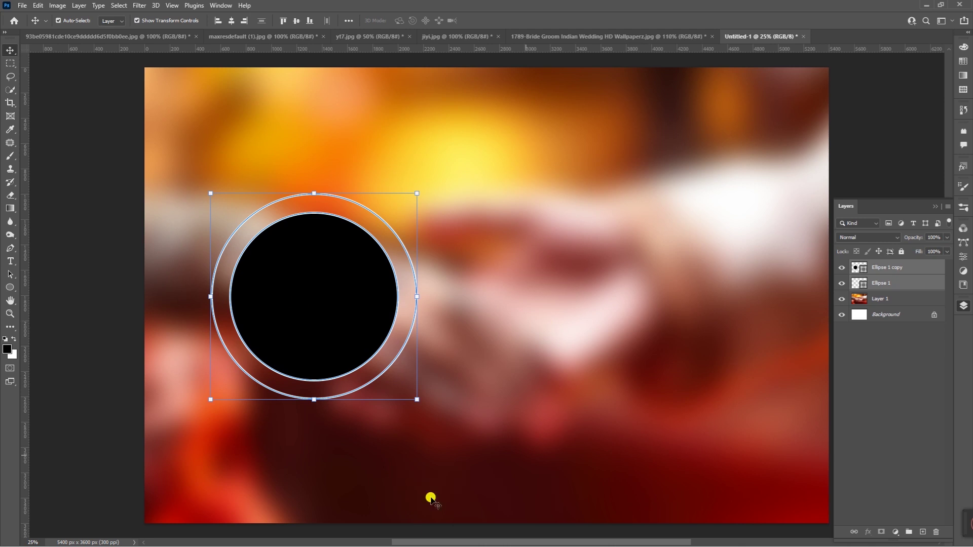
{"action": "mouse_move", "coordinate": [297, 295]}
{"action": "left_mouse_down"}
{"action": "mouse_move", "coordinate": [517, 286]}
{"action": "mouse_move", "coordinate": [425, 345]}
{"action": "mouse_move", "coordinate": [243, 408]}
{"action": "left_mouse_up"}
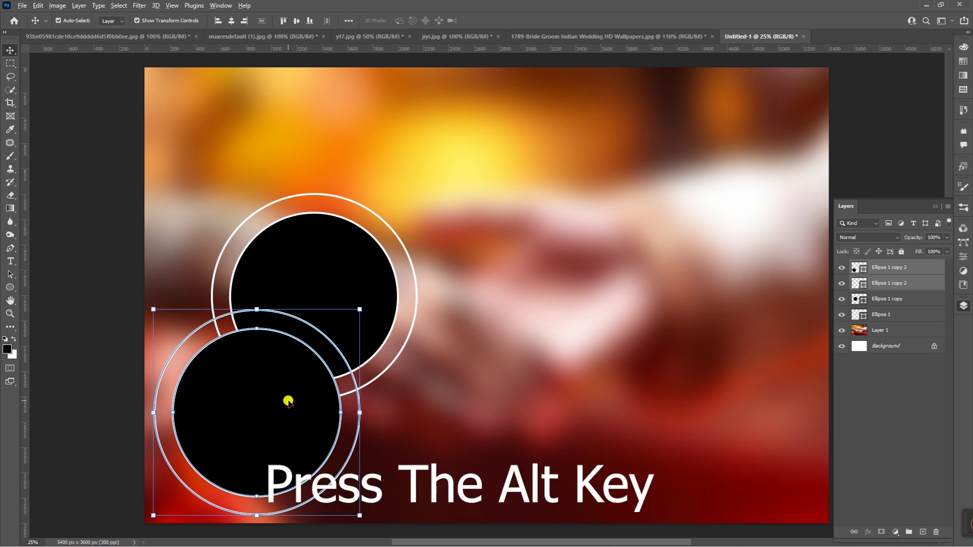
- Duplicate the ringed circle a third time and select all circle layers, excluding the background
{"action": "left_click_drag", "start_coordinate": [287, 401], "coordinate": [441, 368]}
{"action": "left_click", "coordinate": [887, 362]}
{"action": "left_click", "coordinate": [897, 314], "text": "ctrl"}
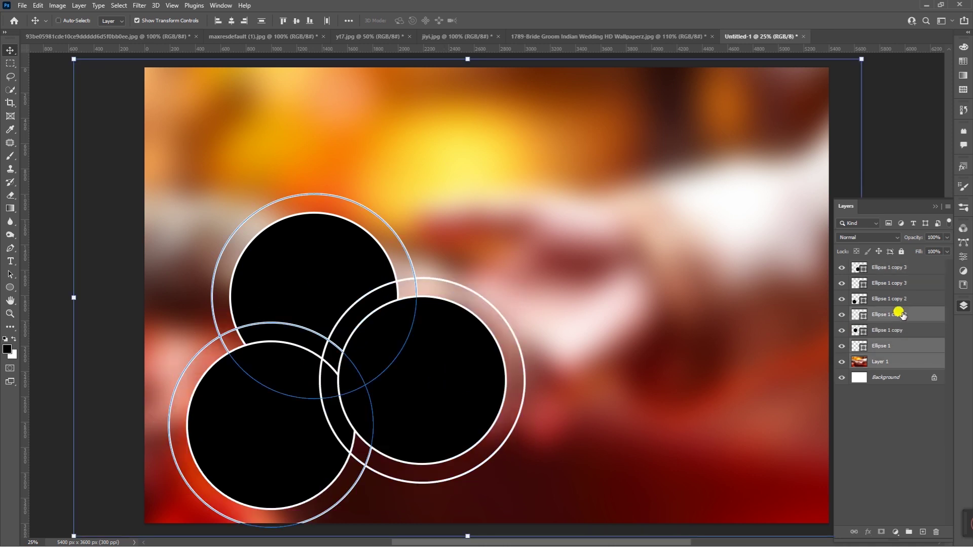
{"action": "left_click", "coordinate": [894, 329], "text": "ctrl"}
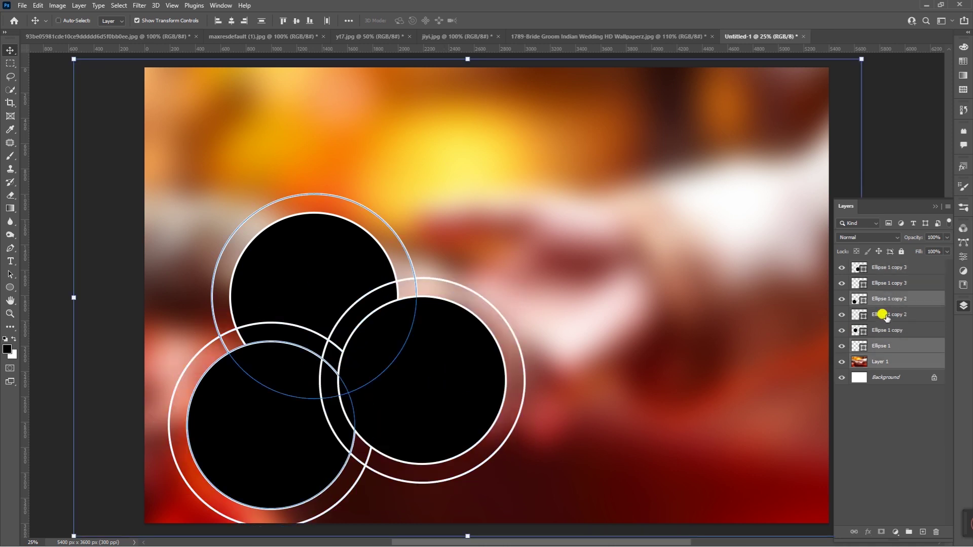
{"action": "left_click", "coordinate": [884, 268], "text": "shift"}
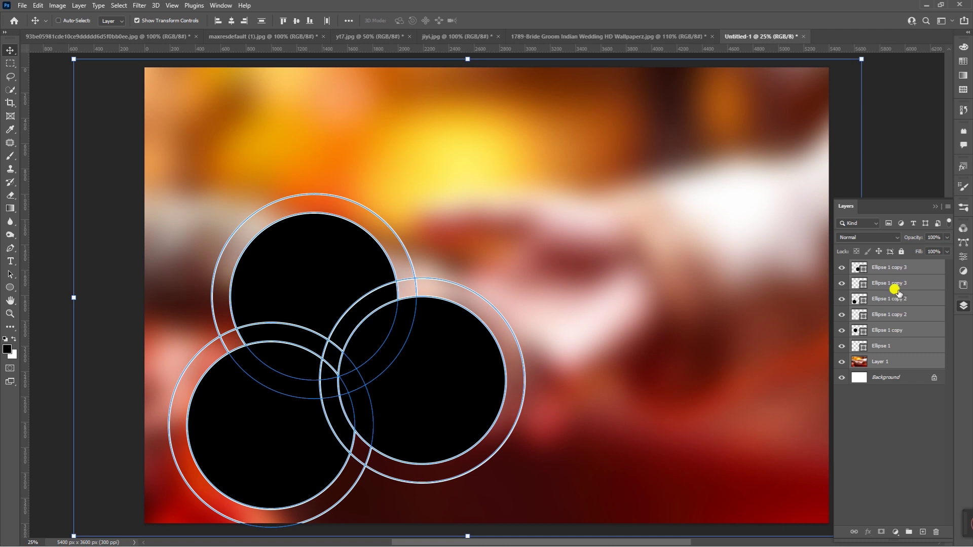
{"action": "left_click", "coordinate": [884, 361], "text": "ctrl"}
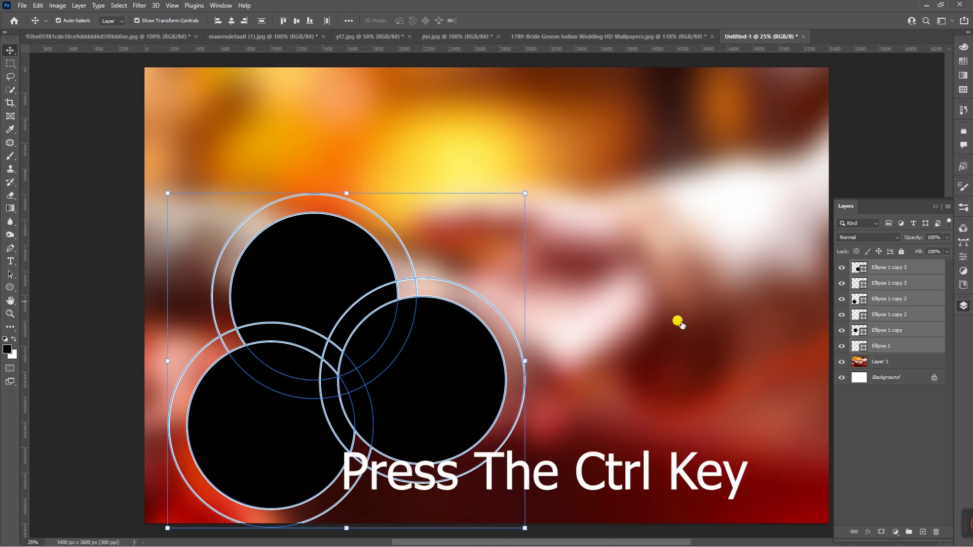
- Move the three-circle cluster up, enlarge it slightly, then pick the bottom-left circle
{"action": "left_click_drag", "start_coordinate": [297, 451], "coordinate": [297, 387]}
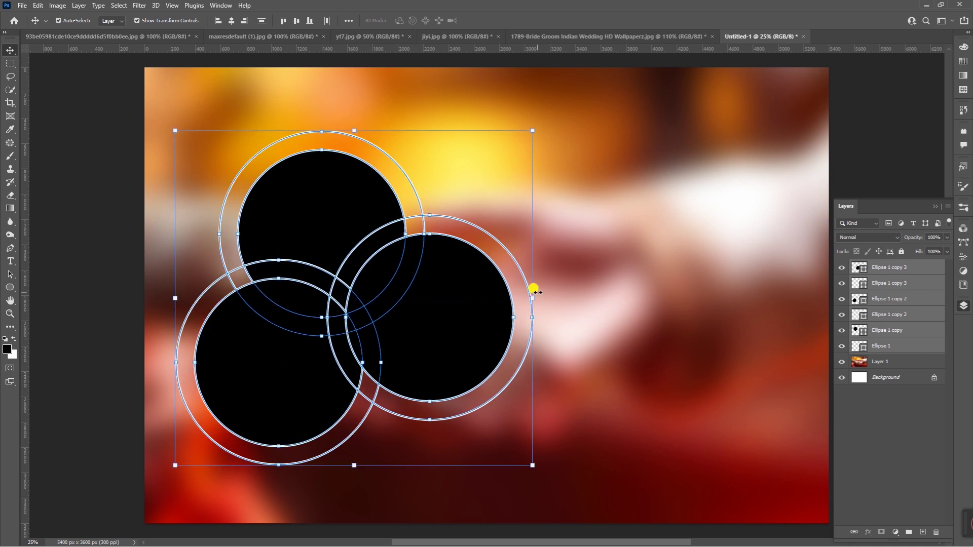
{"action": "left_click_drag", "start_coordinate": [533, 290], "coordinate": [537, 287]}
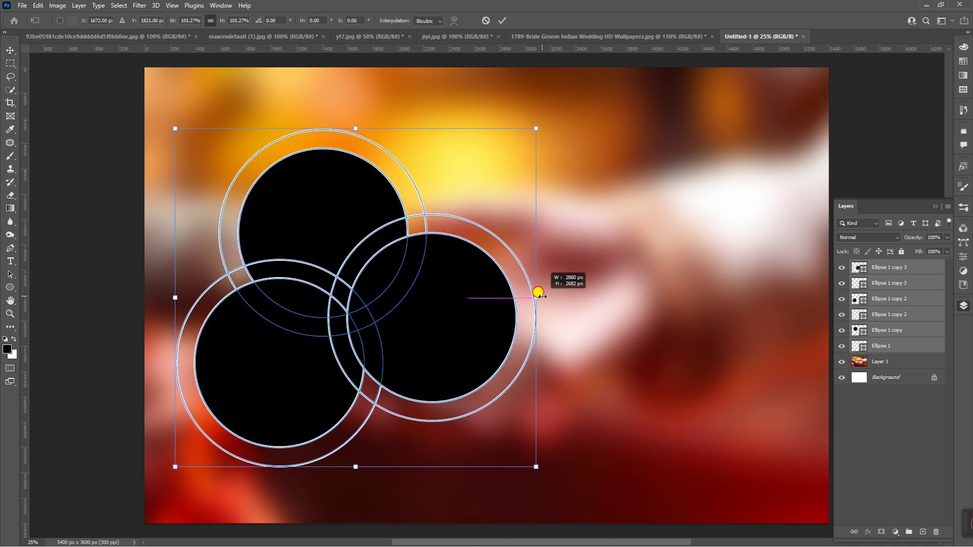
{"action": "left_click", "coordinate": [73, 263]}
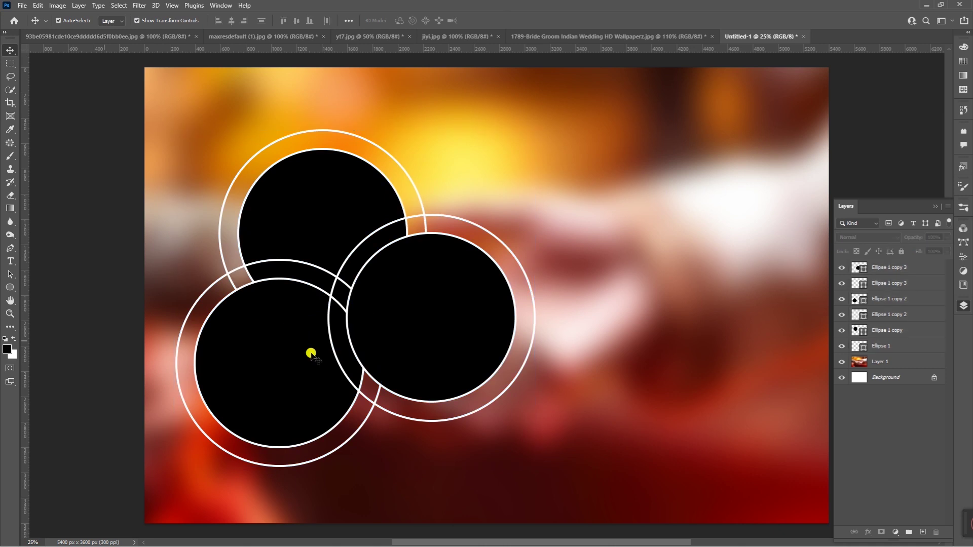
{"action": "left_click", "coordinate": [211, 373]}
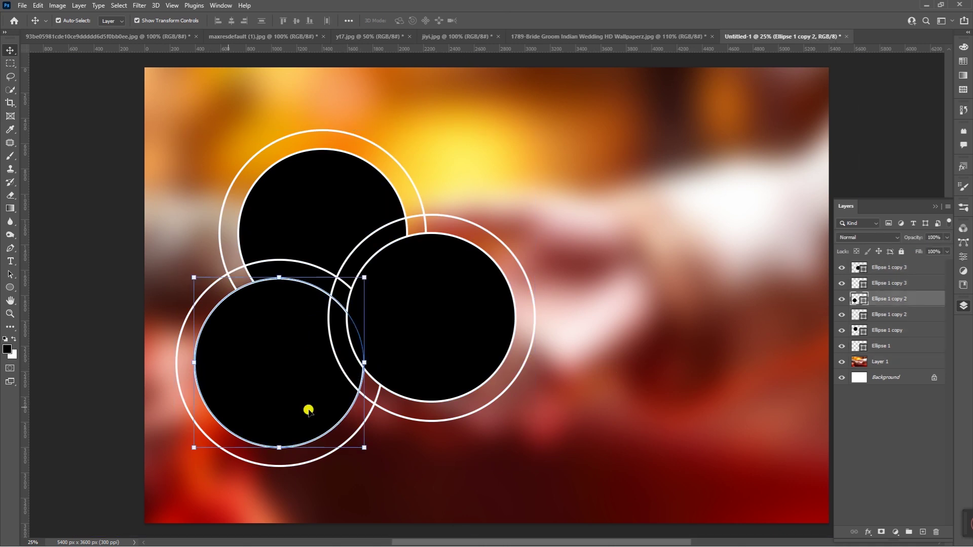
- Rasterize the bottom-left circle's ring layer and erase its arc where the circles overlap
{"action": "left_click", "coordinate": [178, 383]}
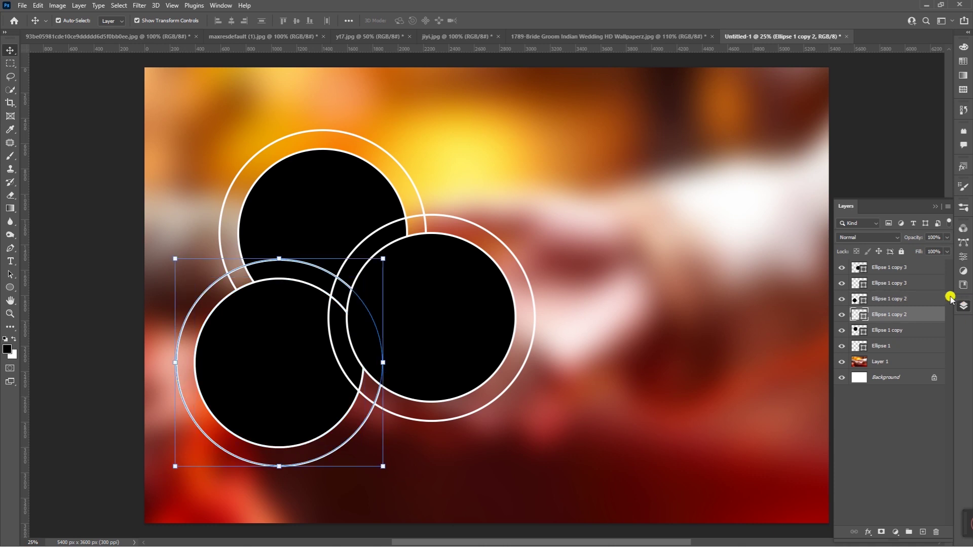
{"action": "right_click", "coordinate": [932, 314]}
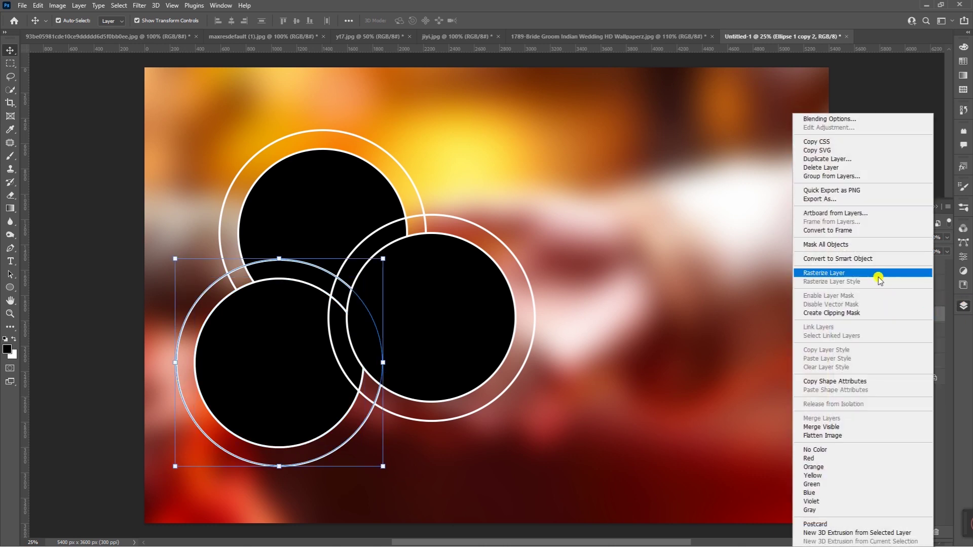
{"action": "left_click", "coordinate": [860, 273]}
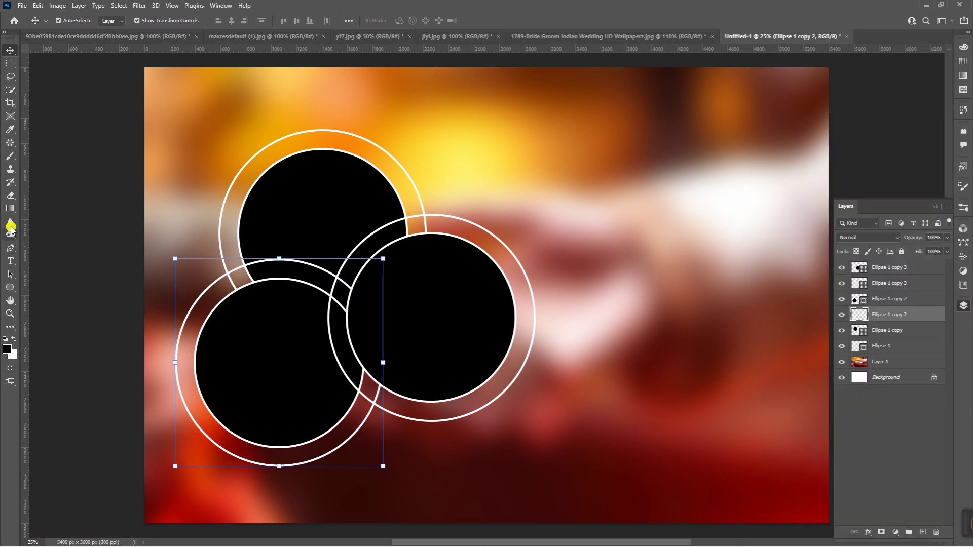
{"action": "left_click", "coordinate": [10, 198]}
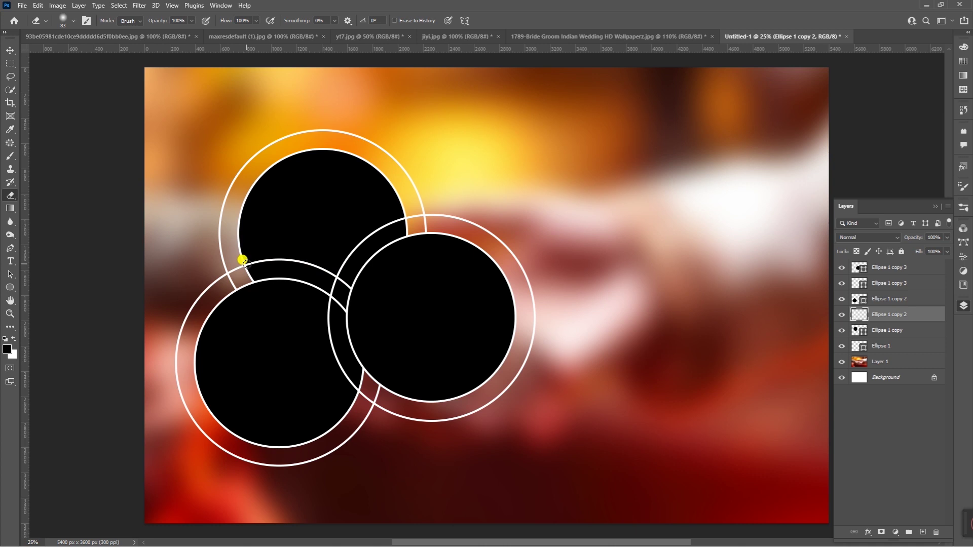
{"action": "mouse_move", "coordinate": [255, 263]}
{"action": "left_mouse_down"}
{"action": "mouse_move", "coordinate": [276, 256]}
{"action": "mouse_move", "coordinate": [263, 254]}
{"action": "mouse_move", "coordinate": [343, 274]}
{"action": "mouse_move", "coordinate": [298, 256]}
{"action": "mouse_move", "coordinate": [629, 293]}
{"action": "mouse_move", "coordinate": [304, 265]}
{"action": "mouse_move", "coordinate": [336, 293]}
{"action": "mouse_move", "coordinate": [537, 347]}
{"action": "mouse_move", "coordinate": [312, 313]}
{"action": "mouse_move", "coordinate": [192, 235]}
{"action": "mouse_move", "coordinate": [224, 278]}
{"action": "mouse_move", "coordinate": [358, 265]}
{"action": "mouse_move", "coordinate": [389, 228]}
{"action": "mouse_move", "coordinate": [373, 227]}
{"action": "left_mouse_up"}
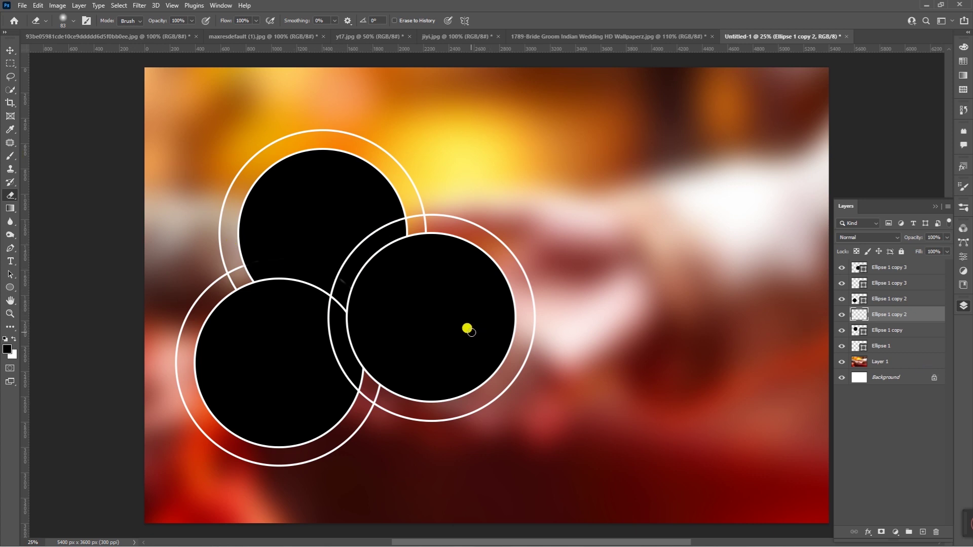
{"action": "left_click", "coordinate": [10, 49]}
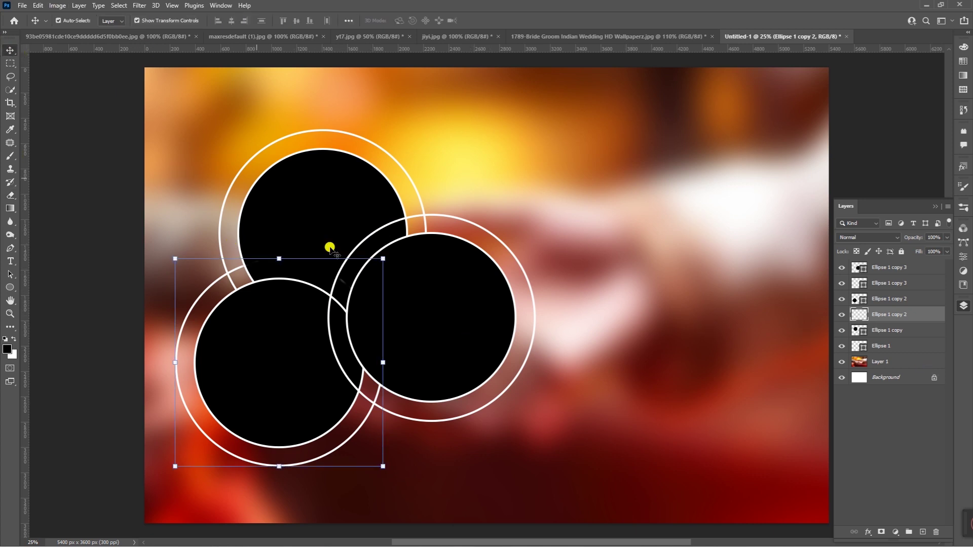
- Rasterize the right circle's ring layer and erase its arc crossing the top black circle
{"action": "left_click", "coordinate": [473, 319]}
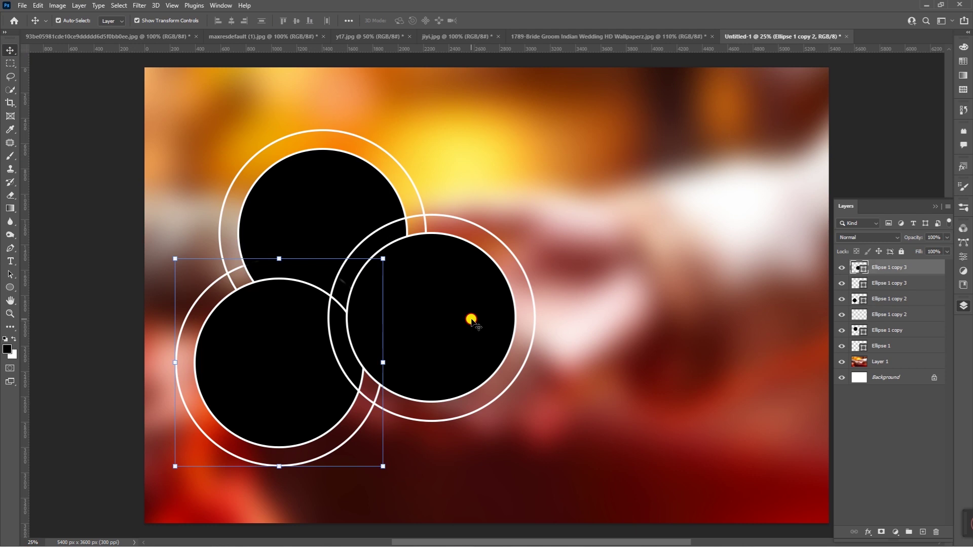
{"action": "left_click", "coordinate": [446, 217]}
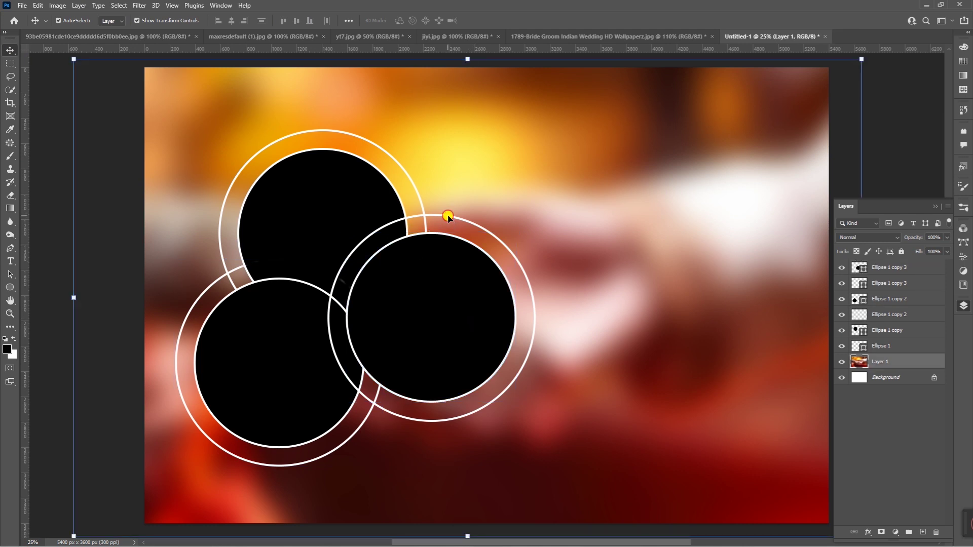
{"action": "left_click", "coordinate": [447, 217]}
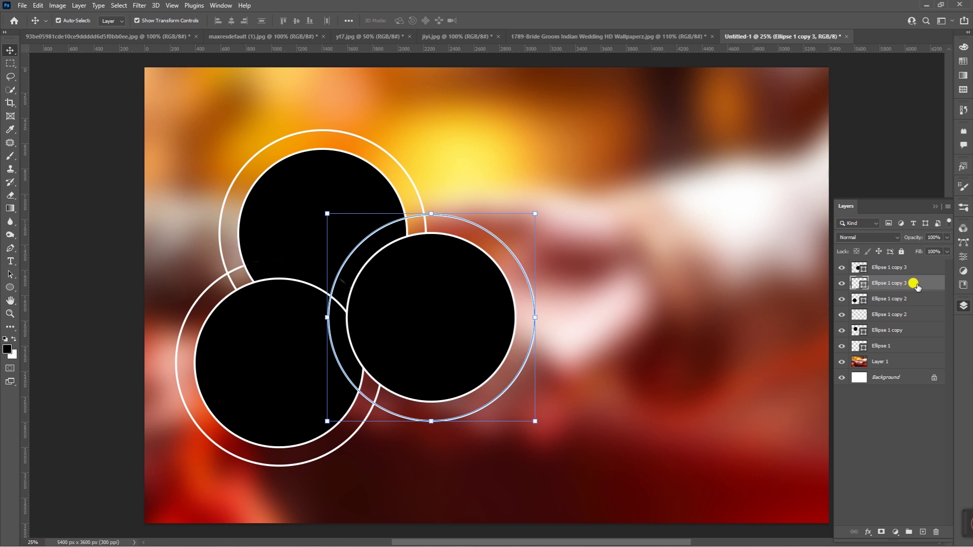
{"action": "right_click", "coordinate": [916, 286]}
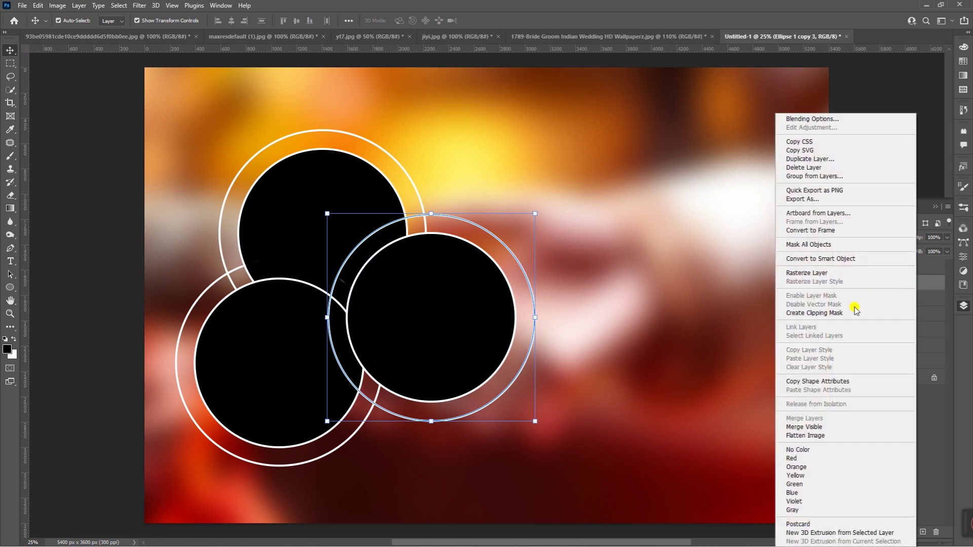
{"action": "left_click", "coordinate": [823, 274]}
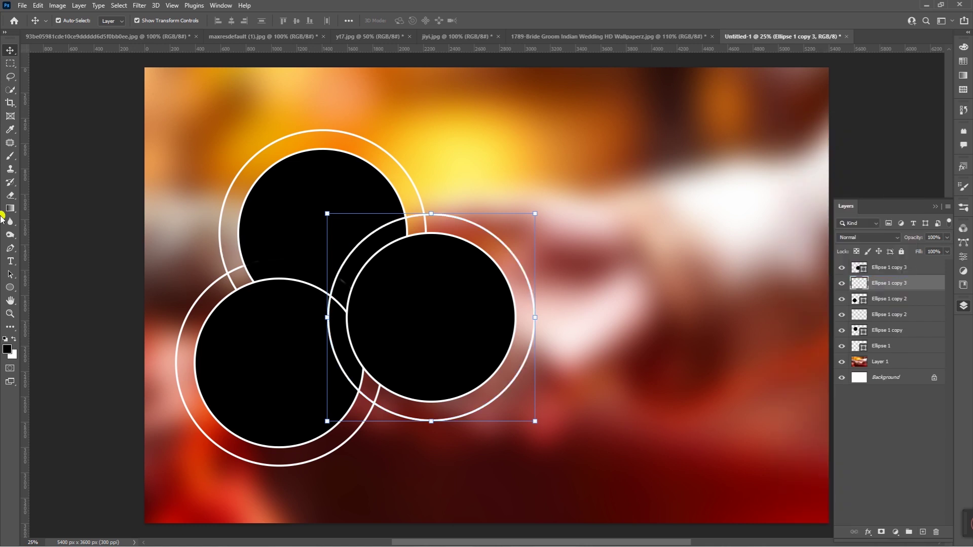
{"action": "left_click", "coordinate": [9, 197]}
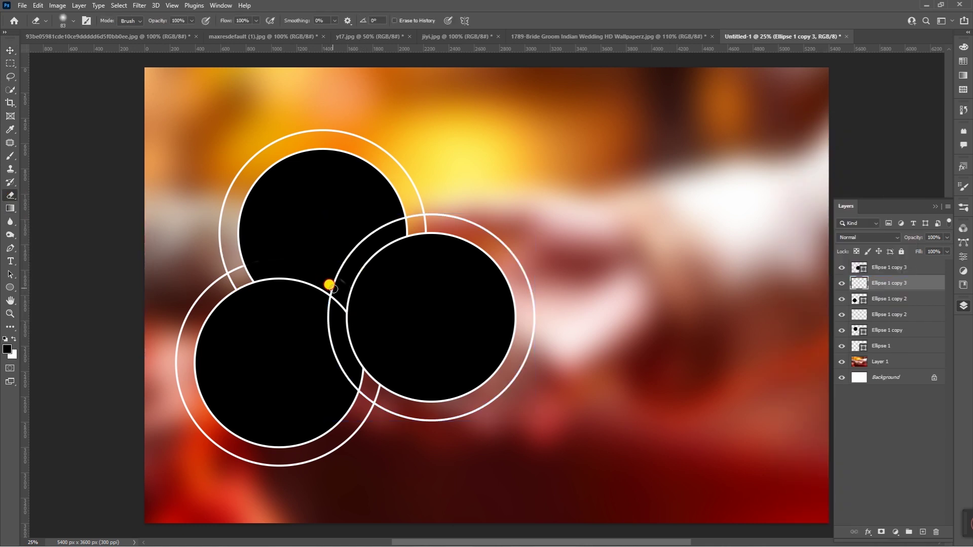
{"action": "mouse_move", "coordinate": [332, 286]}
{"action": "left_mouse_down"}
{"action": "mouse_move", "coordinate": [359, 244]}
{"action": "mouse_move", "coordinate": [400, 219]}
{"action": "mouse_move", "coordinate": [326, 289]}
{"action": "mouse_move", "coordinate": [380, 224]}
{"action": "mouse_move", "coordinate": [341, 258]}
{"action": "mouse_move", "coordinate": [352, 241]}
{"action": "mouse_move", "coordinate": [400, 222]}
{"action": "mouse_move", "coordinate": [338, 270]}
{"action": "mouse_move", "coordinate": [321, 304]}
{"action": "mouse_move", "coordinate": [324, 288]}
{"action": "mouse_move", "coordinate": [317, 334]}
{"action": "mouse_move", "coordinate": [343, 380]}
{"action": "mouse_move", "coordinate": [350, 373]}
{"action": "mouse_move", "coordinate": [350, 394]}
{"action": "mouse_move", "coordinate": [323, 323]}
{"action": "mouse_move", "coordinate": [325, 335]}
{"action": "mouse_move", "coordinate": [594, 320]}
{"action": "left_mouse_up"}
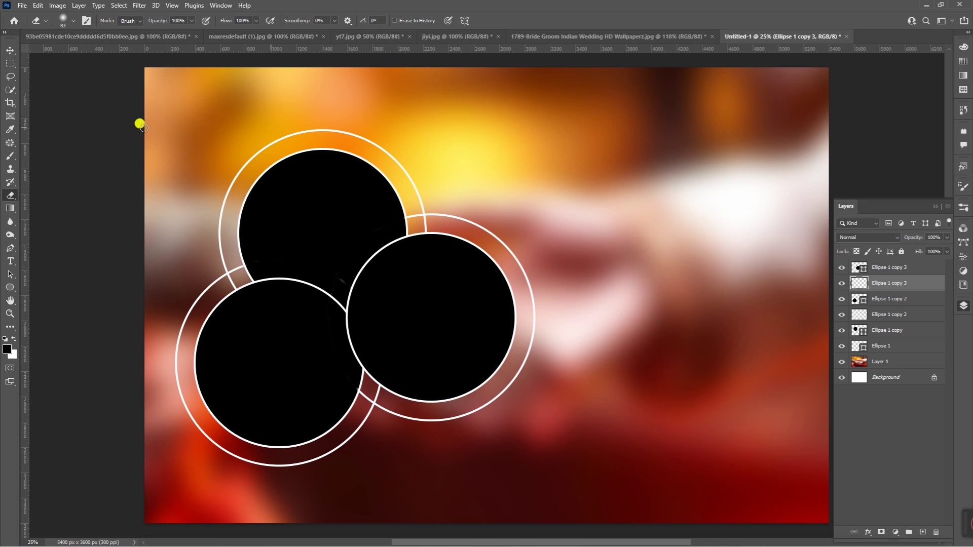
{"action": "left_click", "coordinate": [867, 268]}
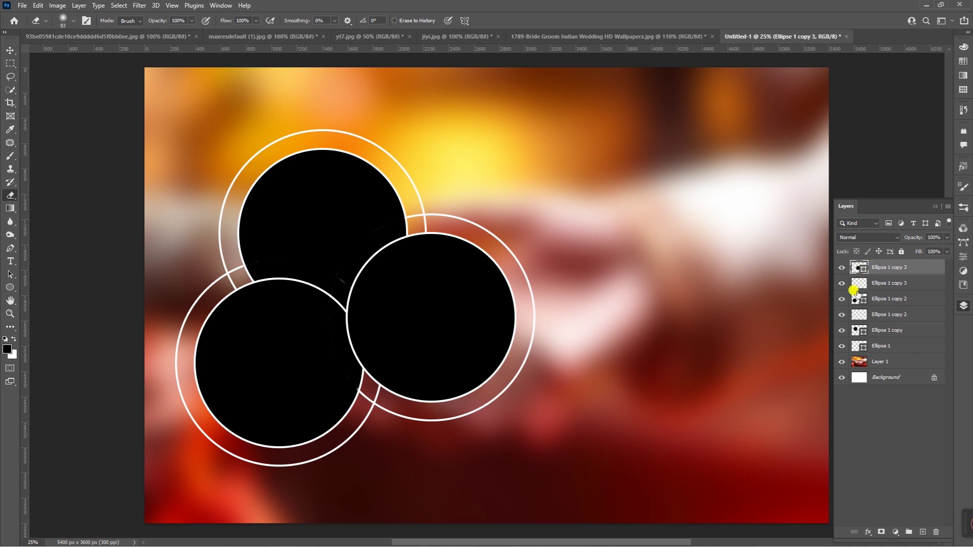
{"action": "left_click", "coordinate": [8, 54]}
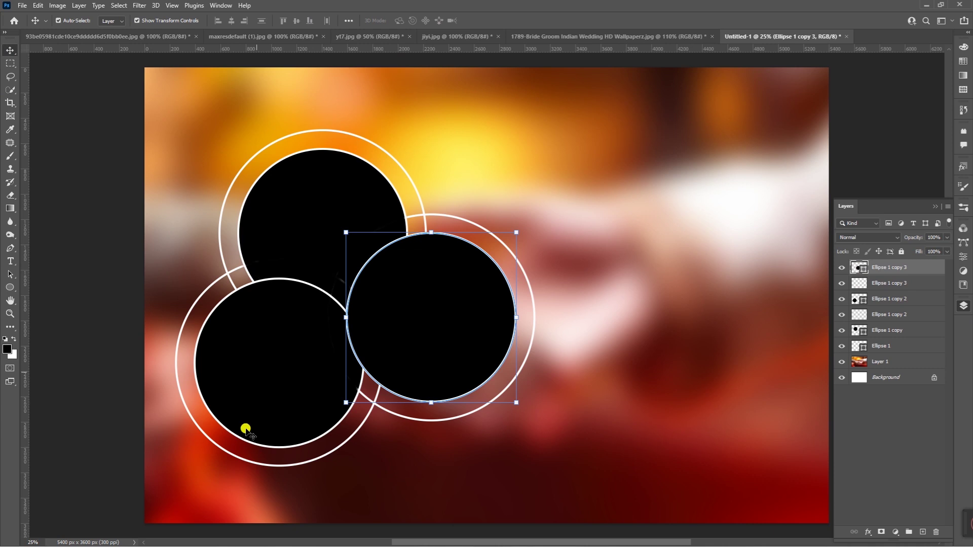
{"action": "left_click", "coordinate": [259, 388]}
{"action": "left_click", "coordinate": [320, 219]}
{"action": "left_click", "coordinate": [381, 269]}
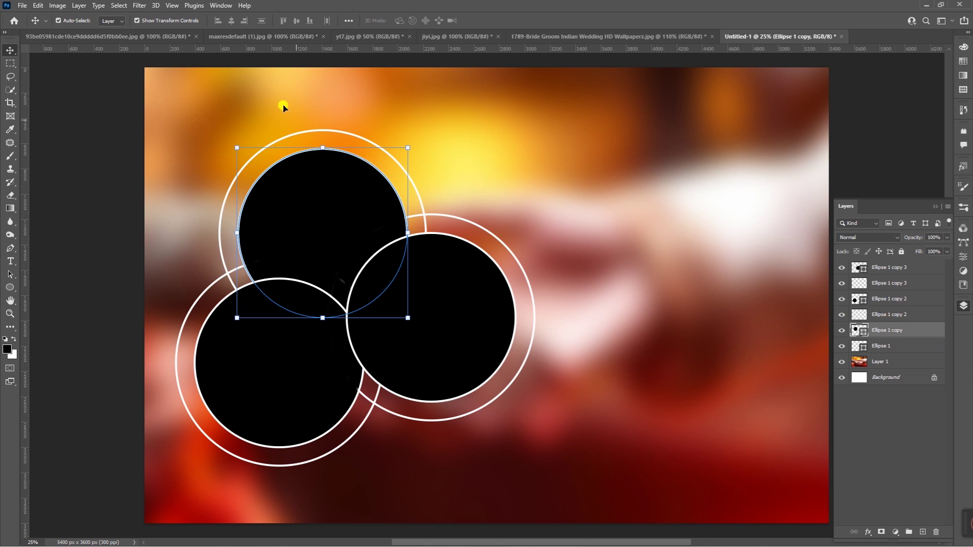
{"action": "left_click", "coordinate": [152, 38]}
{"action": "left_click", "coordinate": [309, 38]}
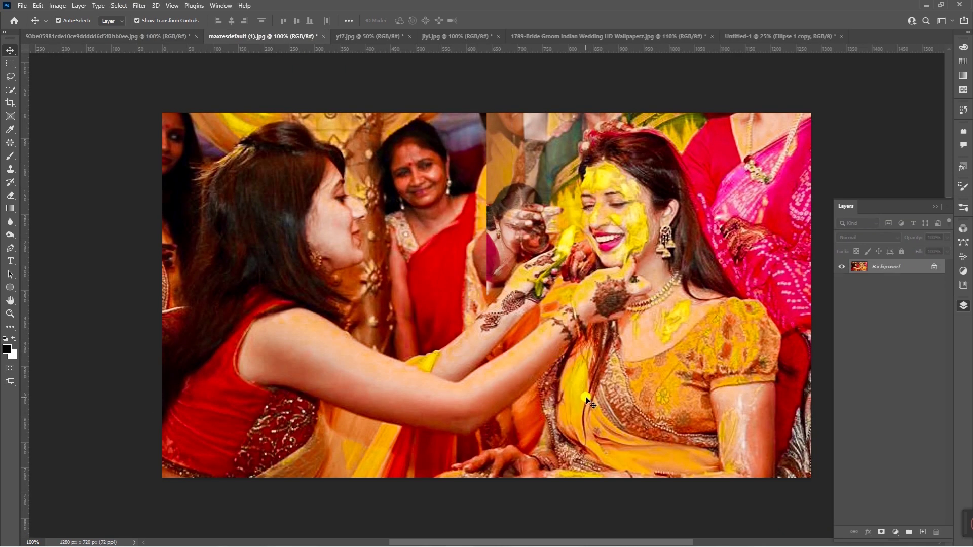
- Bring the maxresdefault (1).jpg turmeric photo into the collage, enlarged and placed over the top circle
{"action": "left_click_drag", "start_coordinate": [565, 368], "coordinate": [554, 331]}
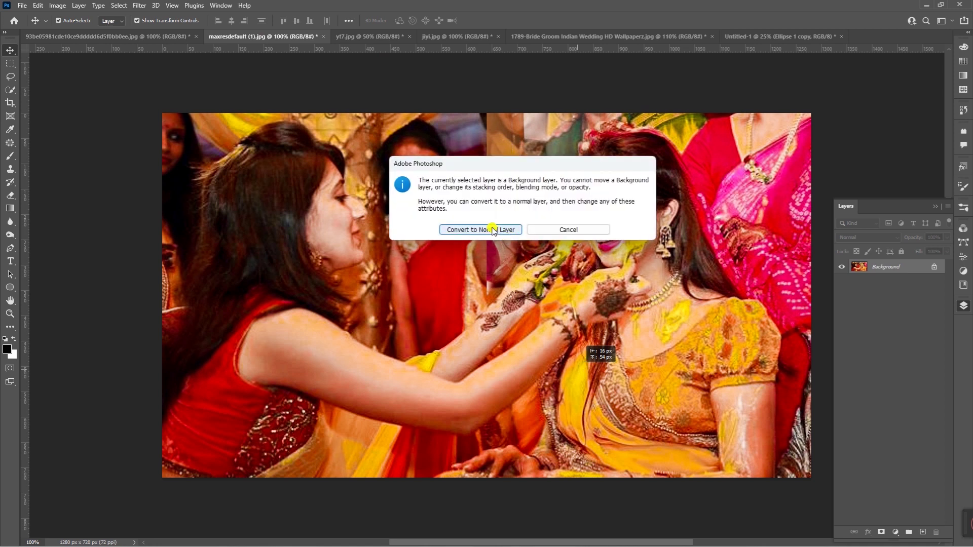
{"action": "left_click", "coordinate": [497, 229]}
{"action": "mouse_move", "coordinate": [582, 314]}
{"action": "left_mouse_down"}
{"action": "mouse_move", "coordinate": [478, 88]}
{"action": "mouse_move", "coordinate": [582, 38]}
{"action": "left_mouse_up"}
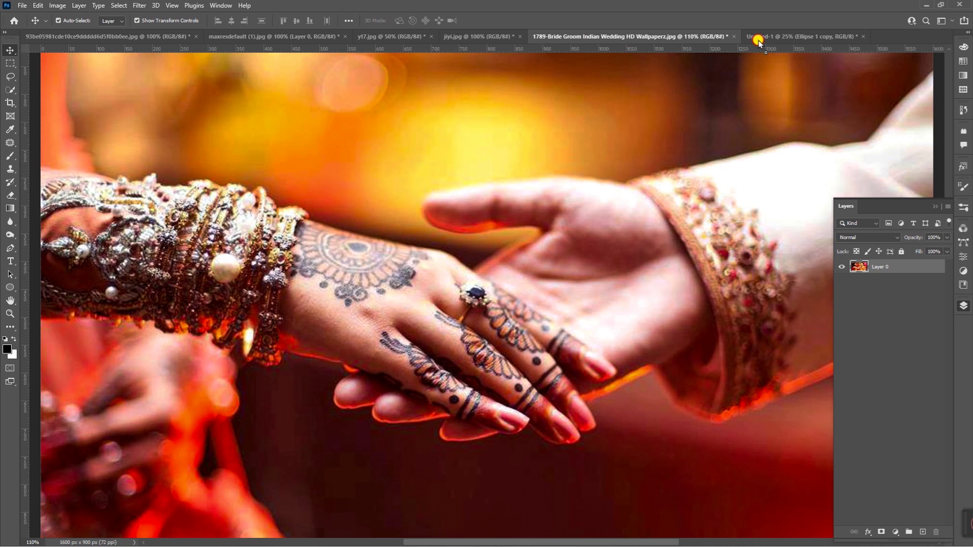
{"action": "mouse_move", "coordinate": [590, 36]}
{"action": "left_mouse_down"}
{"action": "mouse_move", "coordinate": [758, 40]}
{"action": "mouse_move", "coordinate": [321, 236]}
{"action": "left_mouse_up"}
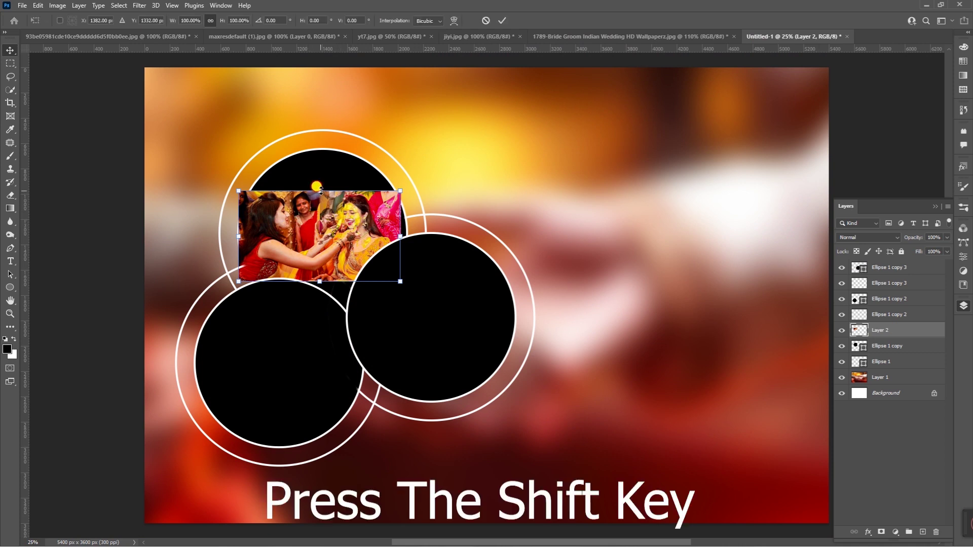
{"action": "left_click_drag", "start_coordinate": [320, 191], "coordinate": [319, 135]}
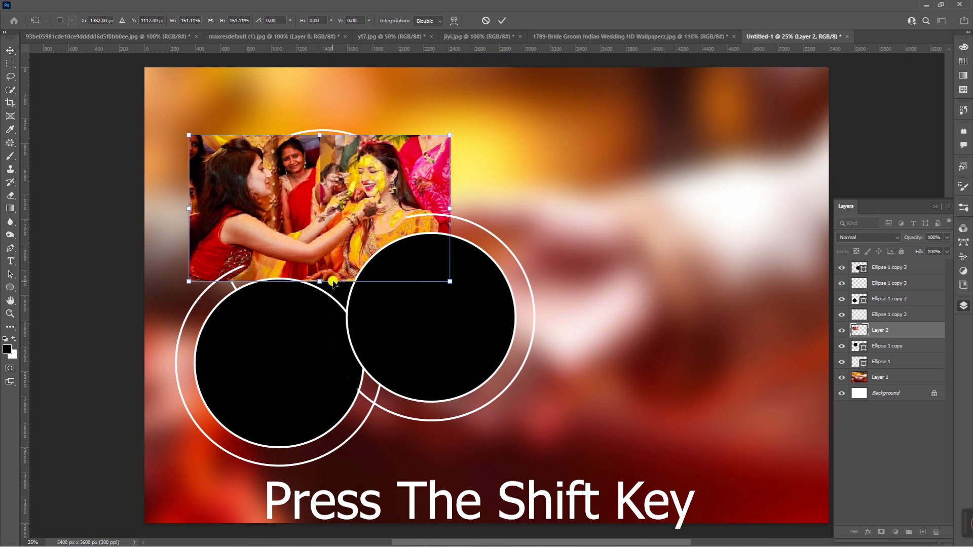
{"action": "left_click_drag", "start_coordinate": [319, 282], "coordinate": [318, 309]}
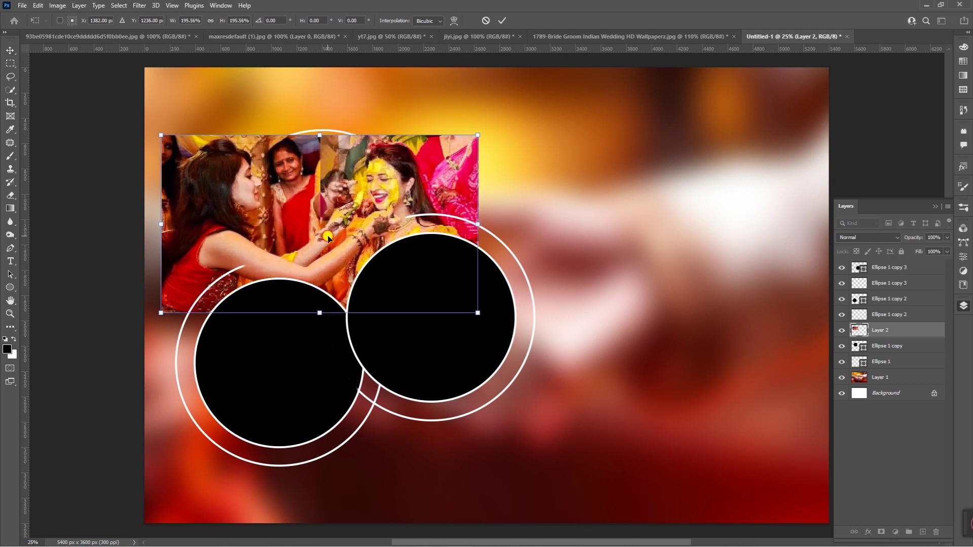
{"action": "left_click_drag", "start_coordinate": [329, 235], "coordinate": [268, 237]}
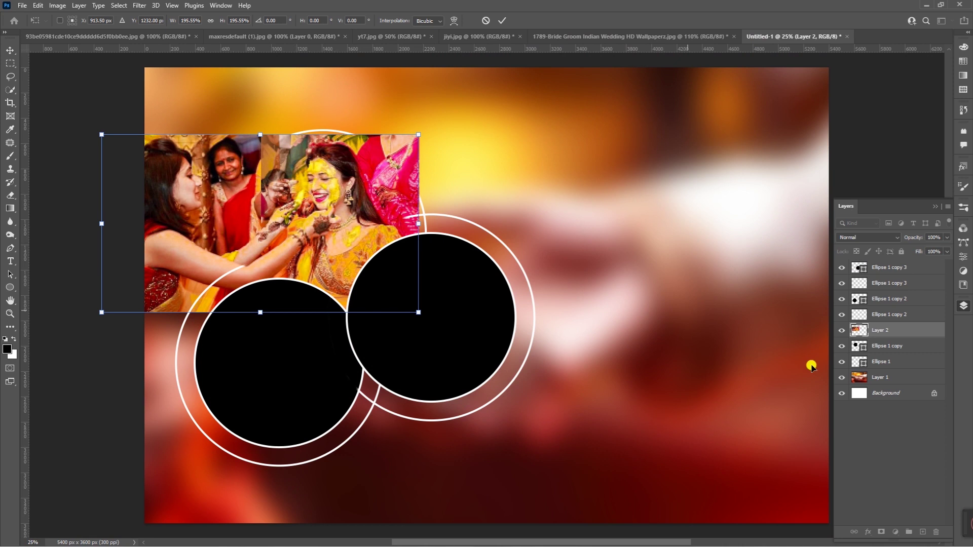
{"action": "key", "text": "Return"}
- Clip the turmeric photo into the top circle and nudge it to frame the bride's face
{"action": "right_click", "coordinate": [919, 337]}
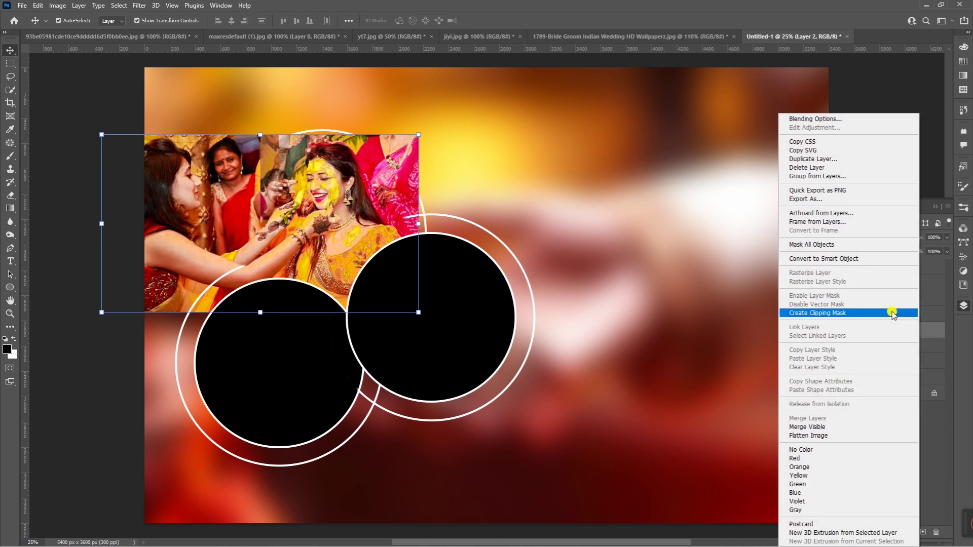
{"action": "left_click", "coordinate": [833, 314]}
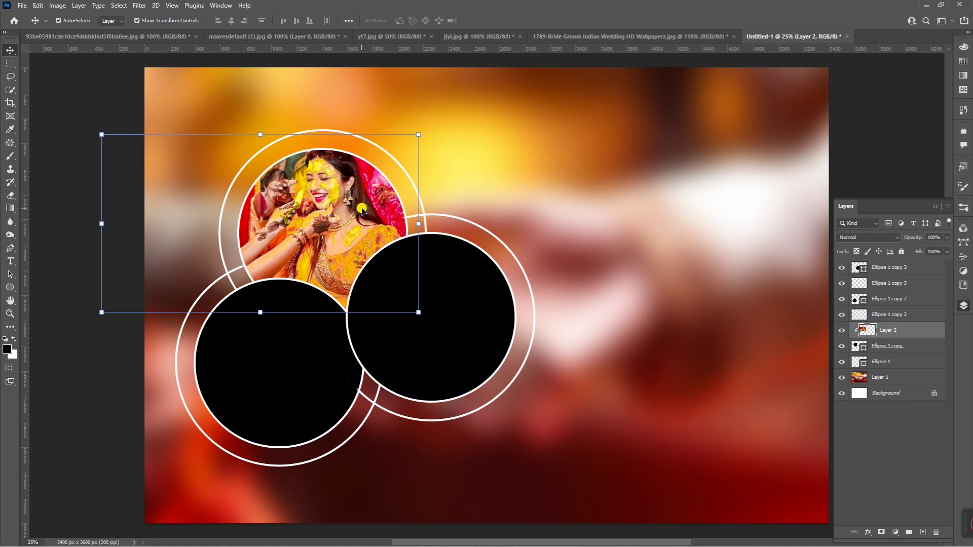
{"action": "left_click", "coordinate": [343, 220]}
{"action": "left_click_drag", "start_coordinate": [337, 233], "coordinate": [336, 239]}
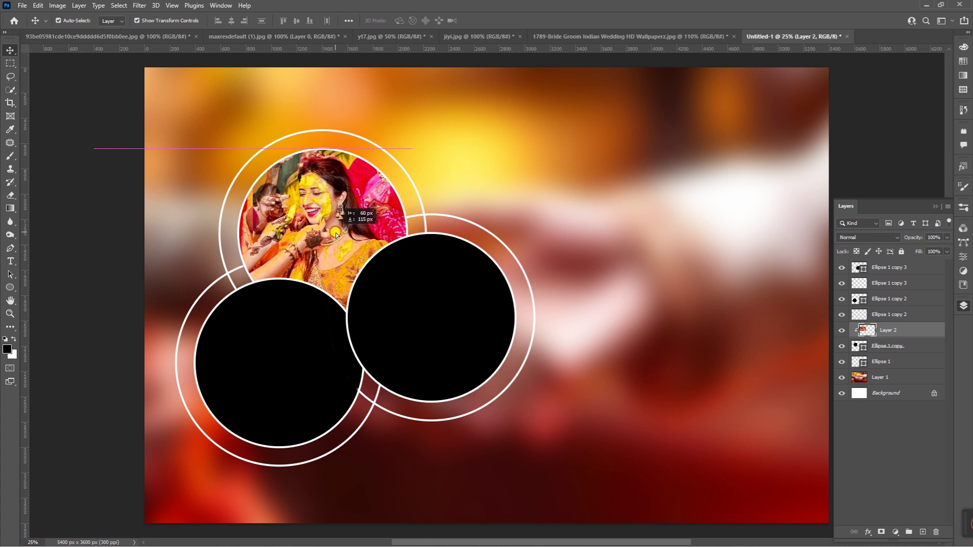
{"action": "left_click_drag", "start_coordinate": [336, 239], "coordinate": [335, 237]}
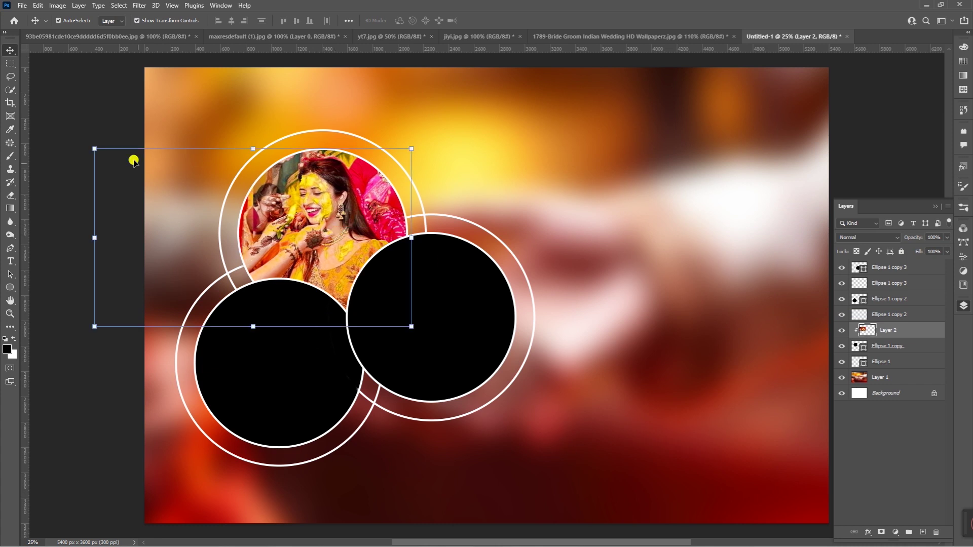
{"action": "left_click", "coordinate": [93, 93]}
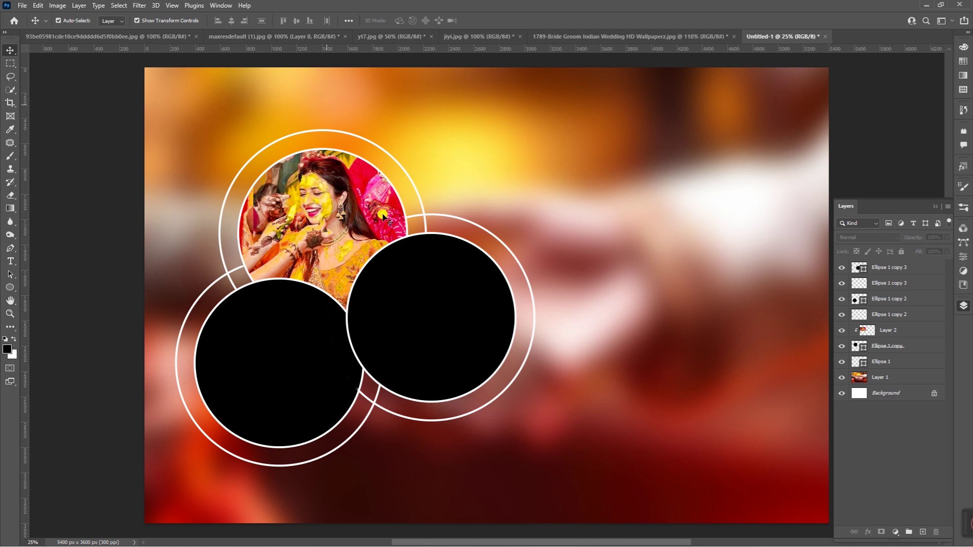
- Select the lower-left circle's layer, then bring up the jiyi.jpg photo of the bride in red
{"action": "left_click", "coordinate": [304, 37]}
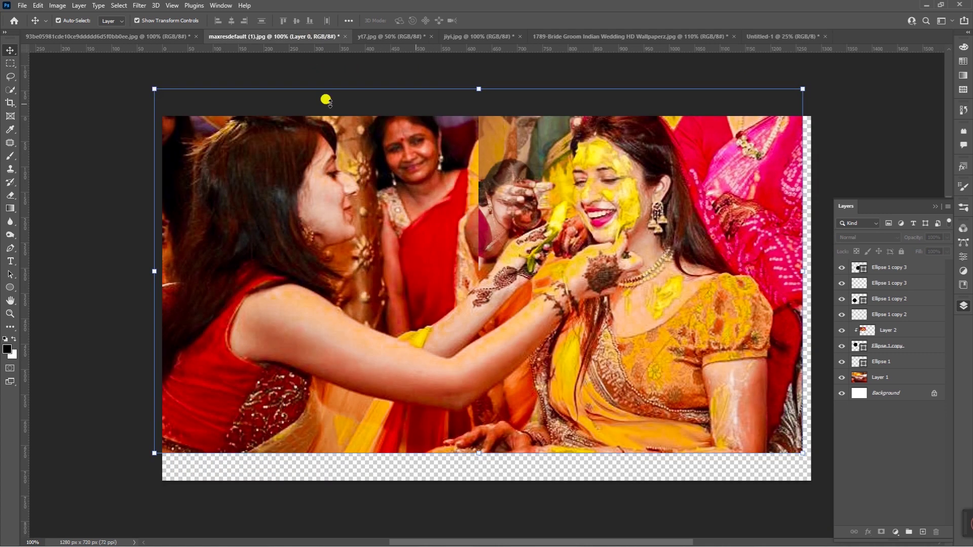
{"action": "left_click", "coordinate": [757, 36]}
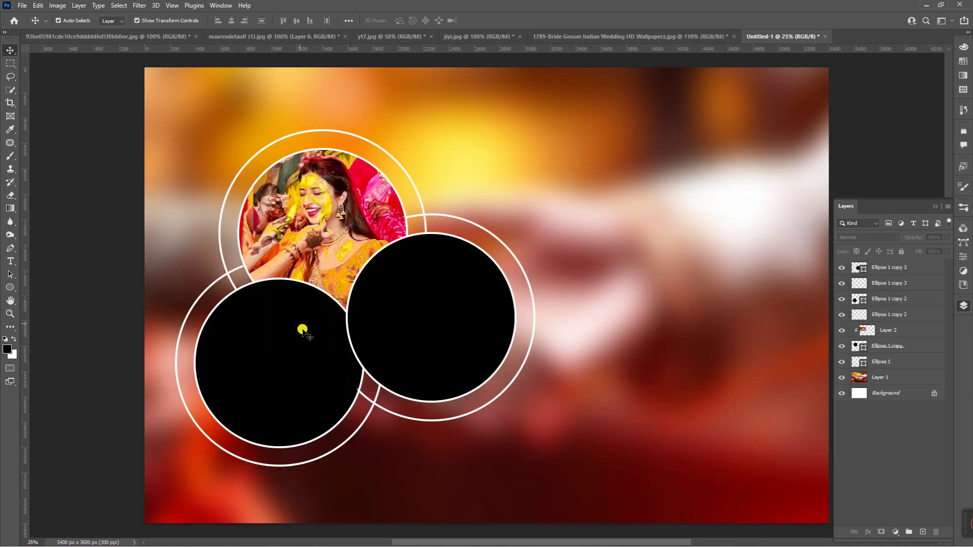
{"action": "left_click", "coordinate": [269, 357]}
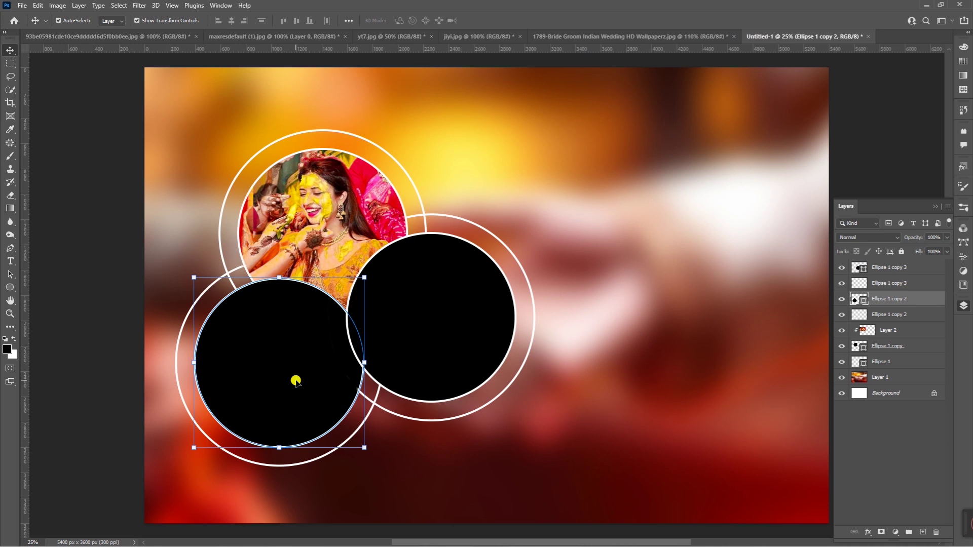
{"action": "left_click", "coordinate": [623, 36]}
{"action": "left_click", "coordinate": [253, 37]}
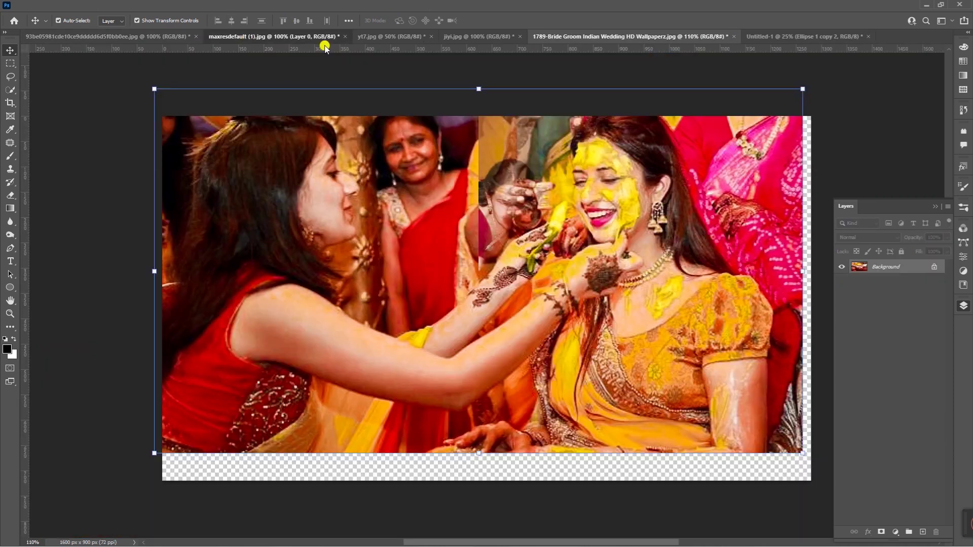
{"action": "left_click", "coordinate": [412, 37]}
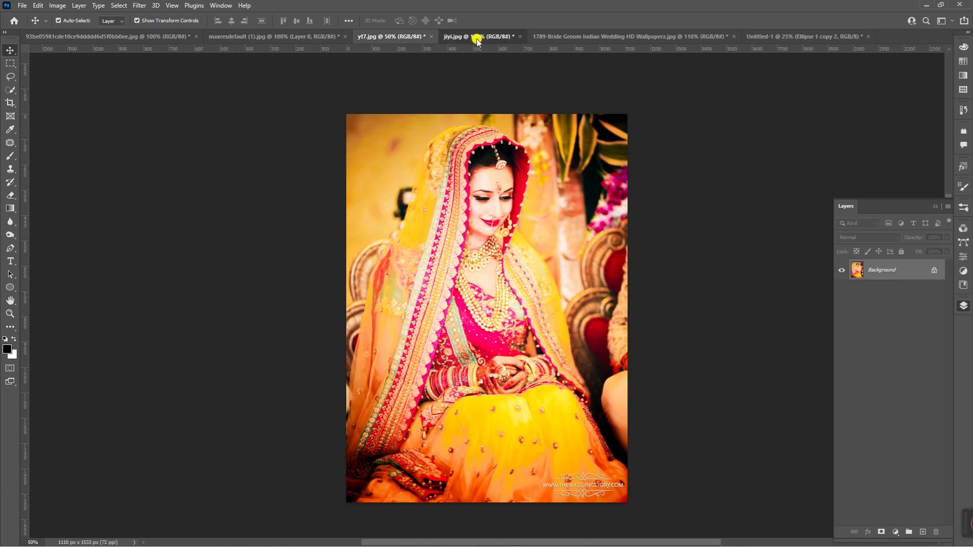
{"action": "left_click", "coordinate": [476, 38]}
- Unlock jiyi.jpg's background, drag it into the collage and scale it over the lower-left circle
{"action": "left_click_drag", "start_coordinate": [475, 302], "coordinate": [479, 310]}
{"action": "left_click", "coordinate": [497, 227]}
{"action": "mouse_move", "coordinate": [578, 244]}
{"action": "left_mouse_down"}
{"action": "mouse_move", "coordinate": [649, 146]}
{"action": "mouse_move", "coordinate": [793, 41]}
{"action": "left_mouse_up"}
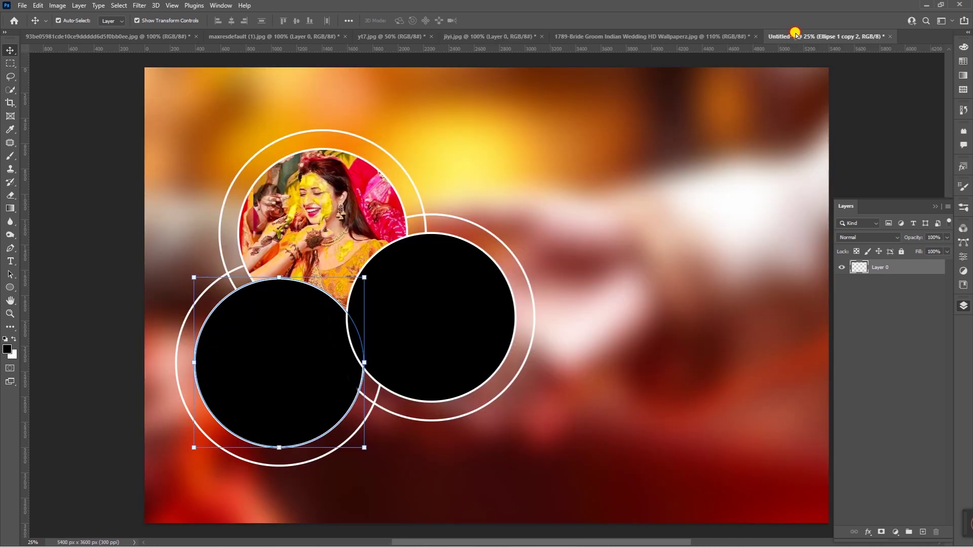
{"action": "mouse_move", "coordinate": [795, 32]}
{"action": "left_mouse_down"}
{"action": "mouse_move", "coordinate": [259, 380]}
{"action": "mouse_move", "coordinate": [257, 311]}
{"action": "mouse_move", "coordinate": [286, 276]}
{"action": "mouse_move", "coordinate": [286, 259]}
{"action": "left_mouse_up"}
{"action": "mouse_move", "coordinate": [254, 408]}
{"action": "left_mouse_down"}
{"action": "mouse_move", "coordinate": [252, 434]}
{"action": "mouse_move", "coordinate": [314, 380]}
{"action": "mouse_move", "coordinate": [296, 399]}
{"action": "mouse_move", "coordinate": [282, 379]}
{"action": "left_mouse_up"}
{"action": "key", "text": "Return"}
- Clip the bride-in-red photo into the lower-left circle and stretch it slightly taller
{"action": "right_click", "coordinate": [909, 306]}
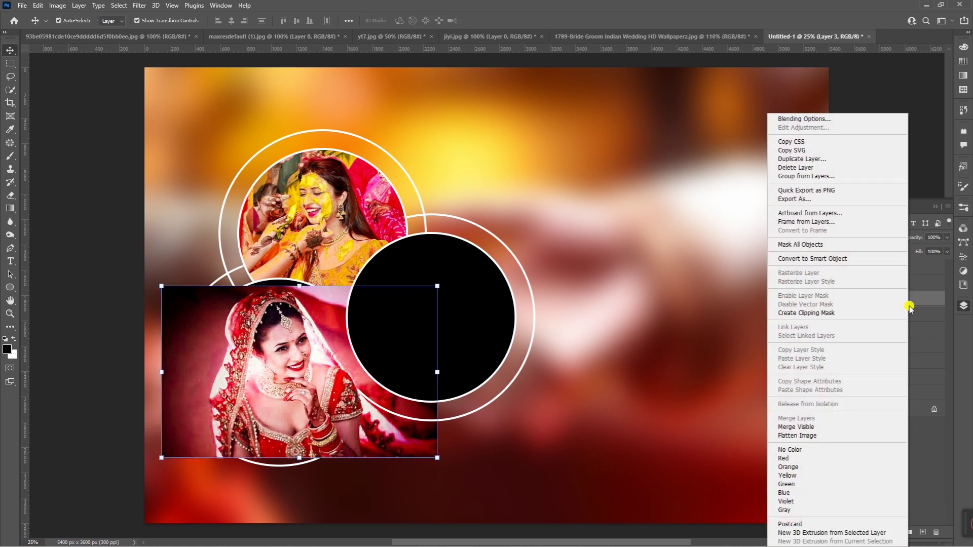
{"action": "left_click", "coordinate": [805, 313]}
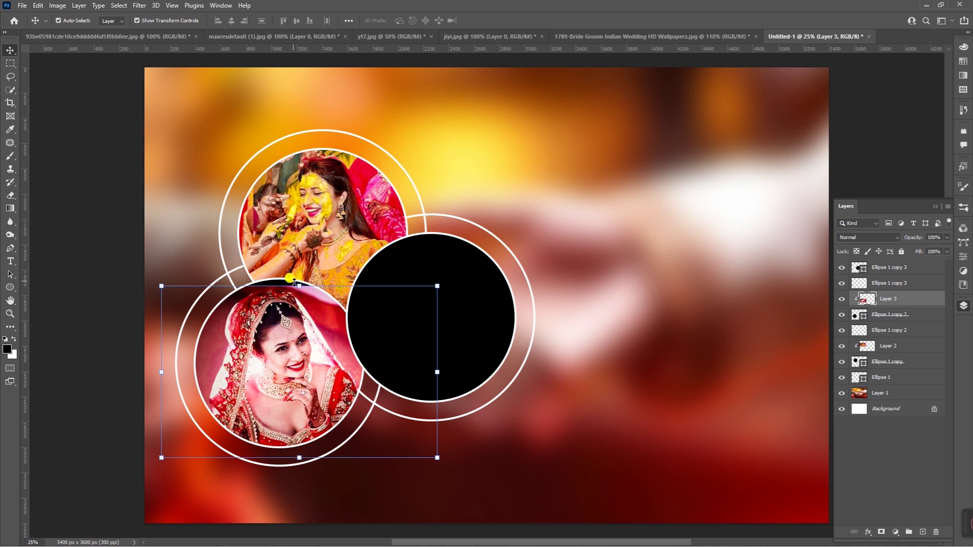
{"action": "left_click_drag", "start_coordinate": [299, 285], "coordinate": [299, 277]}
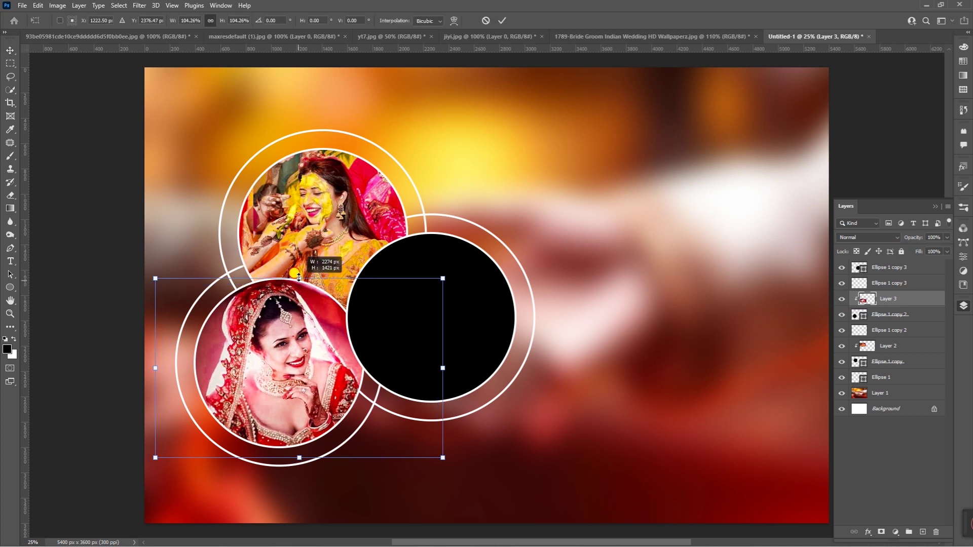
{"action": "left_click_drag", "start_coordinate": [298, 274], "coordinate": [299, 273]}
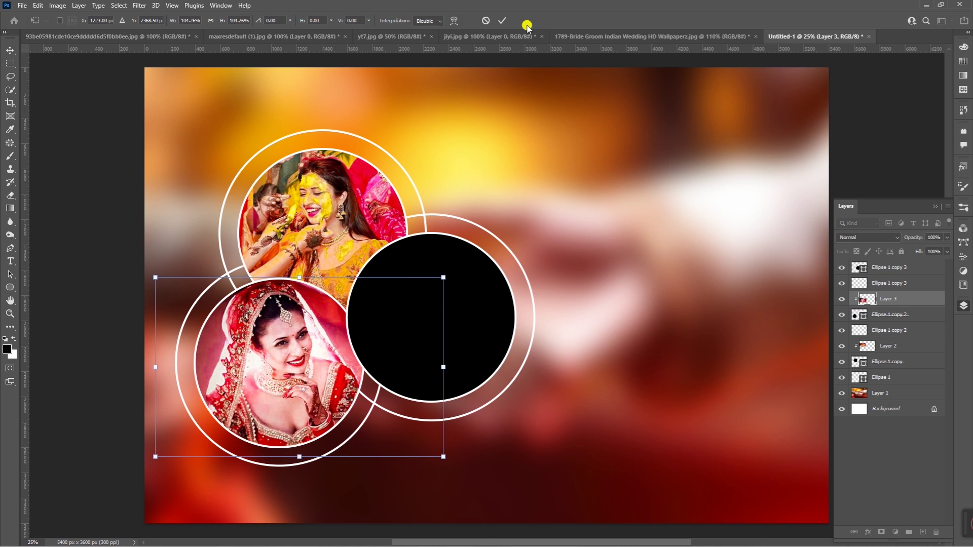
{"action": "left_click", "coordinate": [505, 21]}
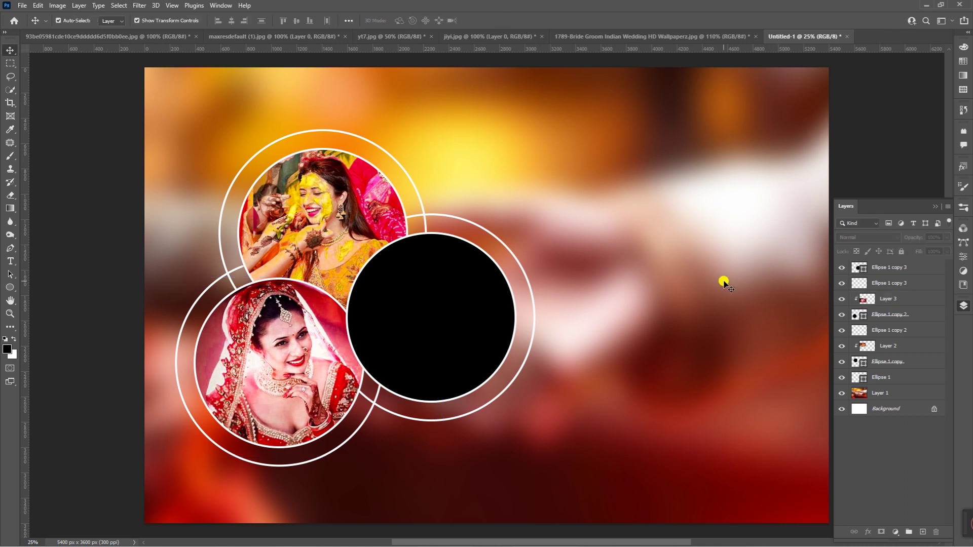
- Select the third circle's layer, drag the unlocked yt7.jpg photo in and enlarge it
{"action": "left_click", "coordinate": [423, 316]}
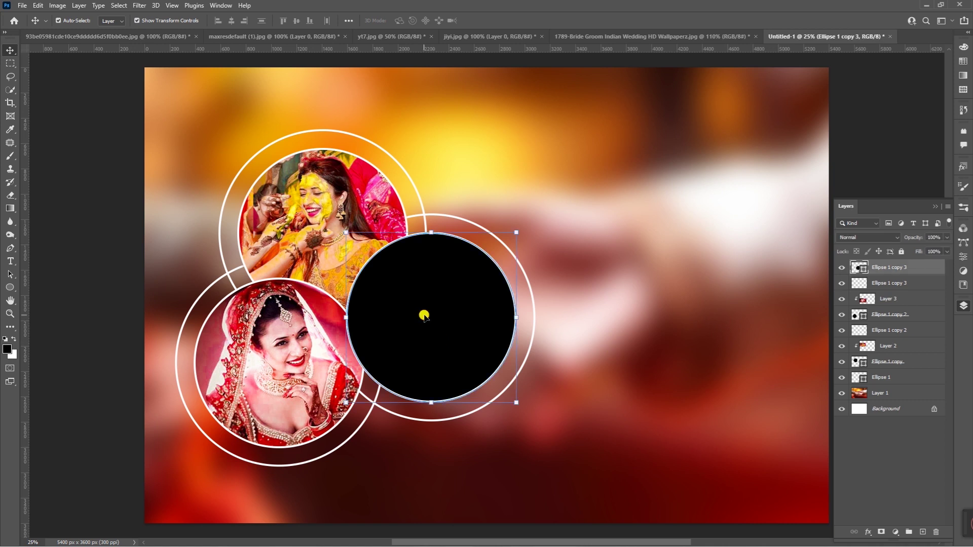
{"action": "left_click", "coordinate": [258, 37]}
{"action": "left_click", "coordinate": [400, 37]}
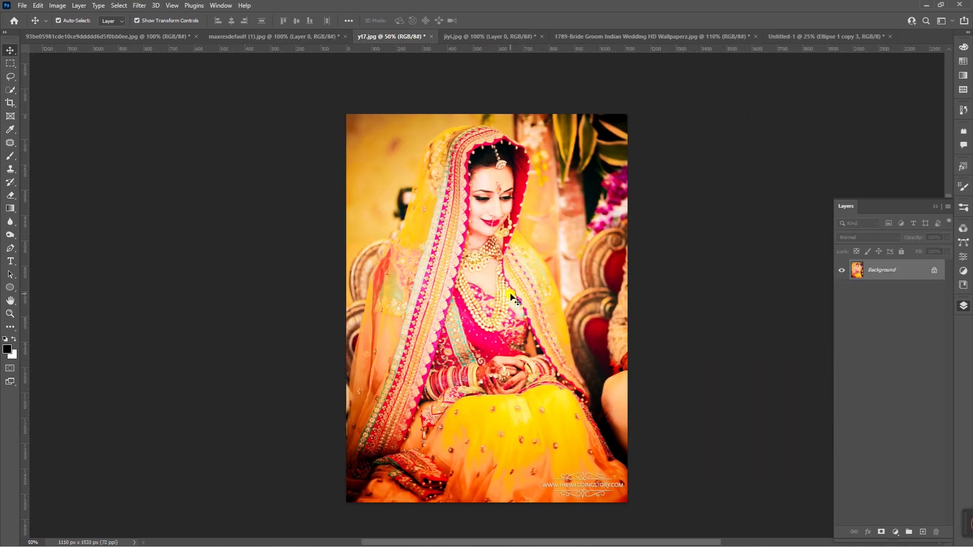
{"action": "left_click_drag", "start_coordinate": [527, 265], "coordinate": [529, 263]}
{"action": "left_click", "coordinate": [494, 228]}
{"action": "left_click_drag", "start_coordinate": [499, 328], "coordinate": [807, 44]}
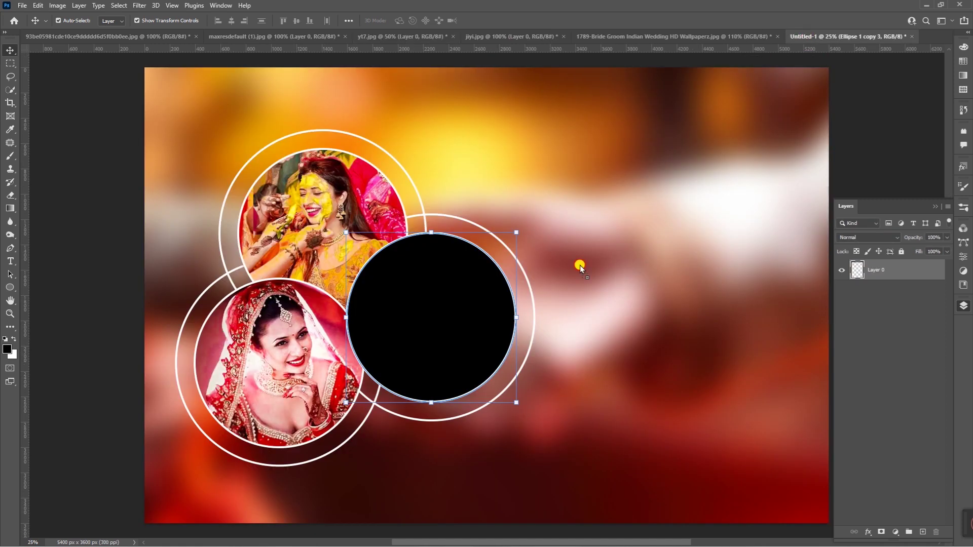
{"action": "left_click_drag", "start_coordinate": [807, 38], "coordinate": [437, 330]}
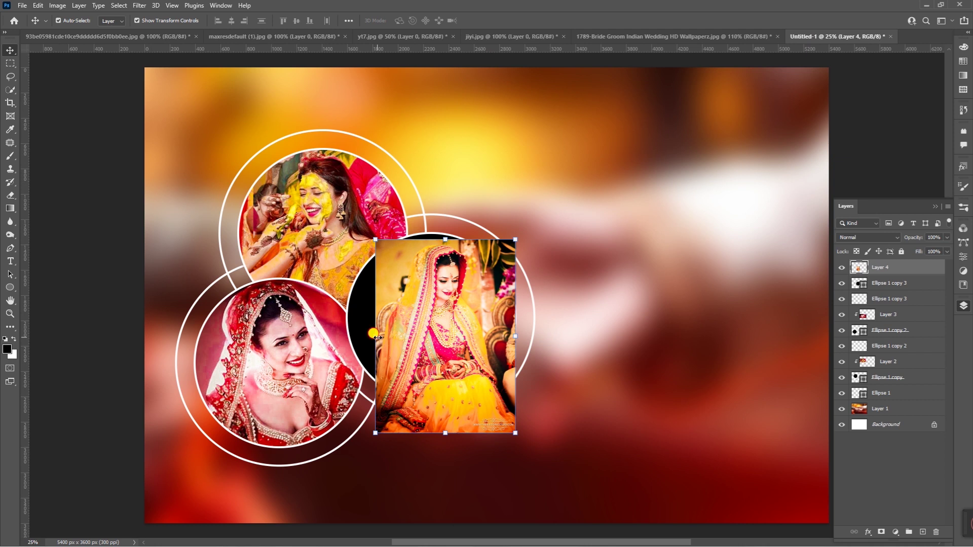
{"action": "left_click_drag", "start_coordinate": [376, 336], "coordinate": [340, 336]}
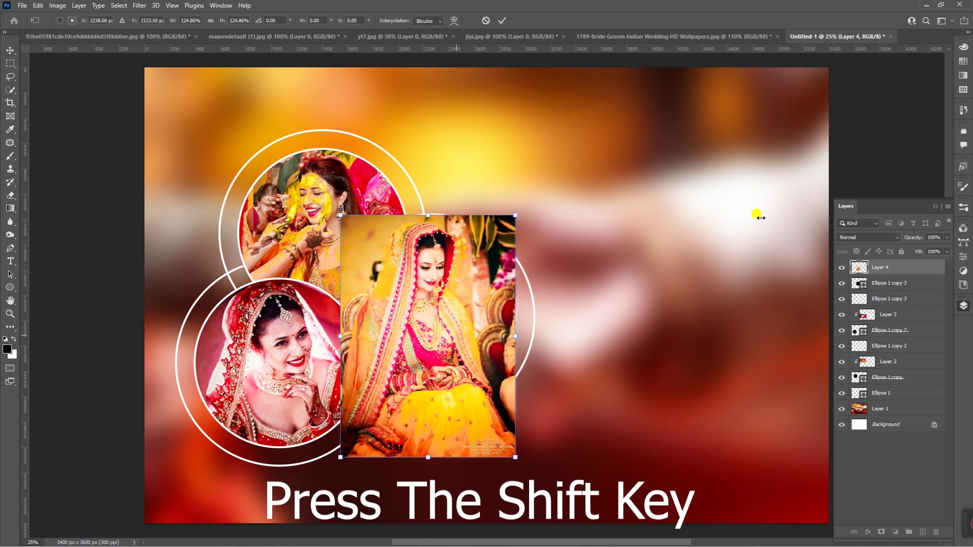
{"action": "left_click", "coordinate": [502, 21]}
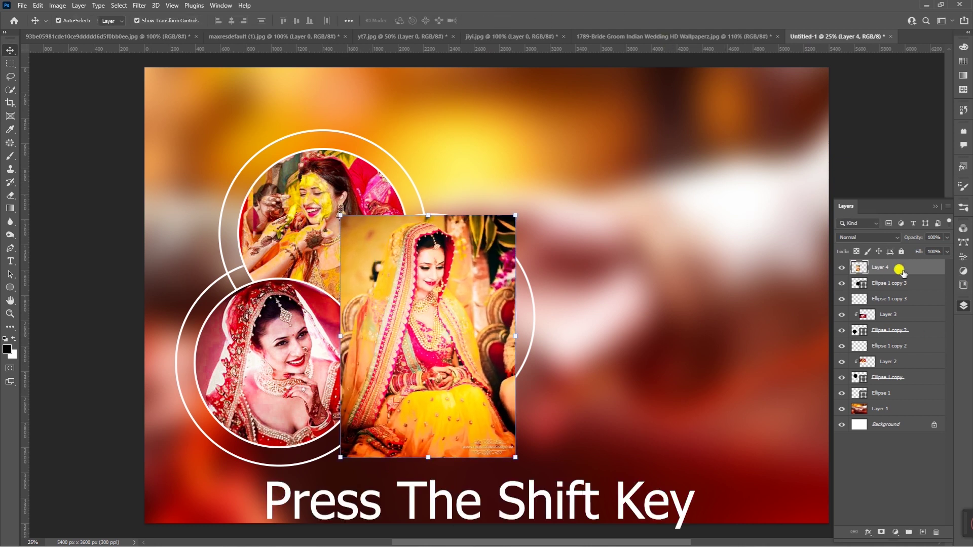
- Clip the yt7.jpg bride photo into the right circle and reposition her inside it
{"action": "right_click", "coordinate": [901, 272]}
{"action": "left_click", "coordinate": [809, 313]}
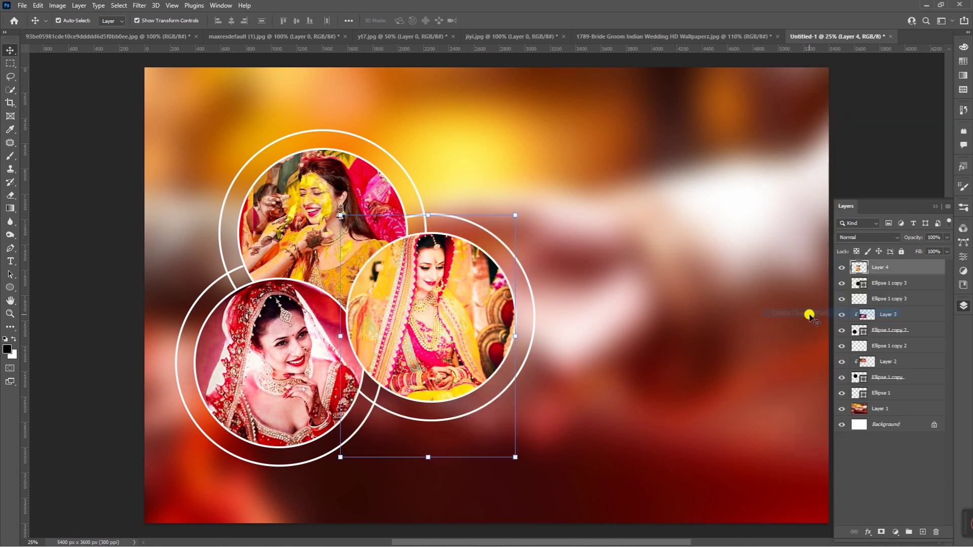
{"action": "left_click_drag", "start_coordinate": [431, 320], "coordinate": [431, 333]}
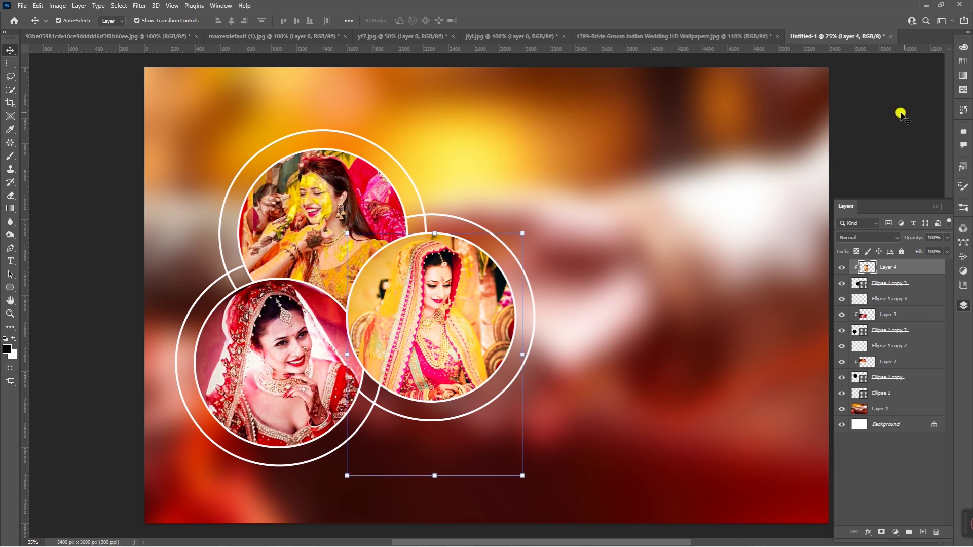
{"action": "left_click", "coordinate": [808, 268]}
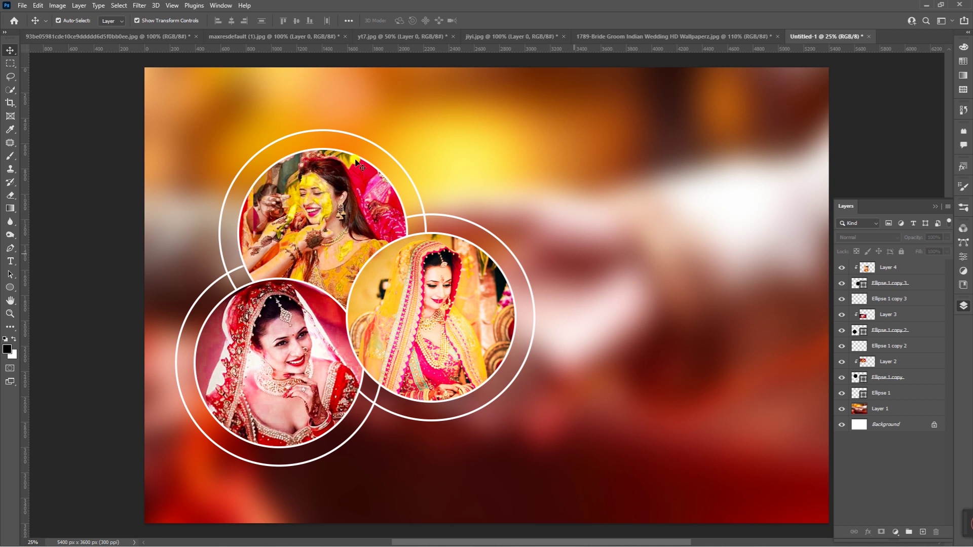
- Unlock the red-sari bride photo's background and drag it into the collage
{"action": "left_click", "coordinate": [144, 38]}
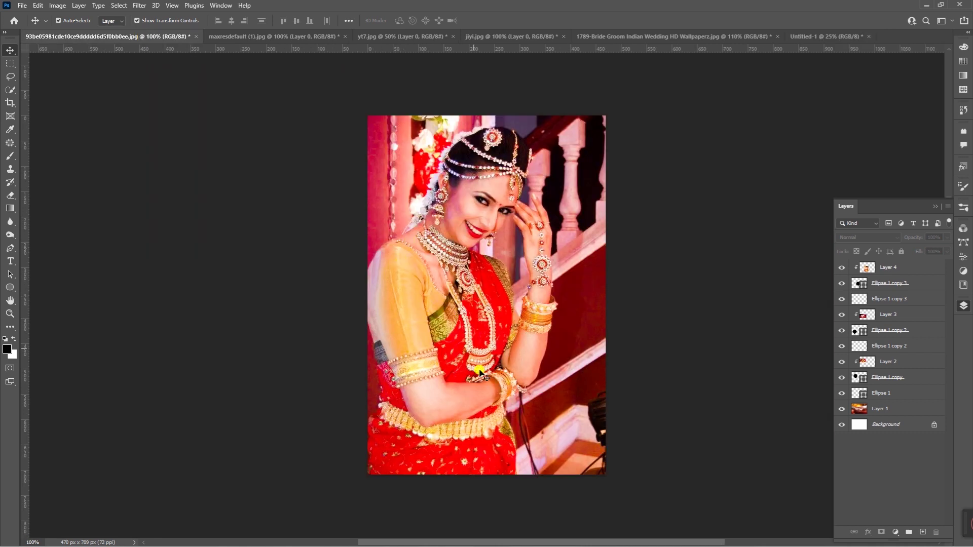
{"action": "left_click_drag", "start_coordinate": [454, 361], "coordinate": [495, 224]}
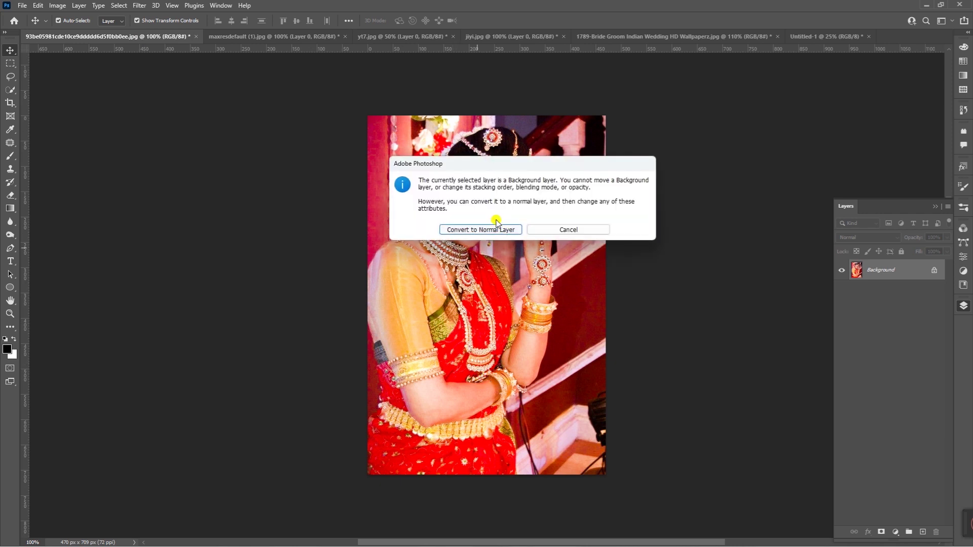
{"action": "left_click", "coordinate": [477, 228]}
{"action": "left_click_drag", "start_coordinate": [490, 306], "coordinate": [870, 42]}
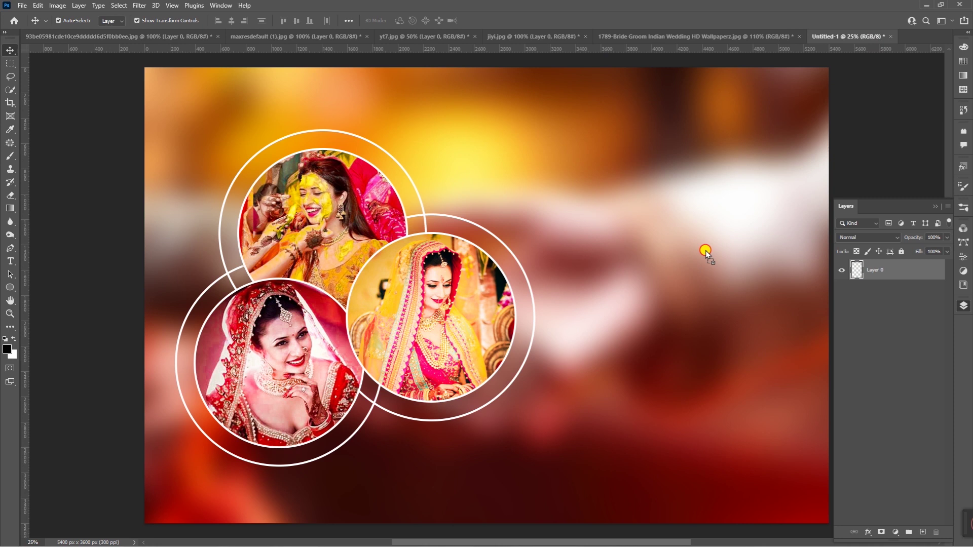
{"action": "left_click_drag", "start_coordinate": [870, 42], "coordinate": [693, 253]}
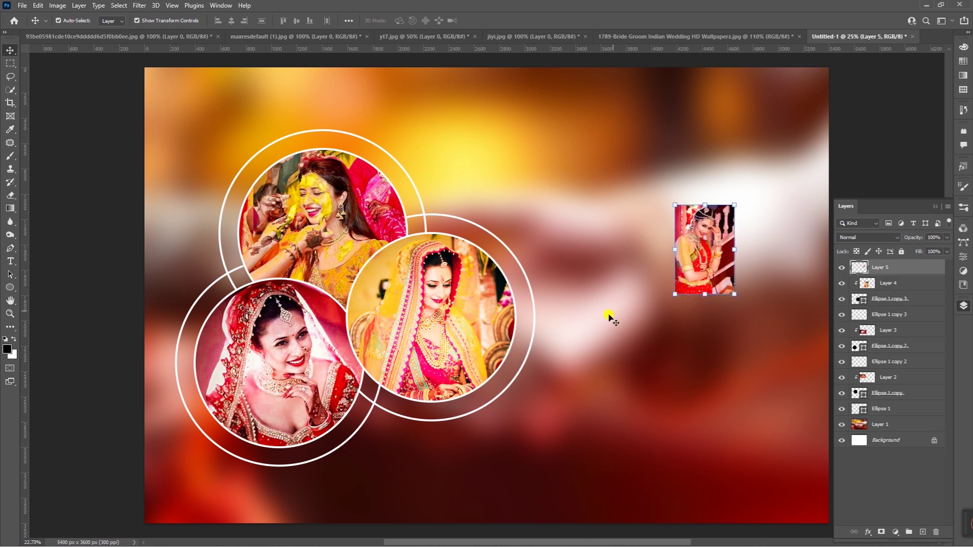
- Scale the red-sari photo proportionally to cover the right side at full canvas height
{"action": "scroll", "coordinate": [610, 314], "scroll_direction": "down", "scroll_amount": 3}
{"action": "left_click", "coordinate": [655, 305]}
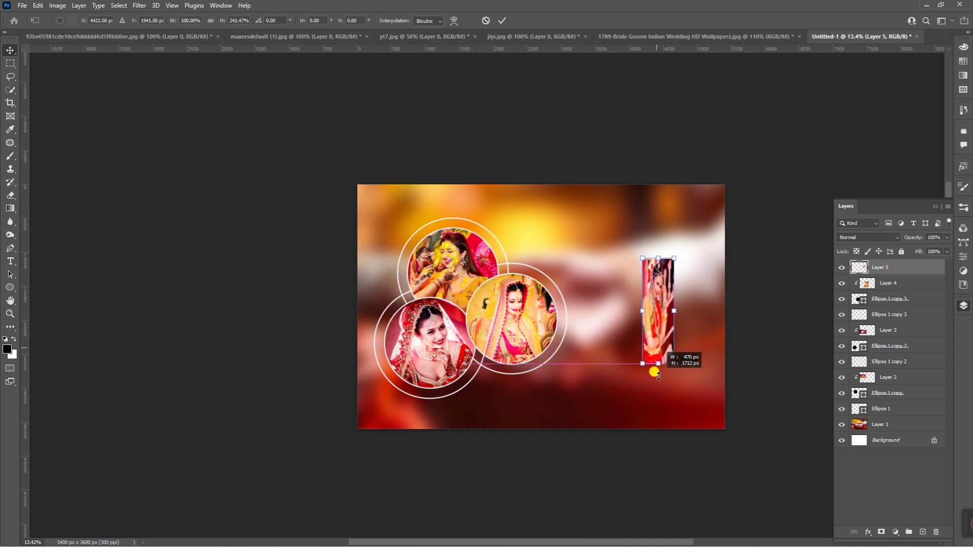
{"action": "left_click_drag", "start_coordinate": [655, 305], "coordinate": [646, 404]}
{"action": "key", "text": "ctrl+z"}
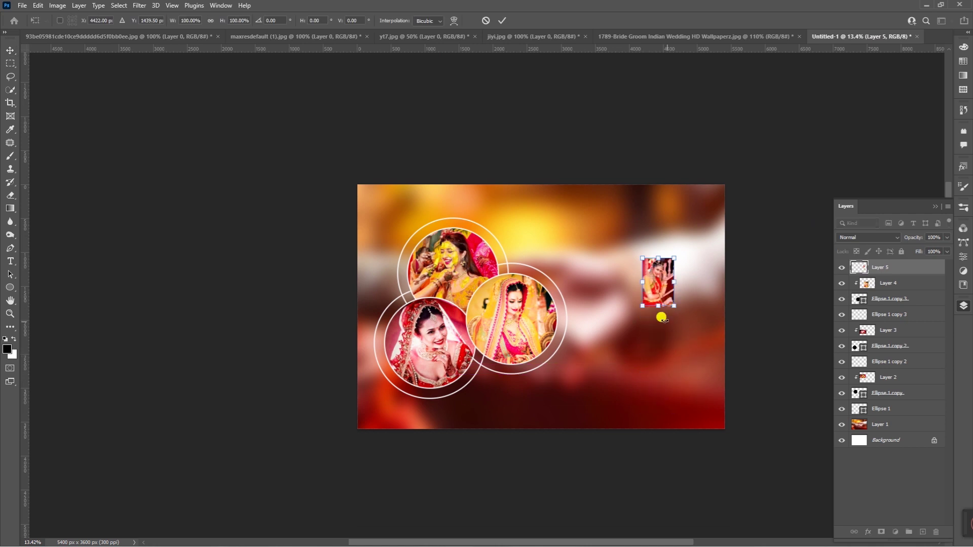
{"action": "left_click_drag", "start_coordinate": [655, 304], "coordinate": [645, 472]}
{"action": "left_click_drag", "start_coordinate": [643, 382], "coordinate": [650, 313]}
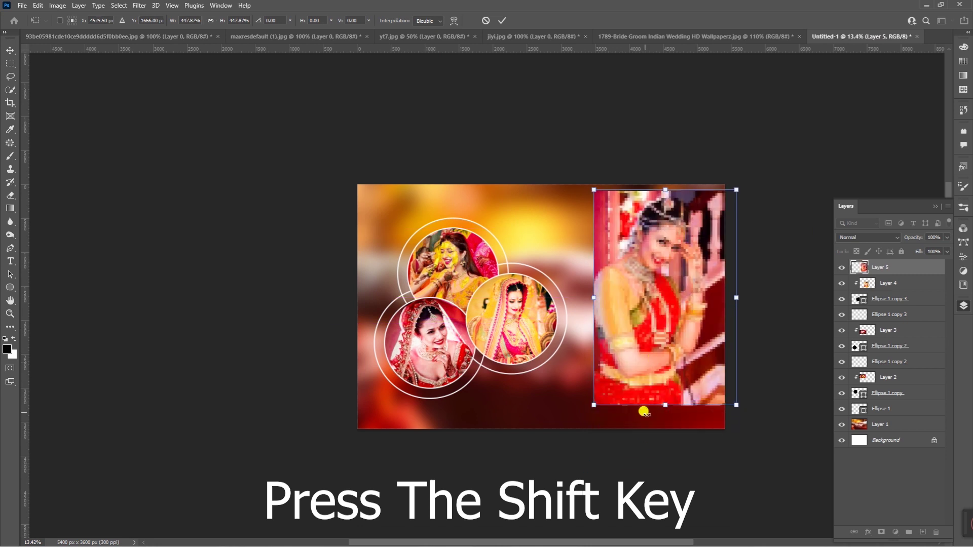
{"action": "left_click_drag", "start_coordinate": [657, 404], "coordinate": [652, 455]}
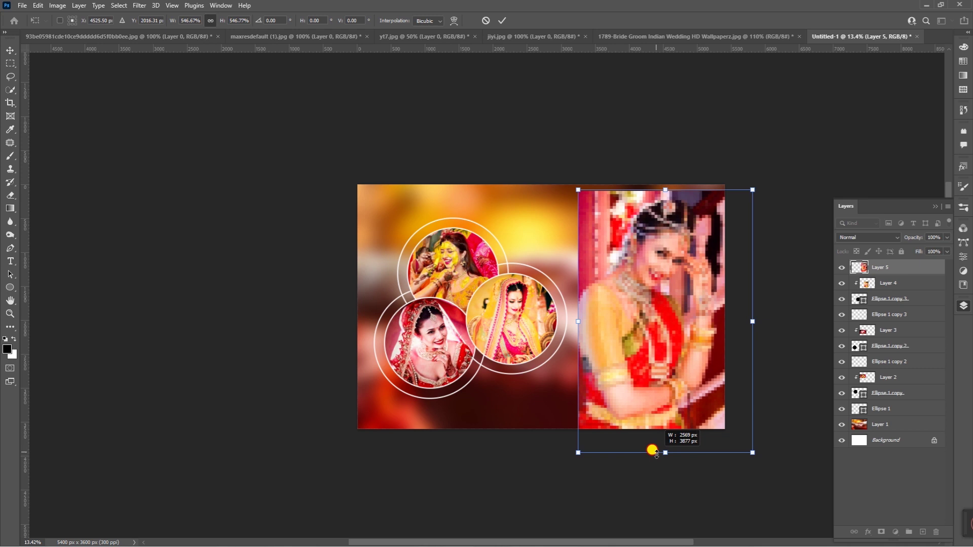
{"action": "key", "text": "Return"}
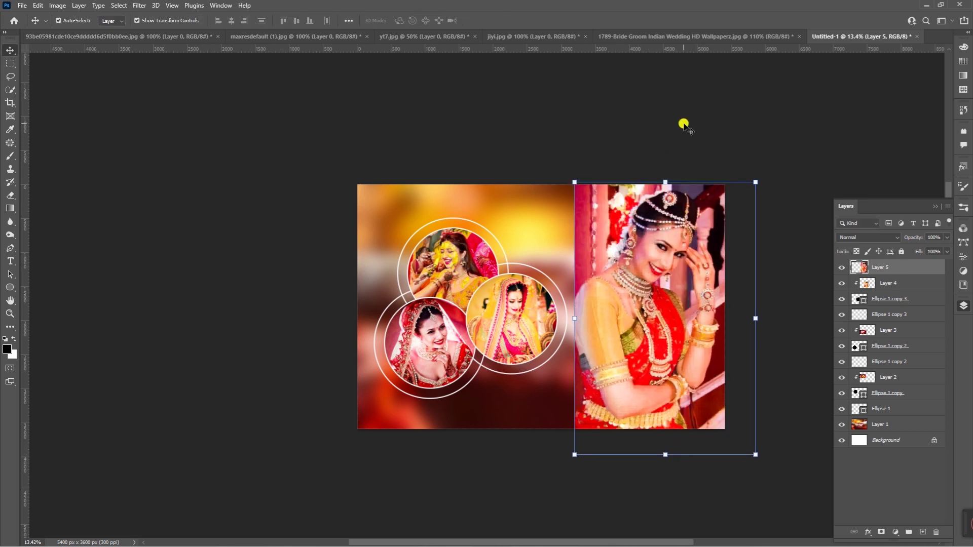
{"action": "right_click", "coordinate": [660, 264]}
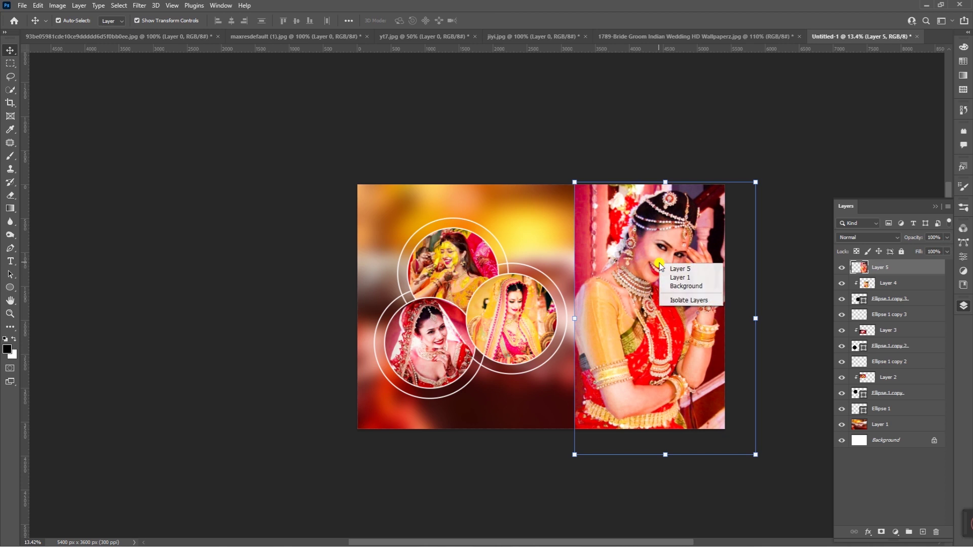
{"action": "left_click", "coordinate": [604, 272]}
- Flip the red-sari bride photo horizontally and slide it left toward the circles
{"action": "key", "text": "ctrl+t"}
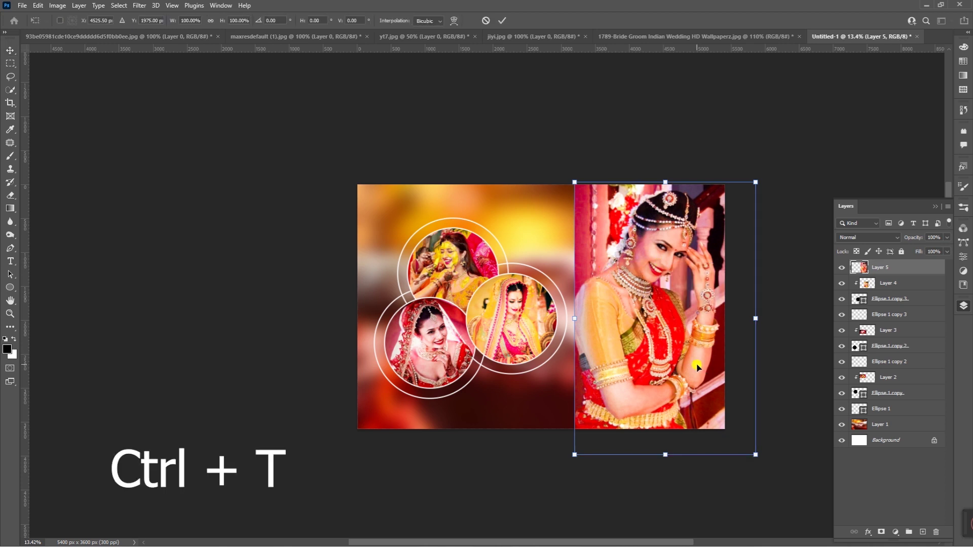
{"action": "right_click", "coordinate": [668, 293]}
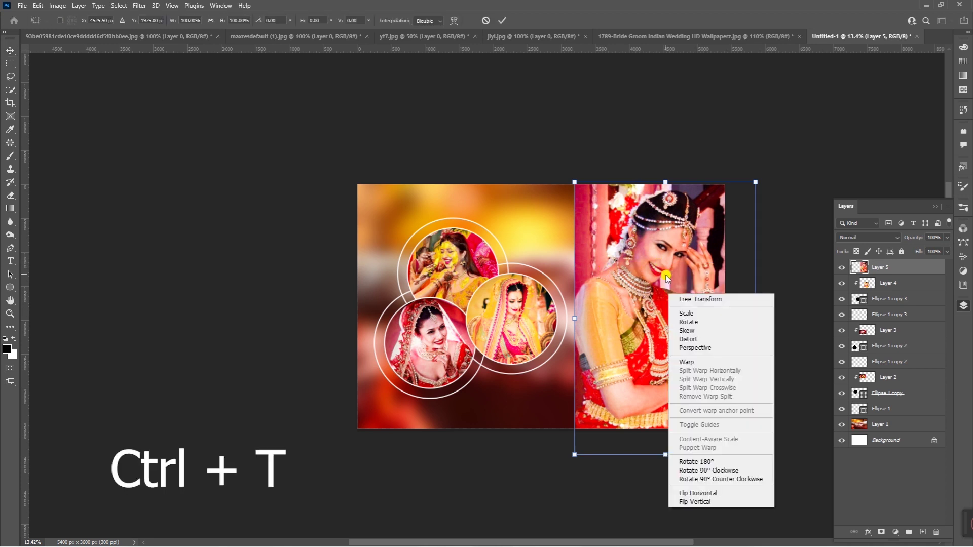
{"action": "left_click", "coordinate": [699, 493]}
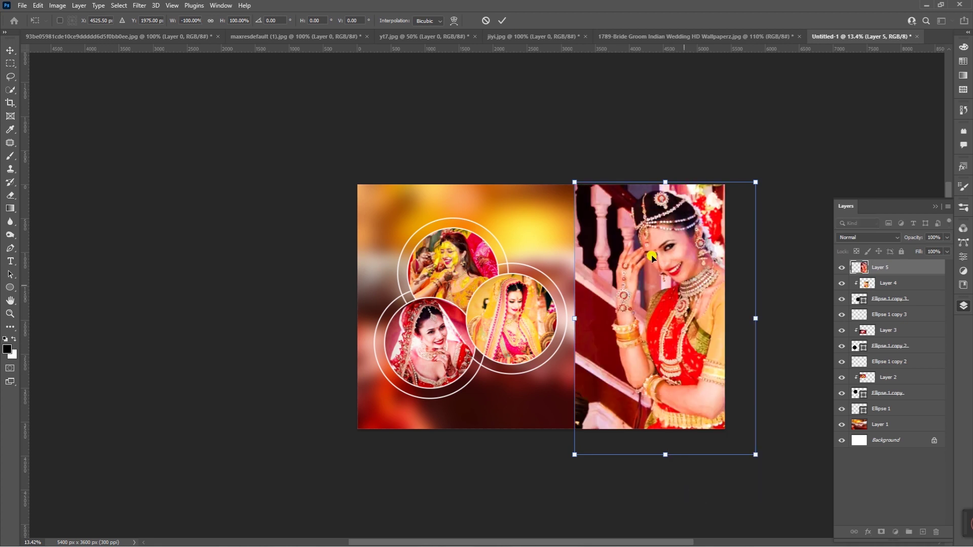
{"action": "left_click_drag", "start_coordinate": [653, 303], "coordinate": [623, 314]}
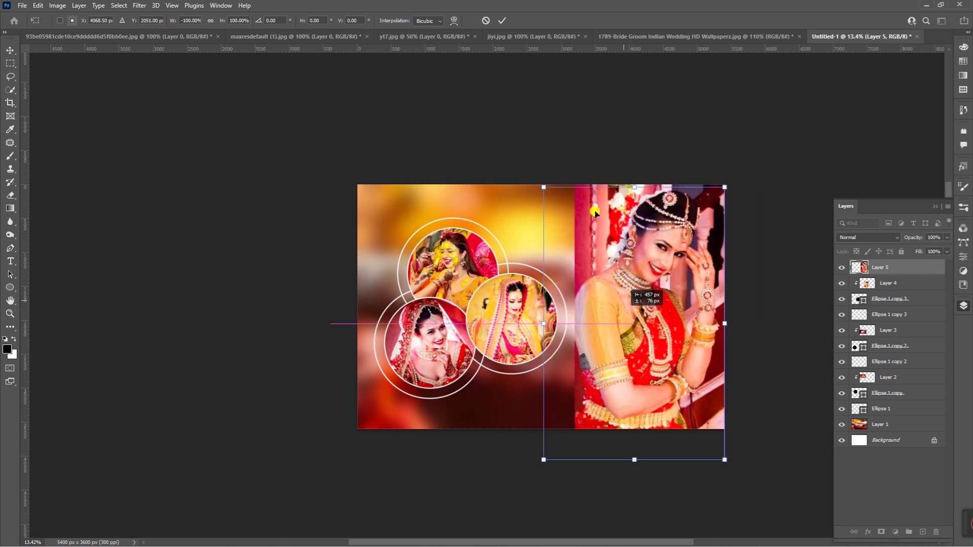
{"action": "key", "text": "Return"}
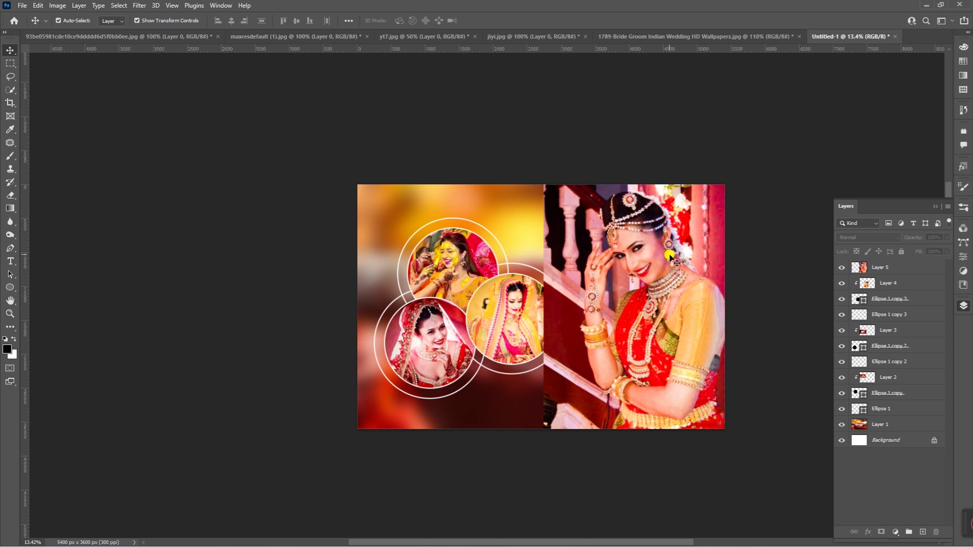
{"action": "left_click", "coordinate": [917, 268]}
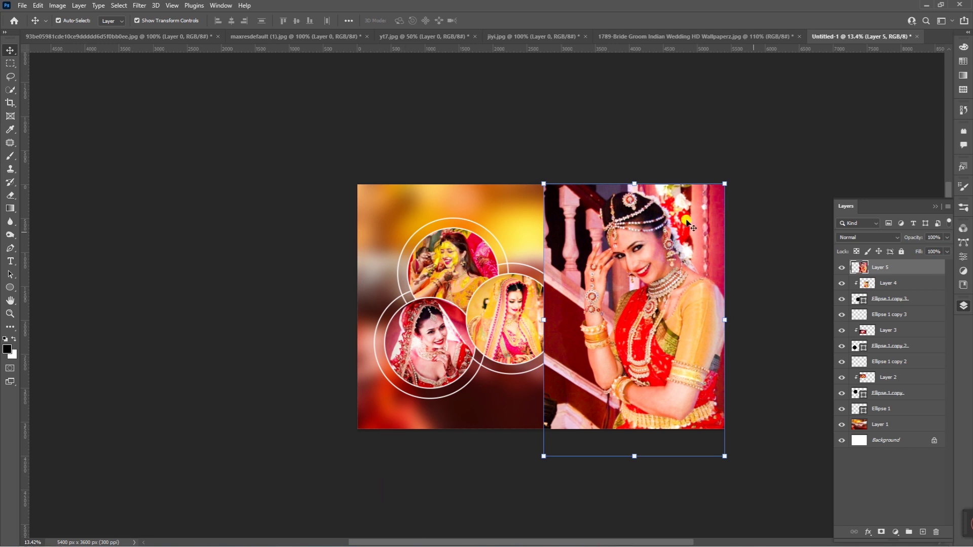
{"action": "left_click", "coordinate": [59, 5]}
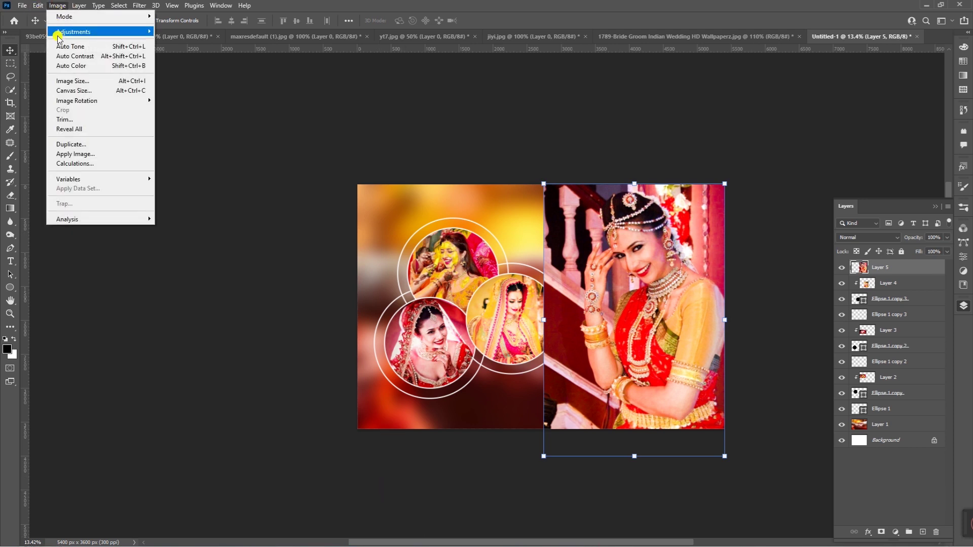
{"action": "mouse_move", "coordinate": [84, 31]}
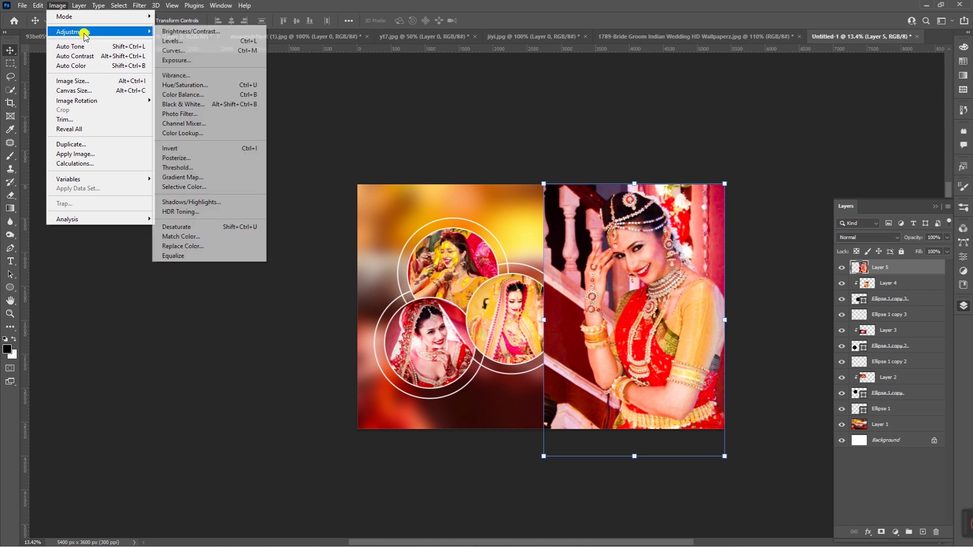
- Apply a Gradient Map using the black-to-white preset to the red-sari bride layer
{"action": "left_click", "coordinate": [186, 177]}
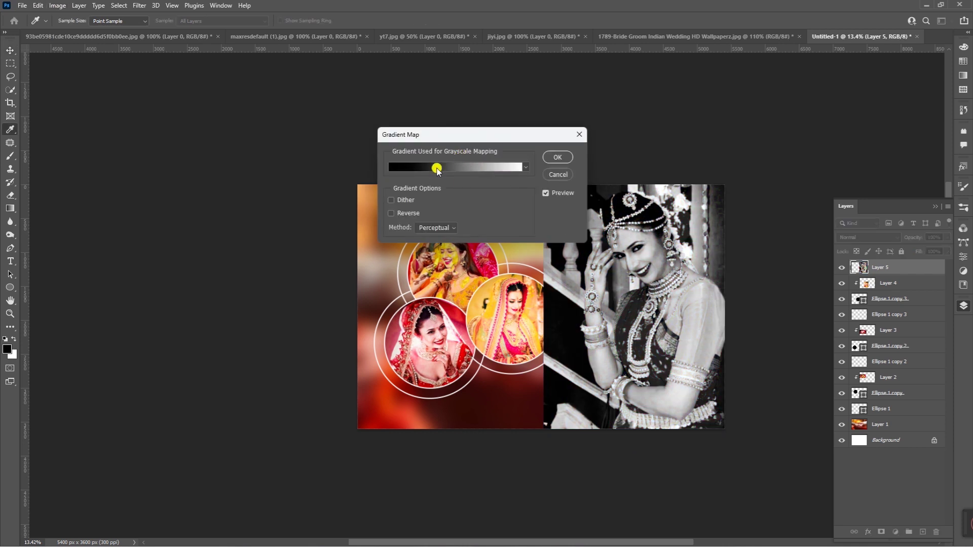
{"action": "left_click", "coordinate": [437, 170]}
{"action": "left_click", "coordinate": [76, 168]}
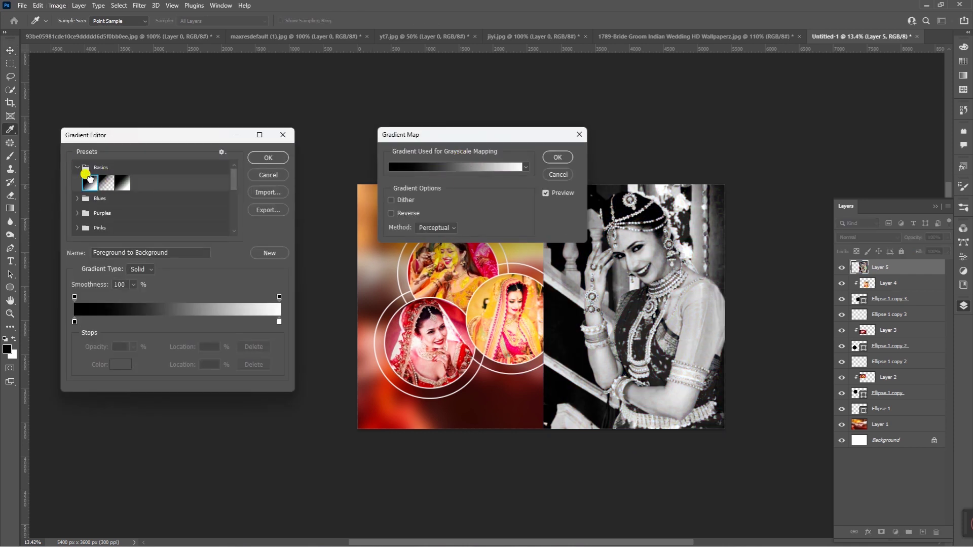
{"action": "left_click", "coordinate": [262, 159]}
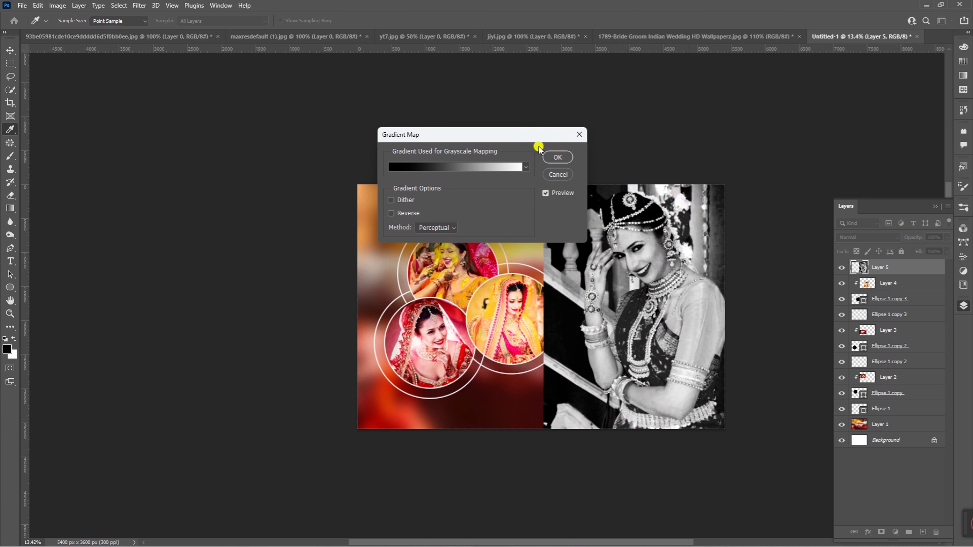
{"action": "left_click_drag", "start_coordinate": [528, 140], "coordinate": [243, 154]}
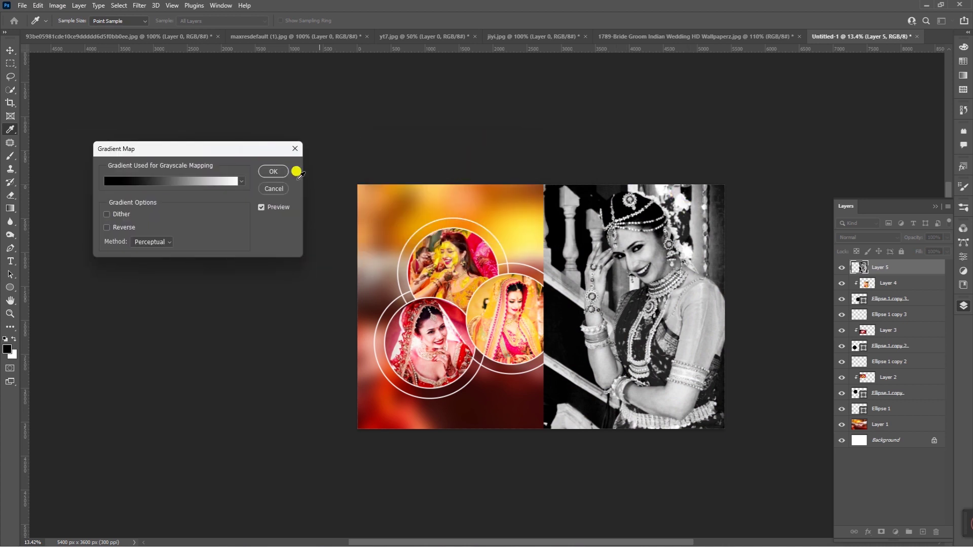
{"action": "left_click", "coordinate": [274, 172]}
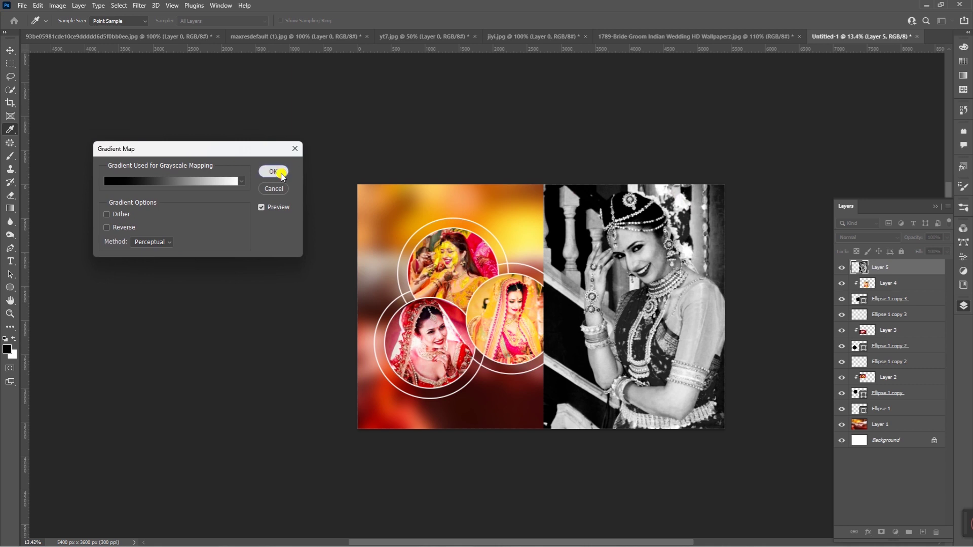
{"action": "key", "text": "v"}
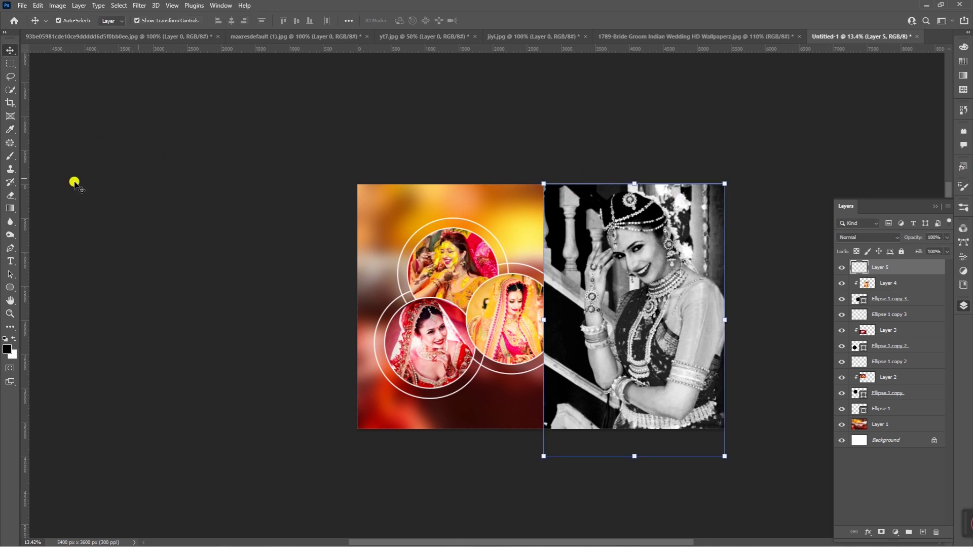
{"action": "left_click", "coordinate": [10, 195]}
- Set the Eraser to a soft round brush of about 3228 px
{"action": "left_click", "coordinate": [58, 198]}
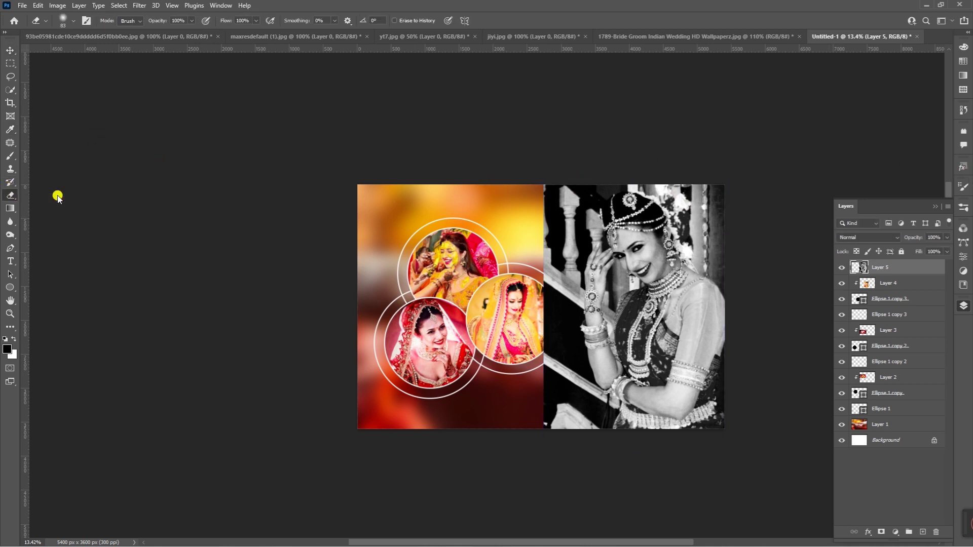
{"action": "left_click", "coordinate": [66, 20]}
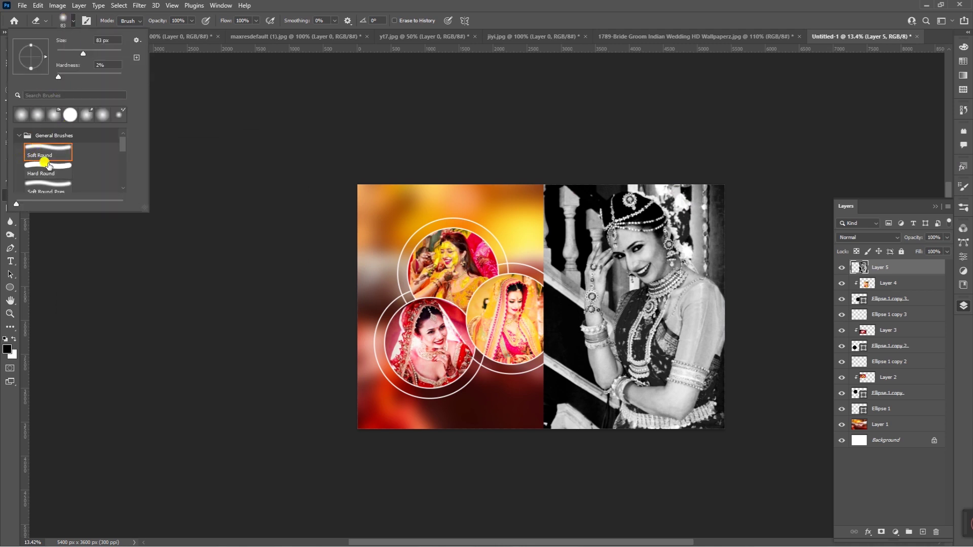
{"action": "left_click", "coordinate": [74, 26]}
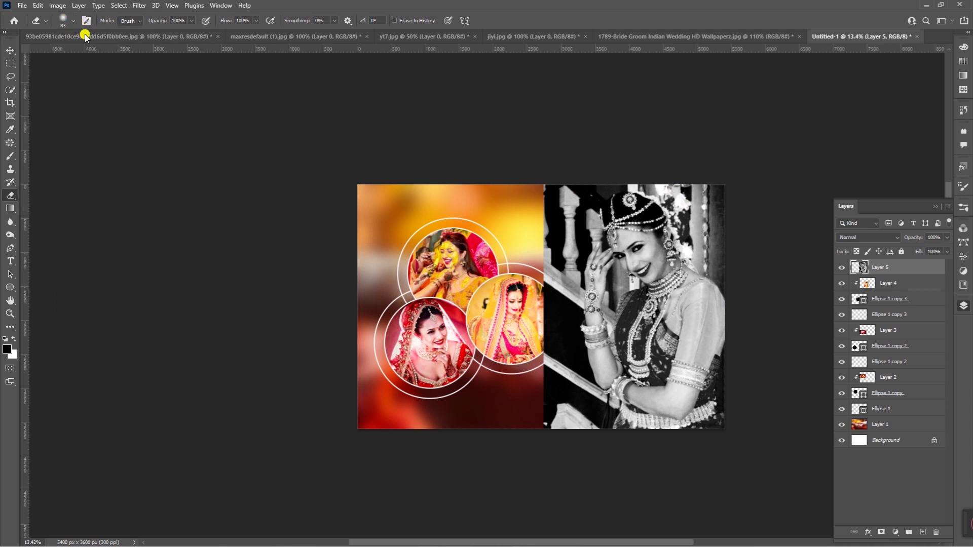
{"action": "right_click", "coordinate": [656, 285]}
{"action": "left_click_drag", "start_coordinate": [743, 310], "coordinate": [792, 307]}
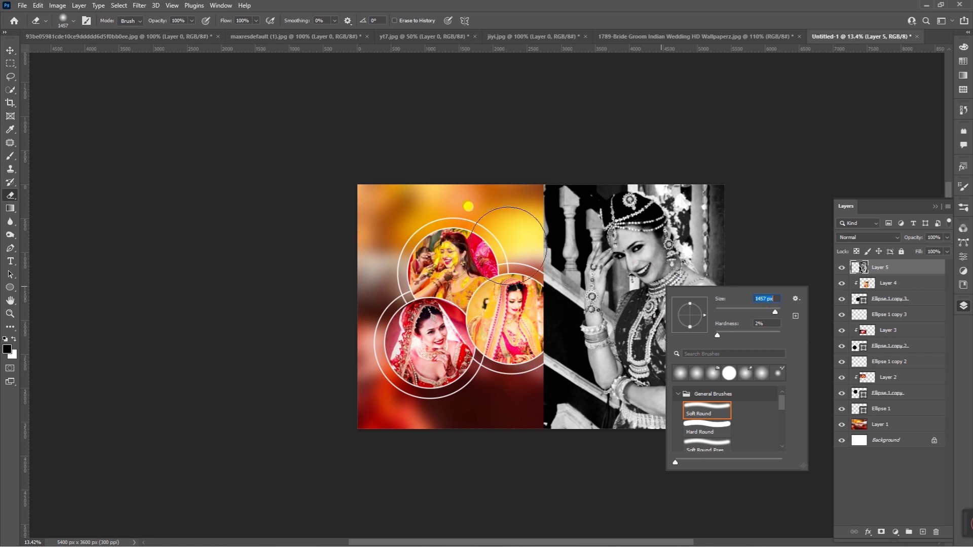
{"action": "left_click_drag", "start_coordinate": [777, 312], "coordinate": [778, 313]}
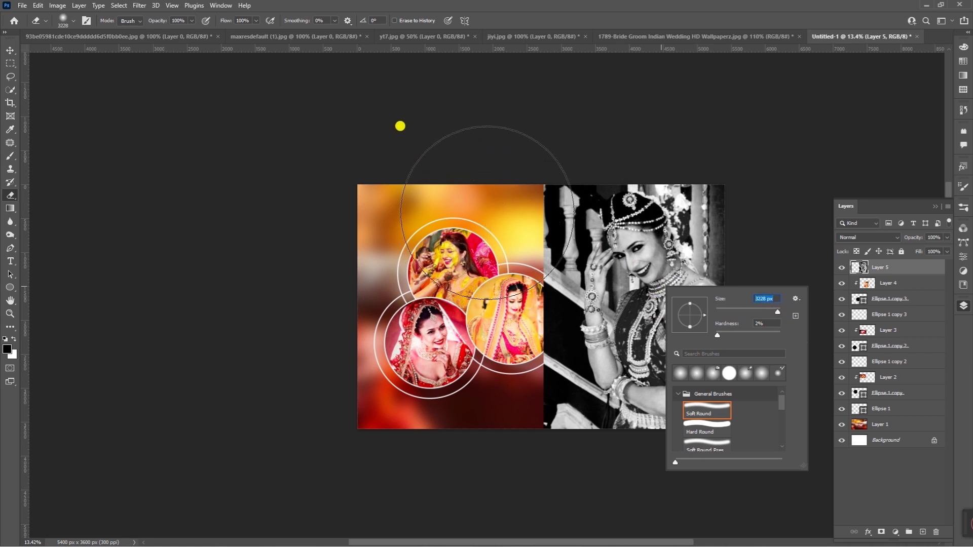
{"action": "left_click", "coordinate": [398, 132]}
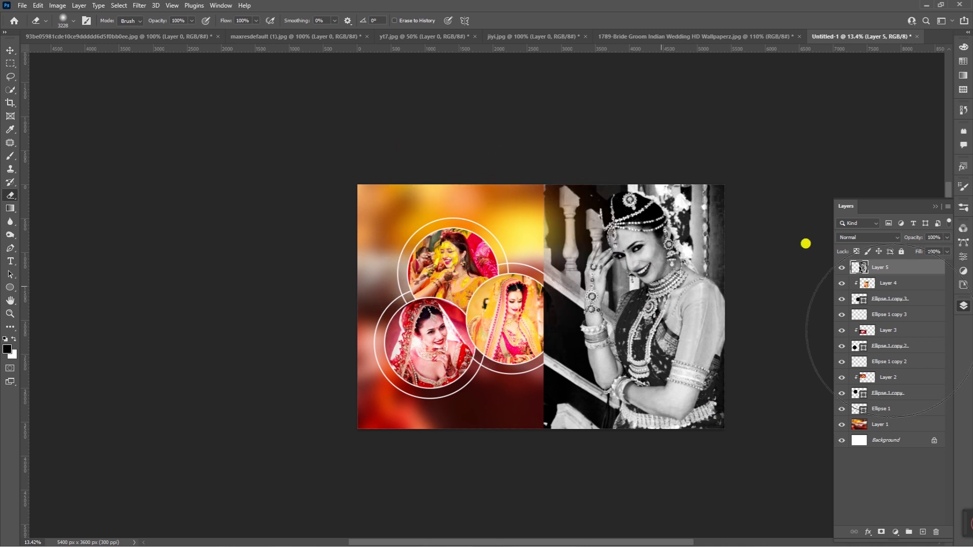
- Erase along the bride photo's left, top-right and lower edges so they fade out
{"action": "mouse_move", "coordinate": [428, 61]}
{"action": "left_mouse_down"}
{"action": "mouse_move", "coordinate": [400, 330]}
{"action": "mouse_move", "coordinate": [379, 223]}
{"action": "left_mouse_up"}
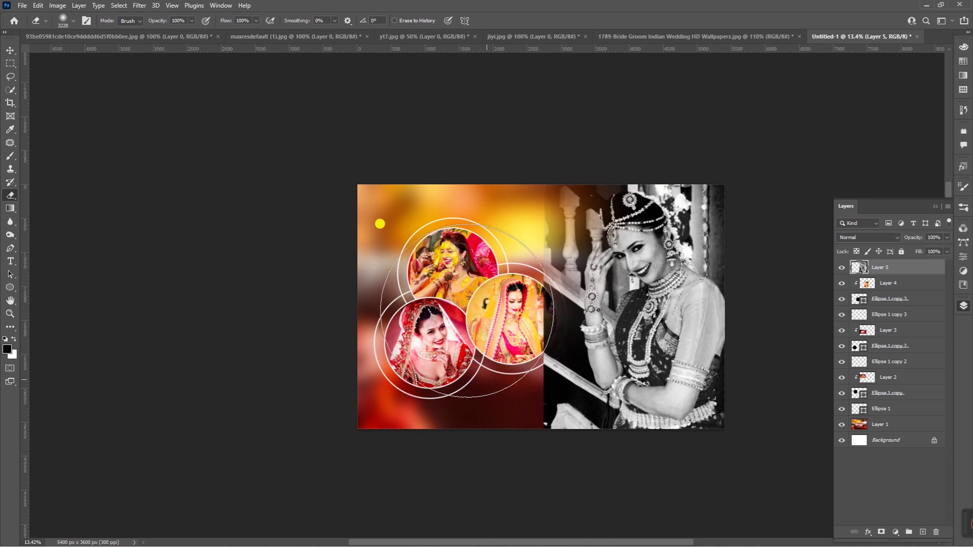
{"action": "left_click_drag", "start_coordinate": [382, 288], "coordinate": [390, 282]}
{"action": "left_click_drag", "start_coordinate": [704, 545], "coordinate": [377, 241]}
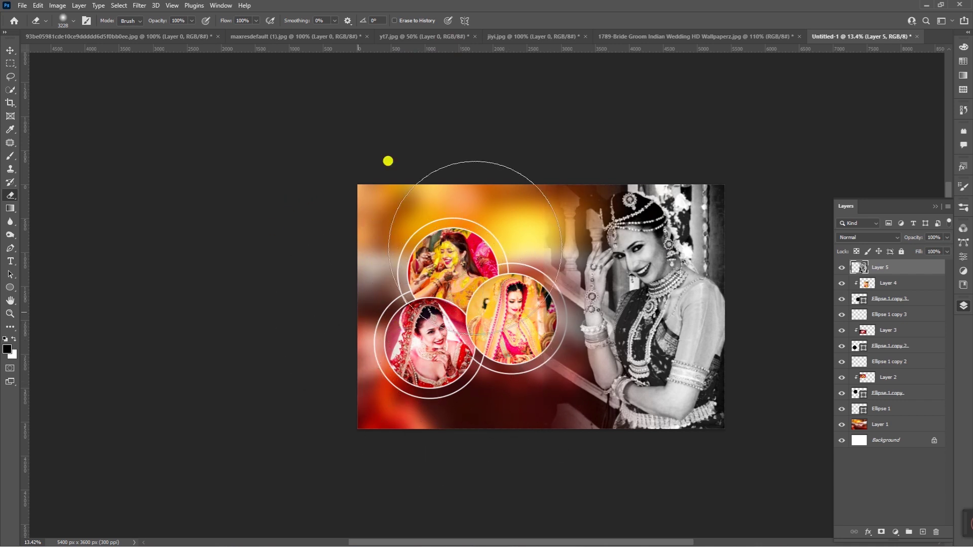
{"action": "left_click_drag", "start_coordinate": [474, 257], "coordinate": [474, 456]}
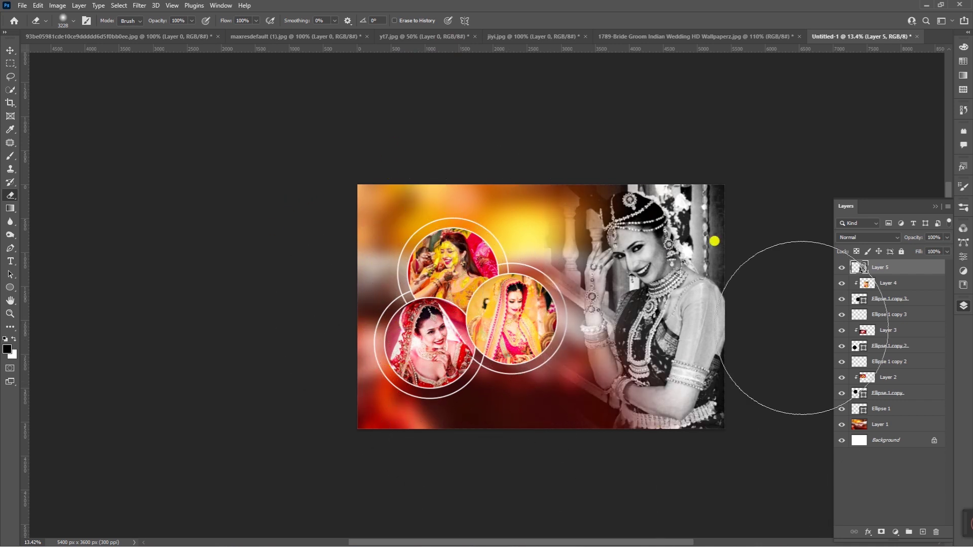
{"action": "left_click_drag", "start_coordinate": [690, 108], "coordinate": [628, 111]}
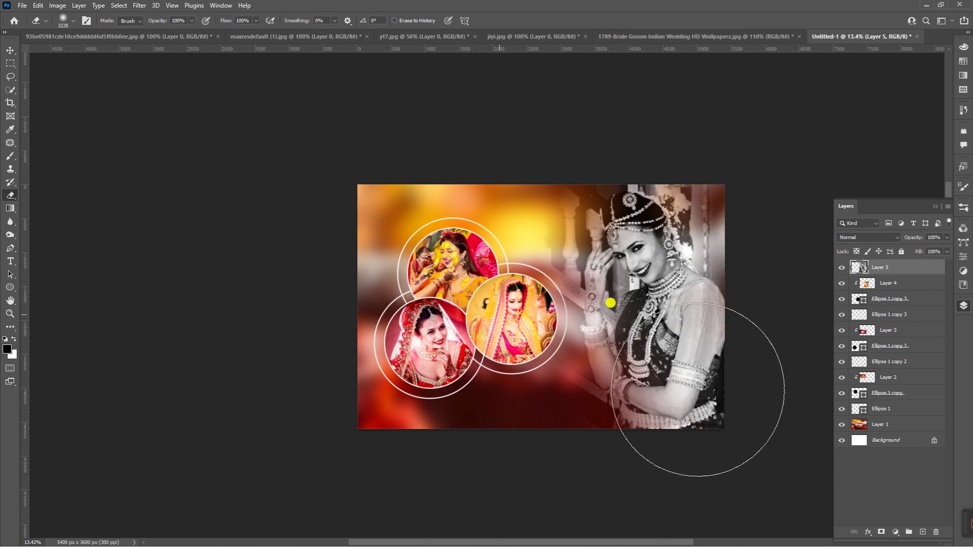
{"action": "left_click_drag", "start_coordinate": [552, 433], "coordinate": [686, 386]}
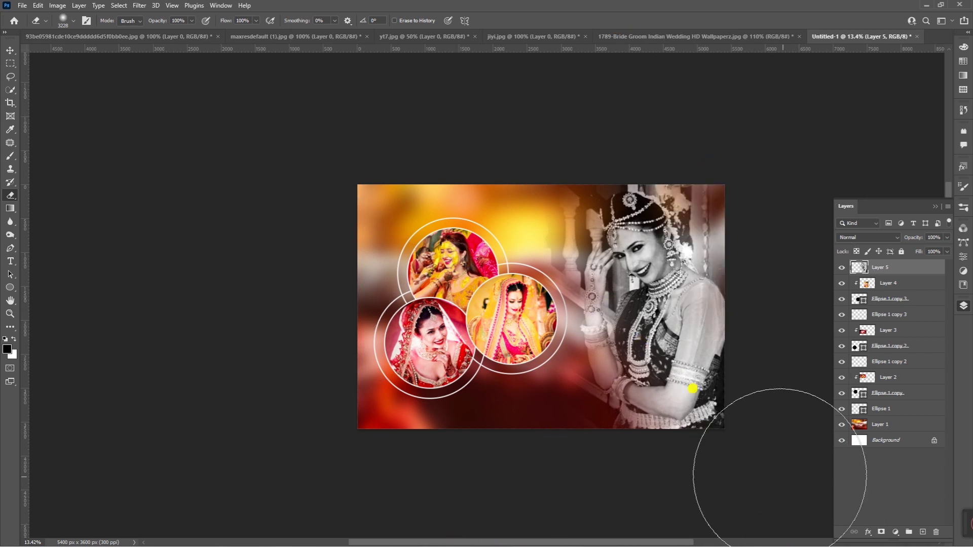
- Switch to the Move tool and scroll around to review the faded edges
{"action": "left_click", "coordinate": [11, 51]}
{"action": "scroll", "coordinate": [439, 332], "scroll_direction": "up", "scroll_amount": 2}
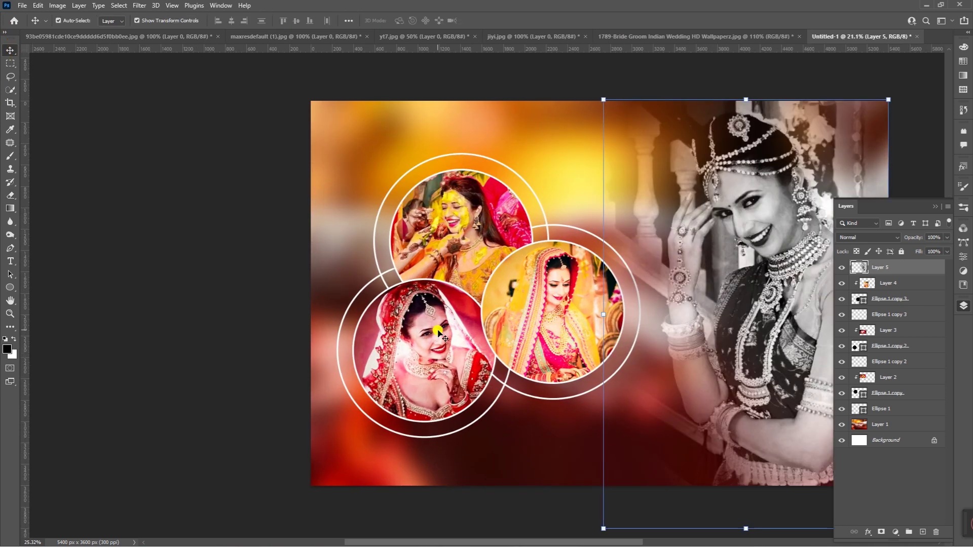
{"action": "scroll", "coordinate": [431, 357], "scroll_direction": "up", "scroll_amount": 2}
{"action": "scroll", "coordinate": [438, 390], "scroll_direction": "down", "scroll_amount": 3}
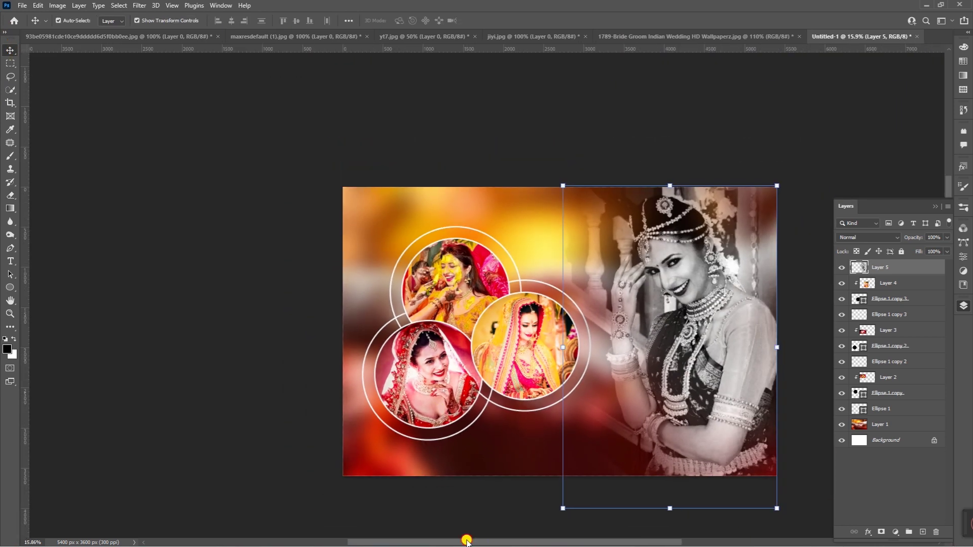
{"action": "left_click_drag", "start_coordinate": [466, 540], "coordinate": [509, 540]}
{"action": "scroll", "coordinate": [436, 305], "scroll_direction": "up", "scroll_amount": 1}
{"action": "scroll", "coordinate": [436, 305], "scroll_direction": "up", "scroll_amount": 1}
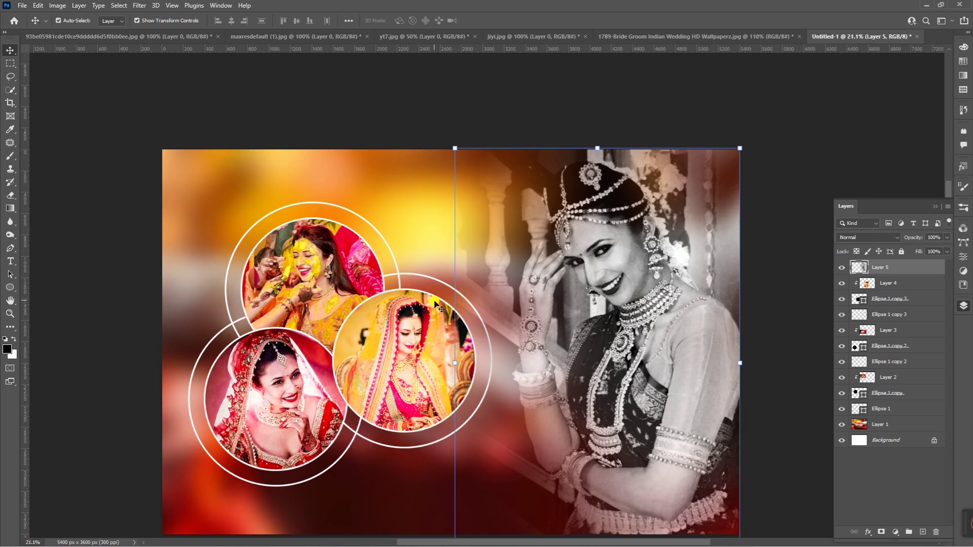
{"action": "scroll", "coordinate": [648, 455], "scroll_direction": "down", "scroll_amount": 2}
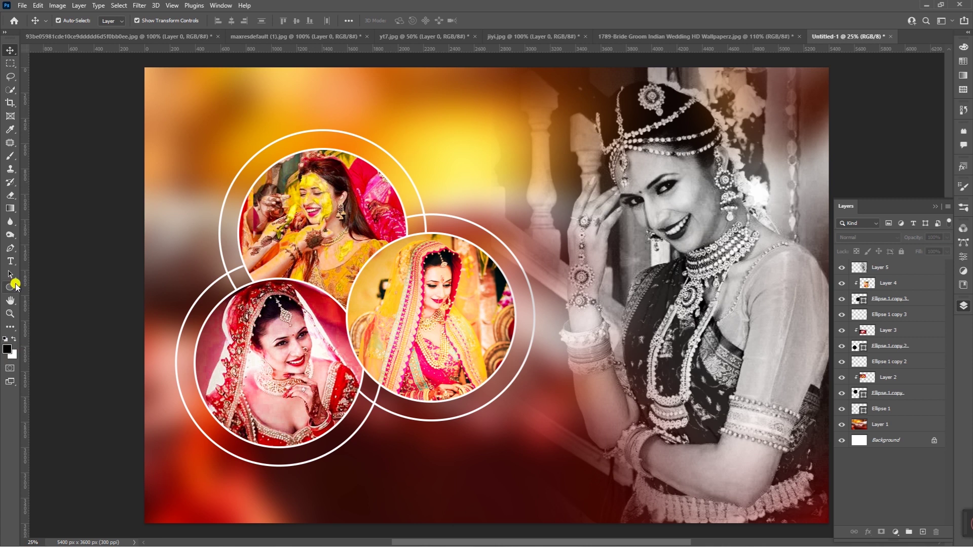
- Draw a rectangle near the top centre of the canvas and fill it white
{"action": "left_click", "coordinate": [9, 287]}
{"action": "left_click", "coordinate": [43, 287]}
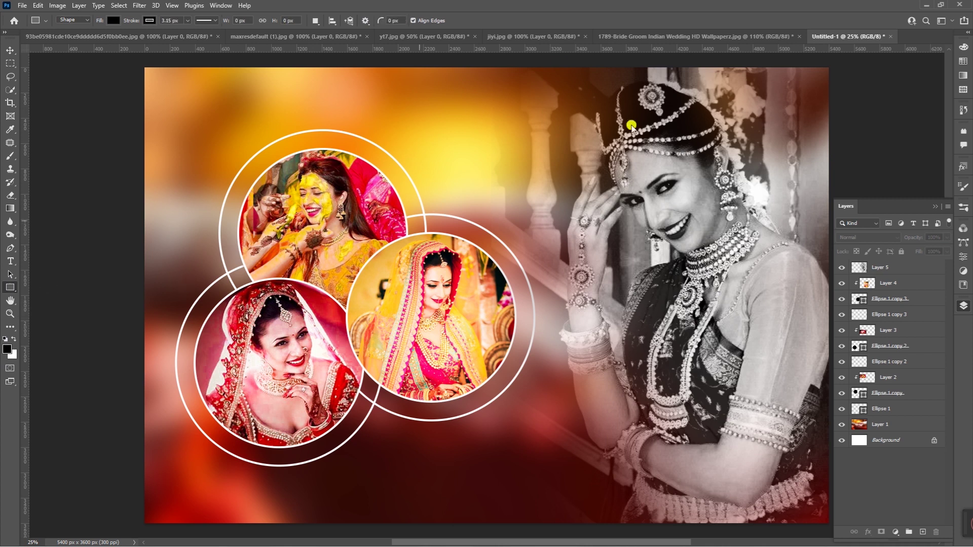
{"action": "mouse_move", "coordinate": [383, 85]}
{"action": "left_mouse_down"}
{"action": "mouse_move", "coordinate": [498, 152]}
{"action": "mouse_move", "coordinate": [465, 141]}
{"action": "left_mouse_up"}
{"action": "key", "text": "v"}
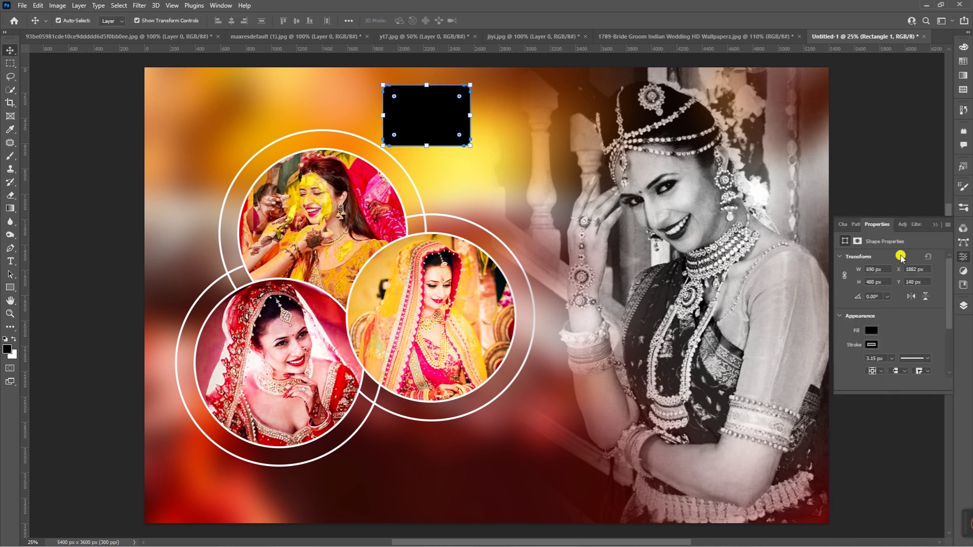
{"action": "left_click", "coordinate": [871, 330]}
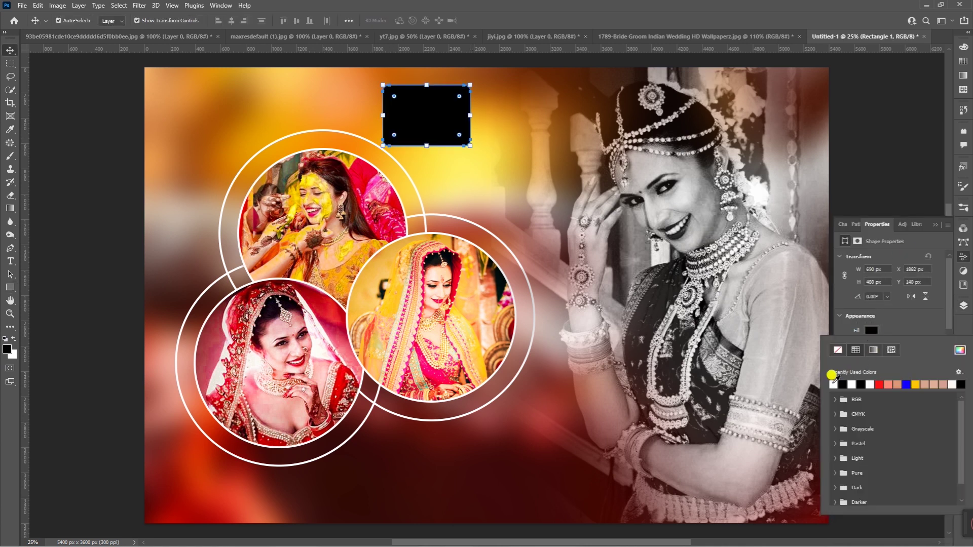
{"action": "left_click", "coordinate": [833, 384]}
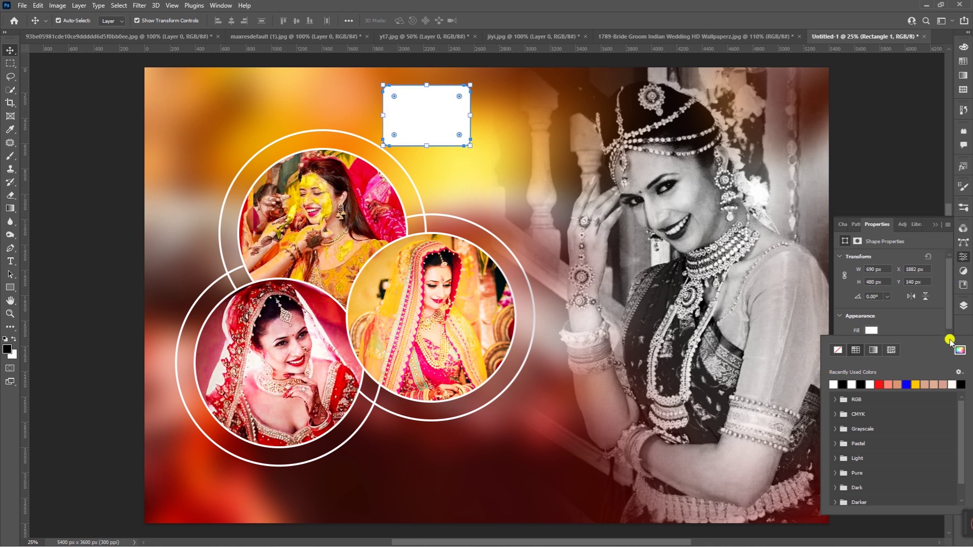
{"action": "key", "text": "F7"}
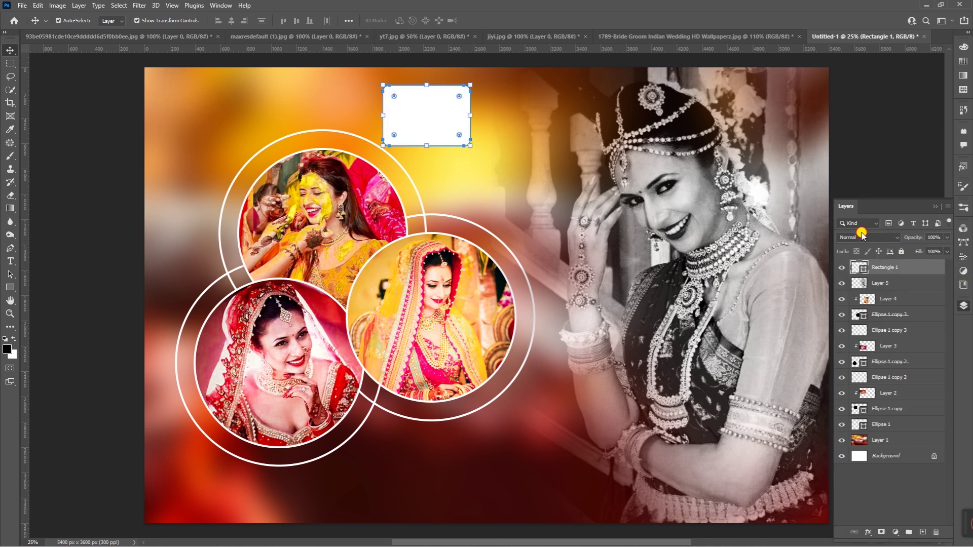
- Set the rectangle layer to Overlay blend, 73% fill and 84% opacity
{"action": "left_click", "coordinate": [863, 237]}
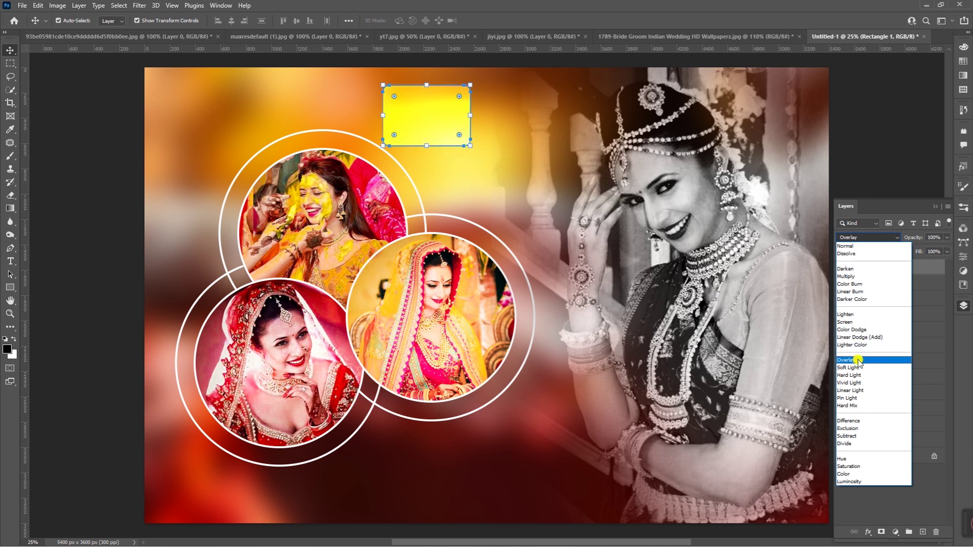
{"action": "left_click", "coordinate": [855, 360]}
{"action": "left_click", "coordinate": [947, 251]}
{"action": "left_click_drag", "start_coordinate": [935, 265], "coordinate": [933, 266]}
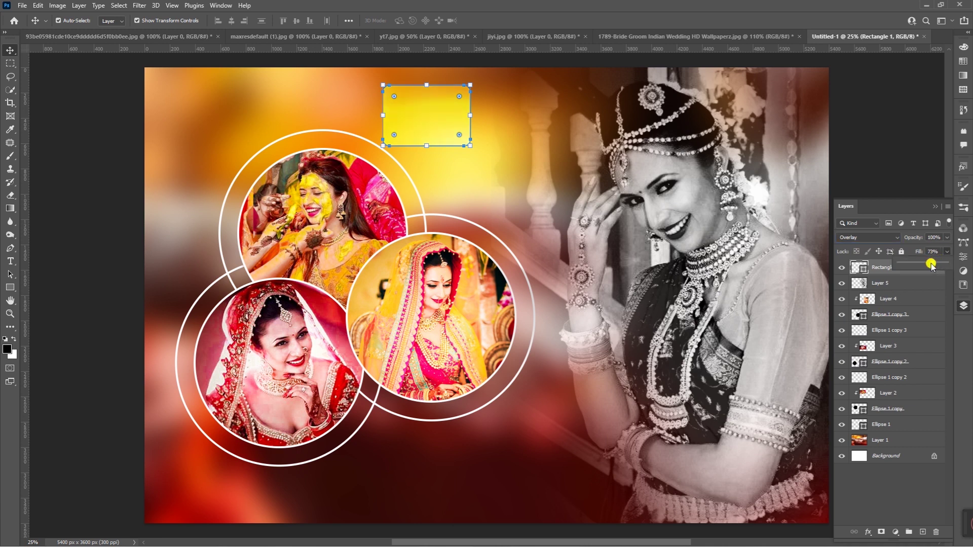
{"action": "left_click", "coordinate": [946, 237]}
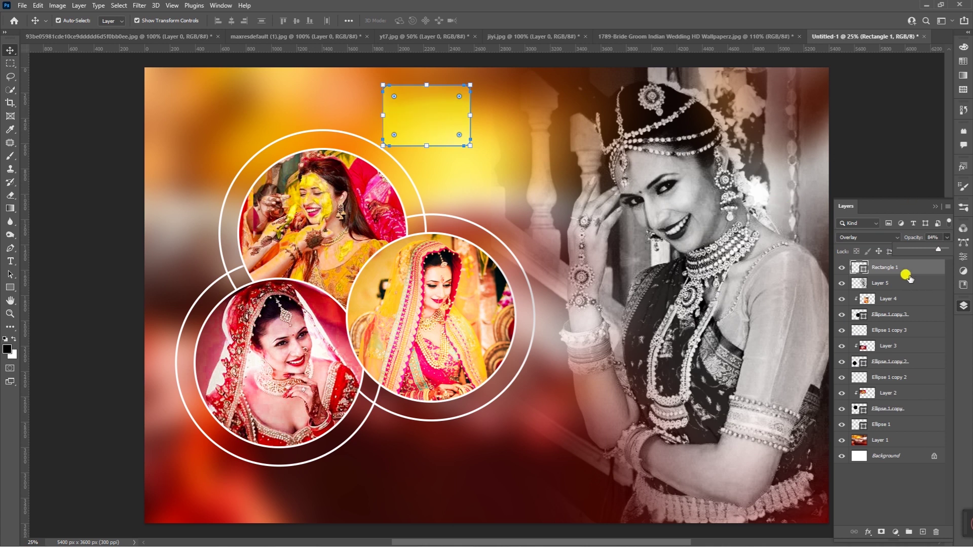
- Duplicate the yellow rectangle, offset the copy right and shrink it slightly
{"action": "left_click_drag", "start_coordinate": [923, 269], "coordinate": [919, 532]}
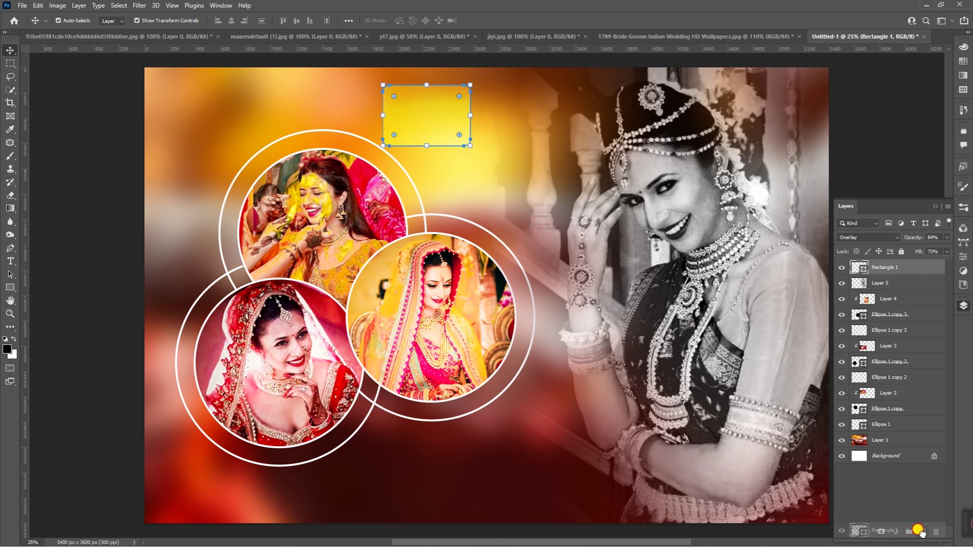
{"action": "mouse_move", "coordinate": [454, 131]}
{"action": "left_mouse_down"}
{"action": "mouse_move", "coordinate": [475, 134]}
{"action": "mouse_move", "coordinate": [462, 140]}
{"action": "left_mouse_up"}
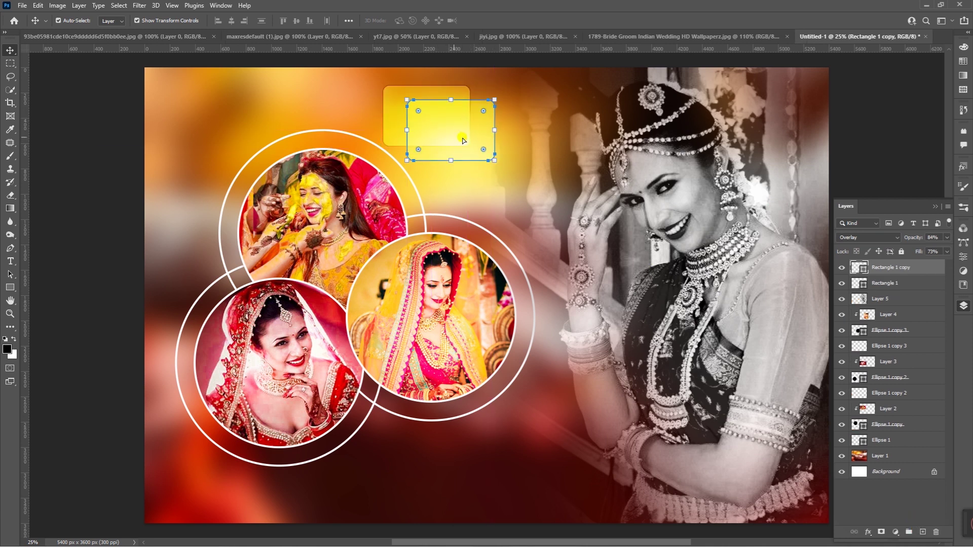
{"action": "left_click_drag", "start_coordinate": [495, 160], "coordinate": [491, 157]}
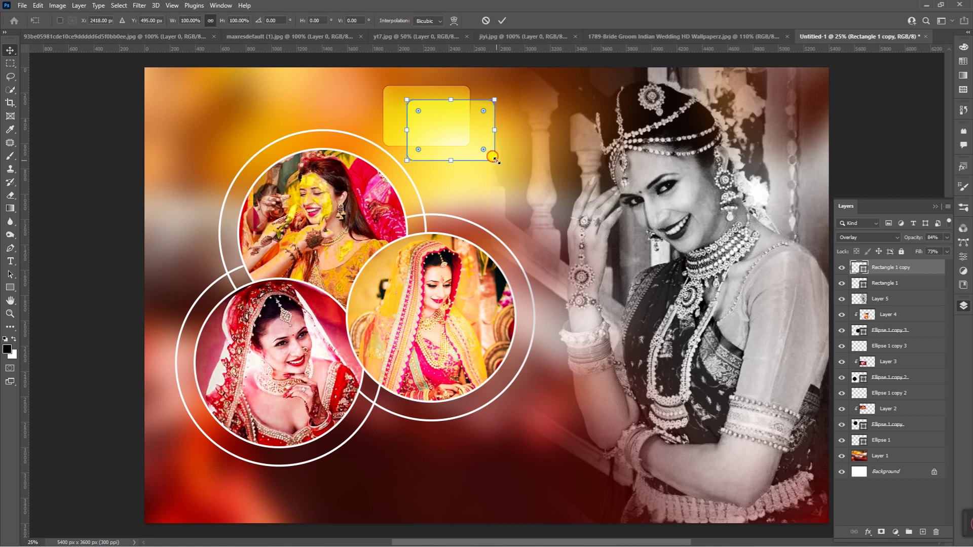
{"action": "left_click", "coordinate": [536, 181]}
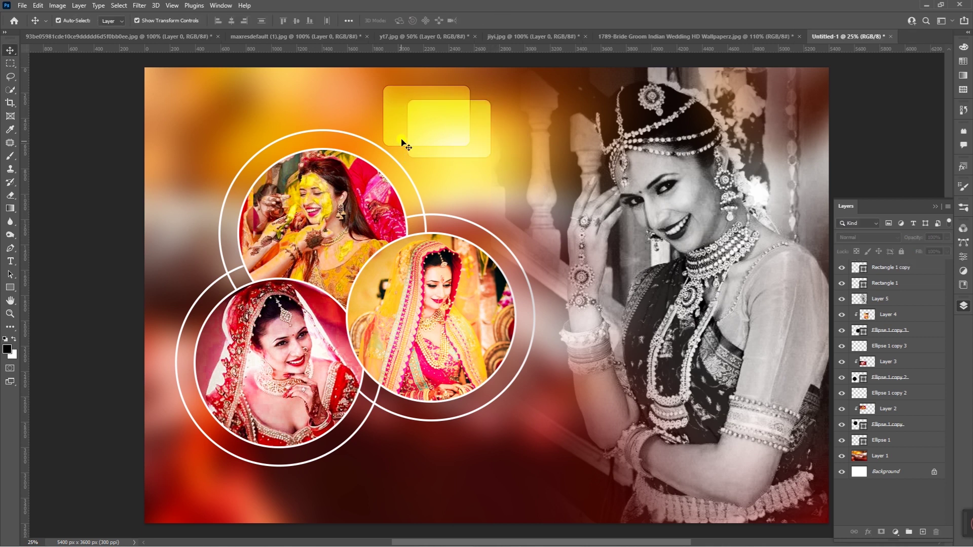
- Select both yellow rectangles and Alt-drag a copy of the pair to the top-left corner
{"action": "left_click", "coordinate": [440, 147]}
{"action": "left_click", "coordinate": [391, 134], "text": "shift"}
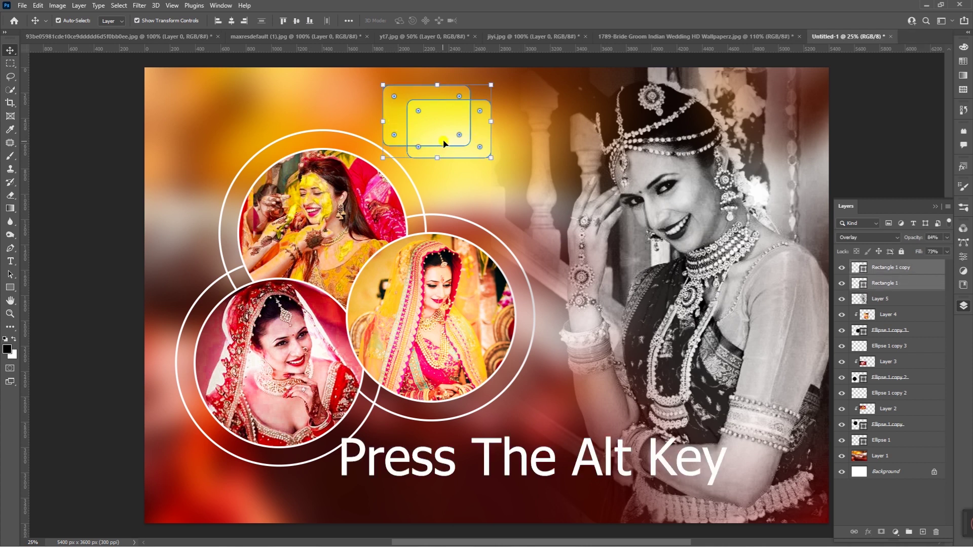
{"action": "left_click_drag", "start_coordinate": [444, 120], "coordinate": [216, 122]}
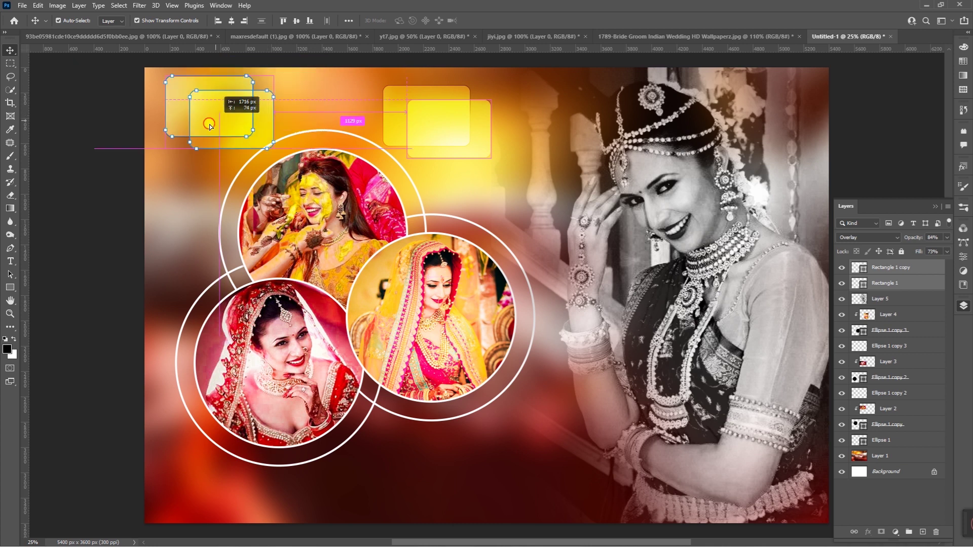
{"action": "mouse_move", "coordinate": [217, 121]}
{"action": "left_mouse_down"}
{"action": "mouse_move", "coordinate": [204, 104]}
{"action": "mouse_move", "coordinate": [204, 117]}
{"action": "left_mouse_up"}
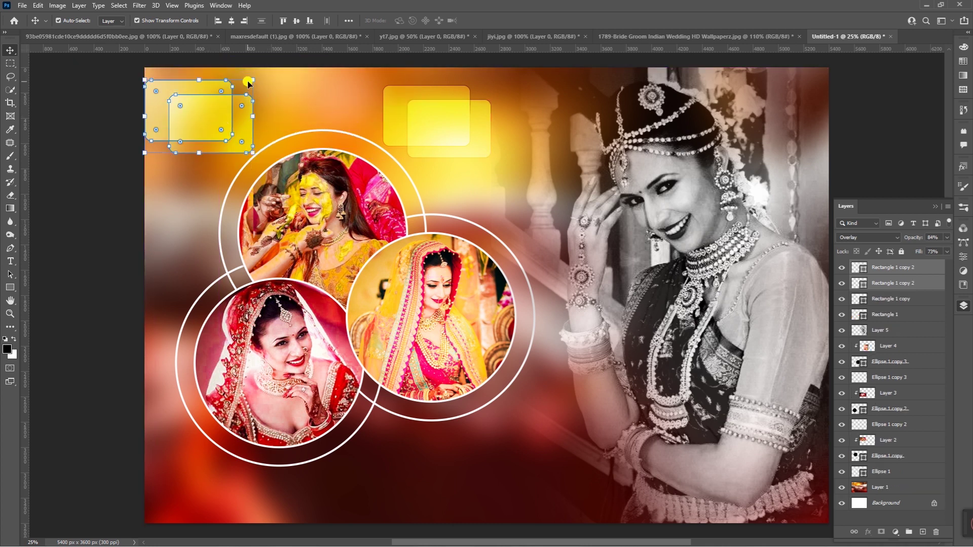
{"action": "left_click_drag", "start_coordinate": [249, 83], "coordinate": [294, 74]}
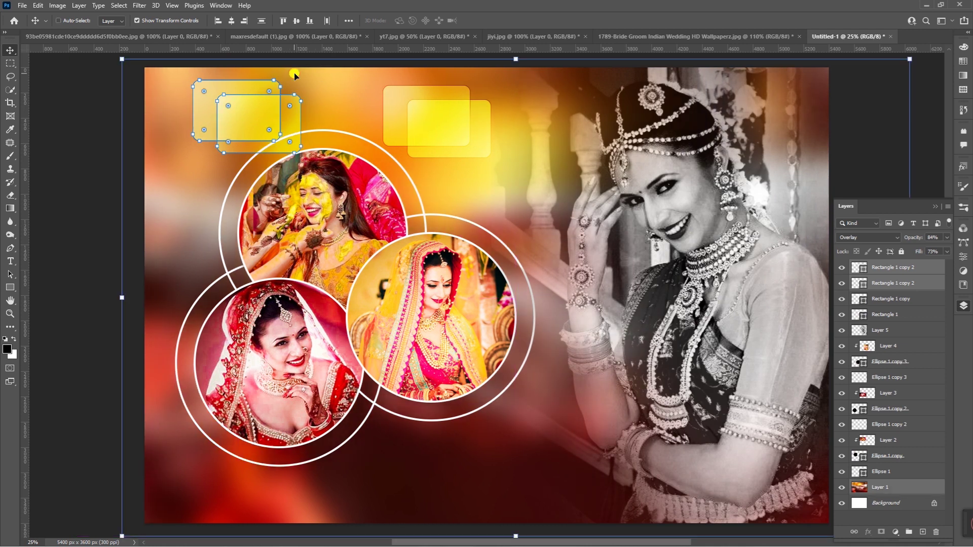
- Scale the top-left rectangle pair to about 130% and rotate it about -32°
{"action": "key", "text": "ctrl+z"}
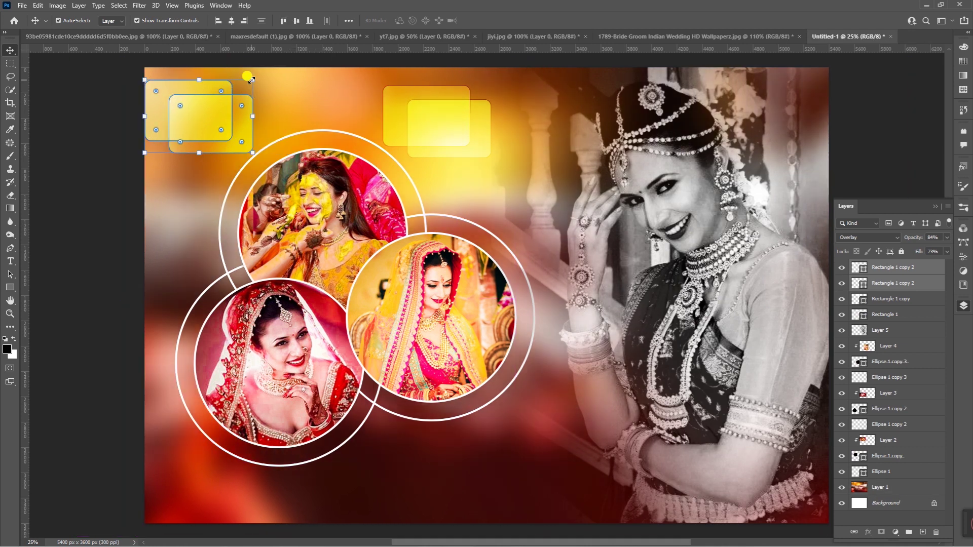
{"action": "left_click_drag", "start_coordinate": [251, 79], "coordinate": [286, 57]}
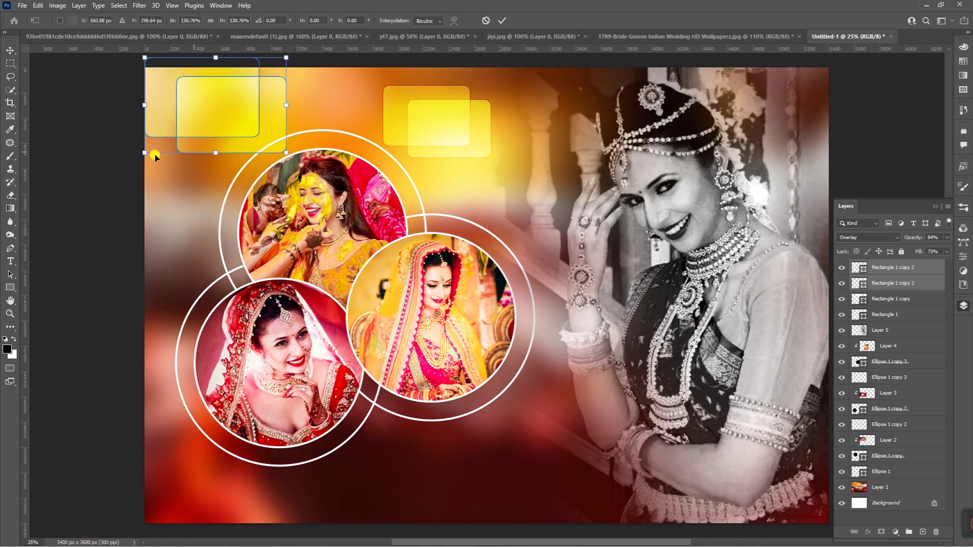
{"action": "left_click_drag", "start_coordinate": [126, 153], "coordinate": [162, 195]}
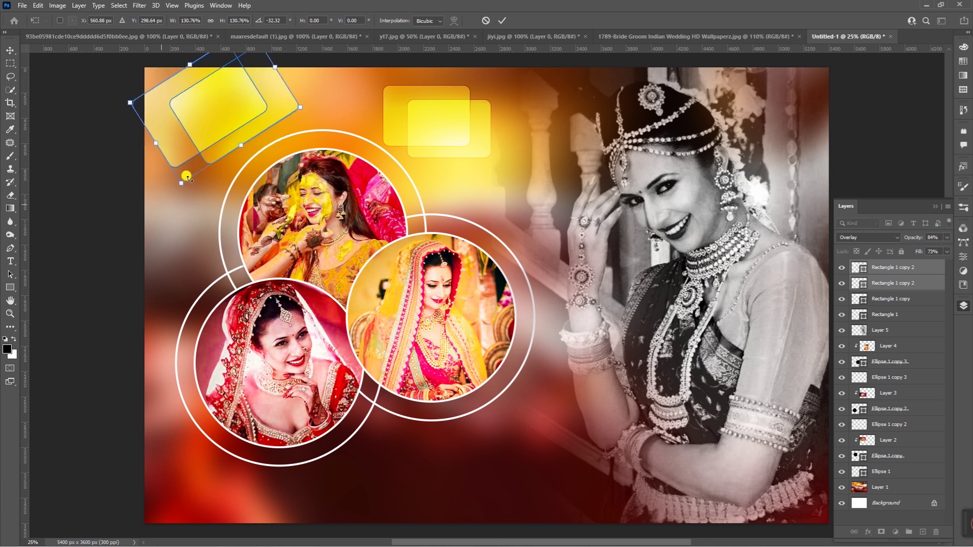
{"action": "mouse_move", "coordinate": [217, 126]}
{"action": "left_mouse_down"}
{"action": "mouse_move", "coordinate": [187, 141]}
{"action": "mouse_move", "coordinate": [194, 150]}
{"action": "left_mouse_up"}
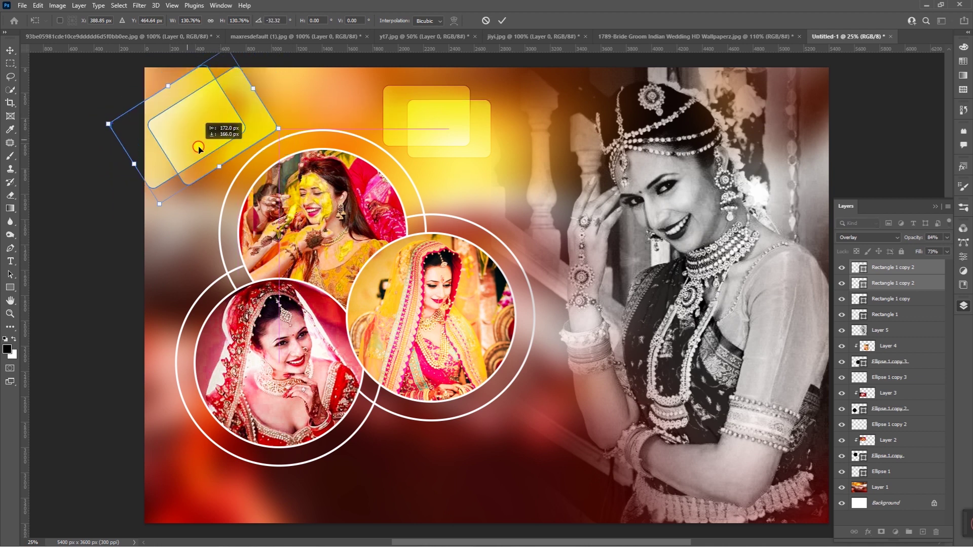
{"action": "left_click_drag", "start_coordinate": [194, 150], "coordinate": [191, 148]}
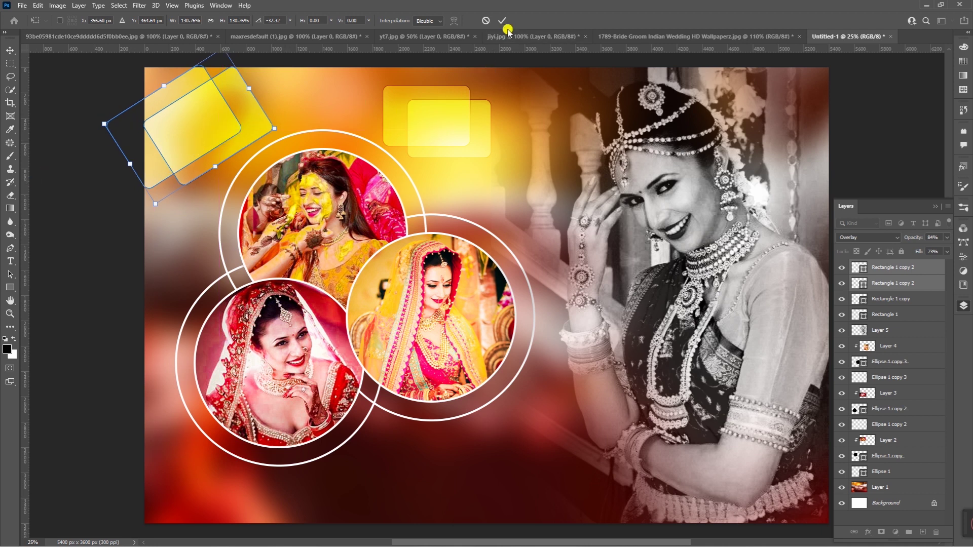
{"action": "left_click", "coordinate": [454, 20]}
{"action": "key", "text": "Return"}
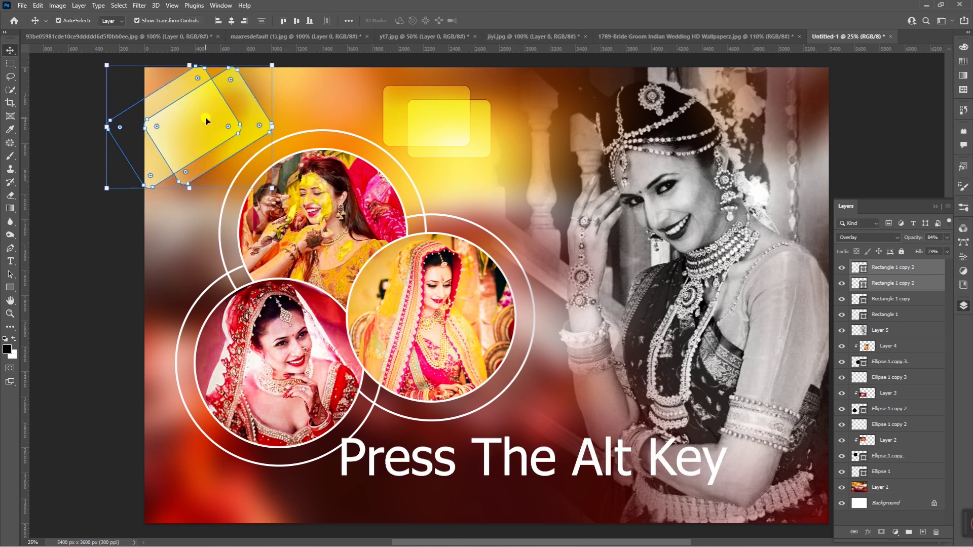
- Alt-drag copies of the tilted pair to the bottom-left and bottom-right corners
{"action": "left_click_drag", "start_coordinate": [205, 119], "coordinate": [203, 522]}
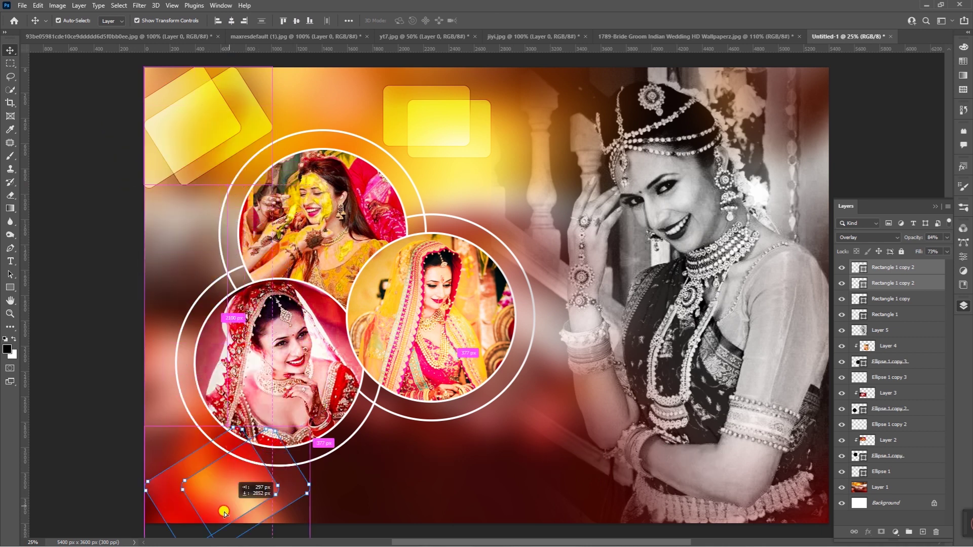
{"action": "mouse_move", "coordinate": [202, 521]}
{"action": "left_mouse_down"}
{"action": "mouse_move", "coordinate": [206, 508]}
{"action": "mouse_move", "coordinate": [510, 395]}
{"action": "mouse_move", "coordinate": [807, 497]}
{"action": "left_mouse_up"}
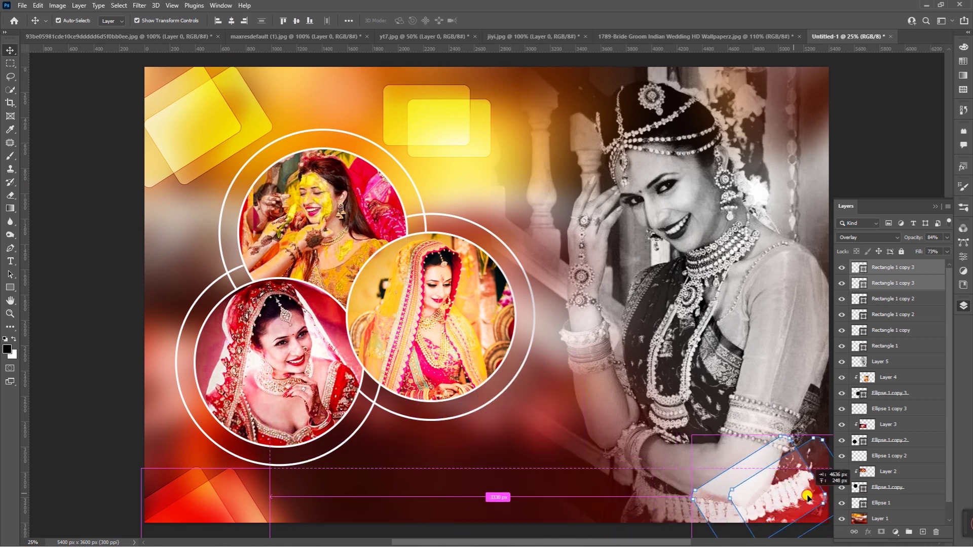
{"action": "left_click_drag", "start_coordinate": [807, 497], "coordinate": [822, 518]}
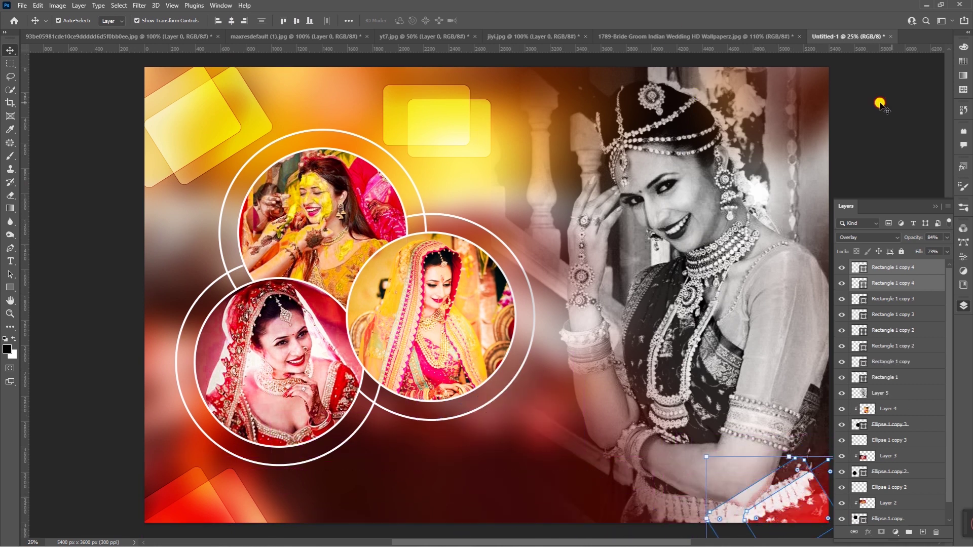
{"action": "left_click", "coordinate": [890, 119]}
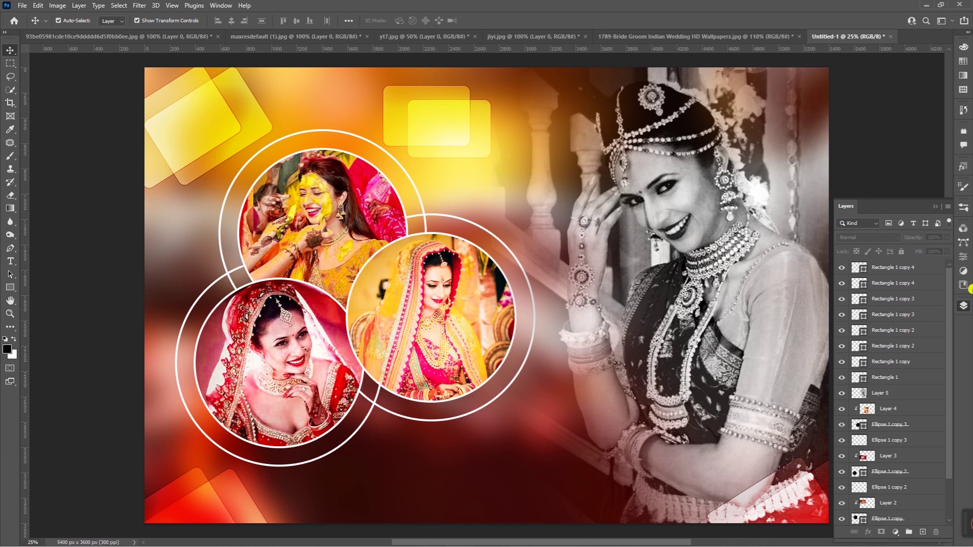
- Collapse the Layers panel and bring up the File menu's export options
{"action": "left_click", "coordinate": [935, 206]}
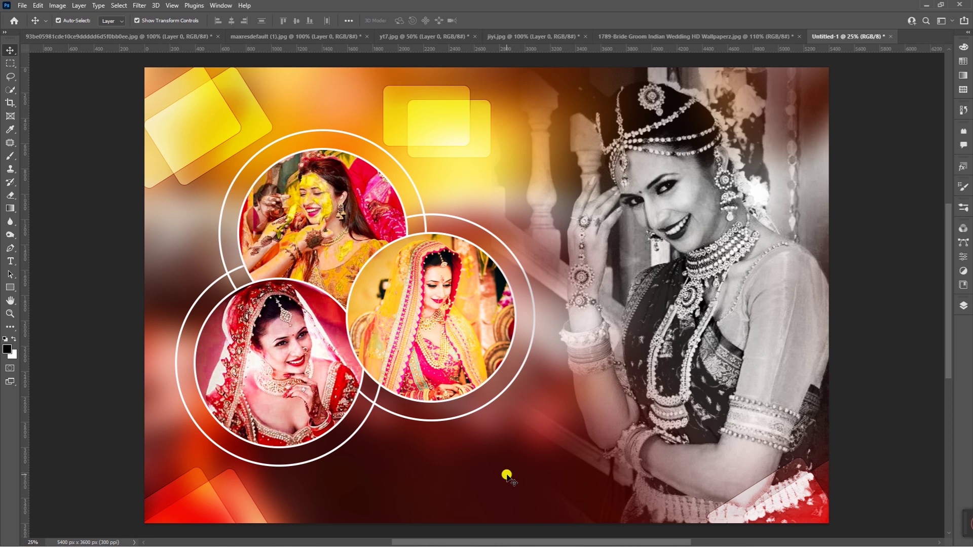
{"action": "left_click", "coordinate": [22, 6]}
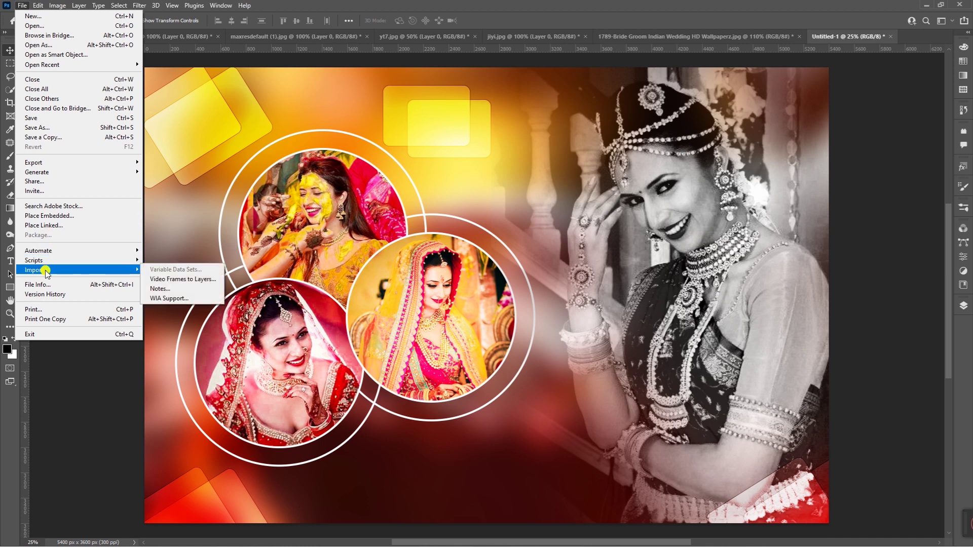
- Export the collage as a JPG with quality set to Great
{"action": "mouse_move", "coordinate": [45, 163]}
{"action": "left_click", "coordinate": [189, 175]}
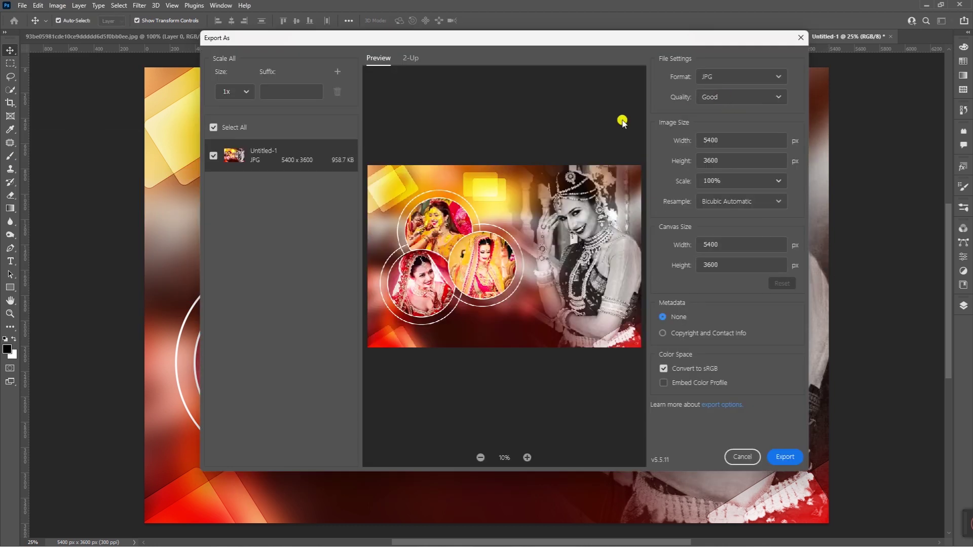
{"action": "left_click", "coordinate": [718, 99]}
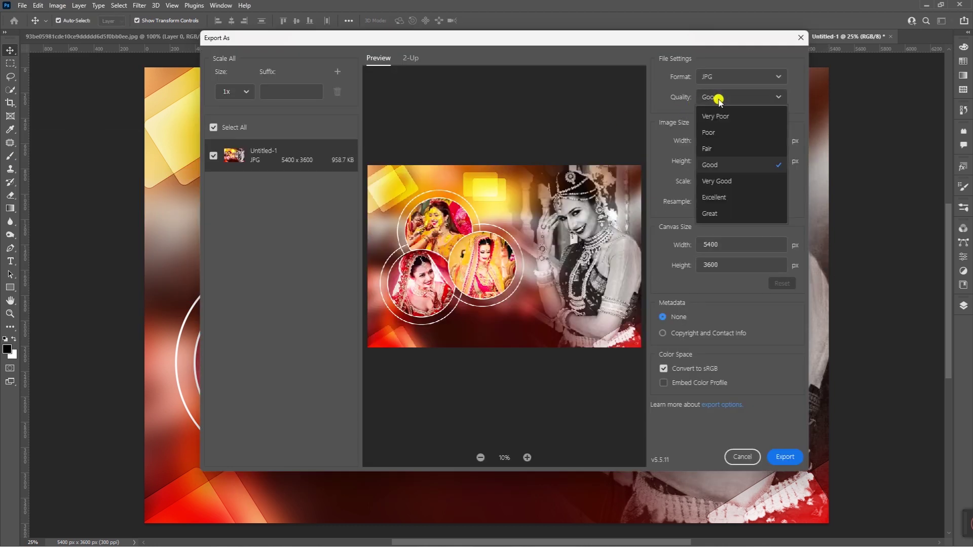
{"action": "left_click", "coordinate": [712, 215]}
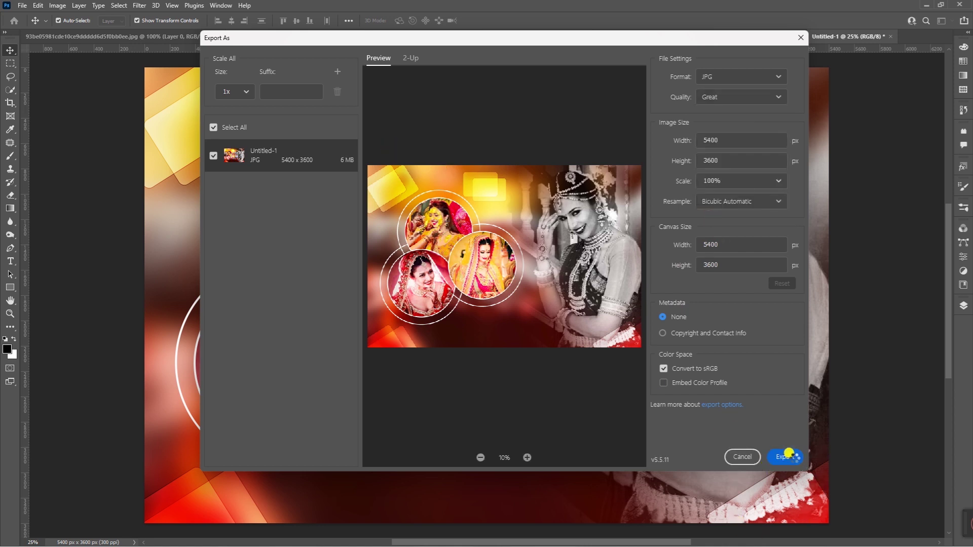
{"action": "left_click", "coordinate": [793, 457]}
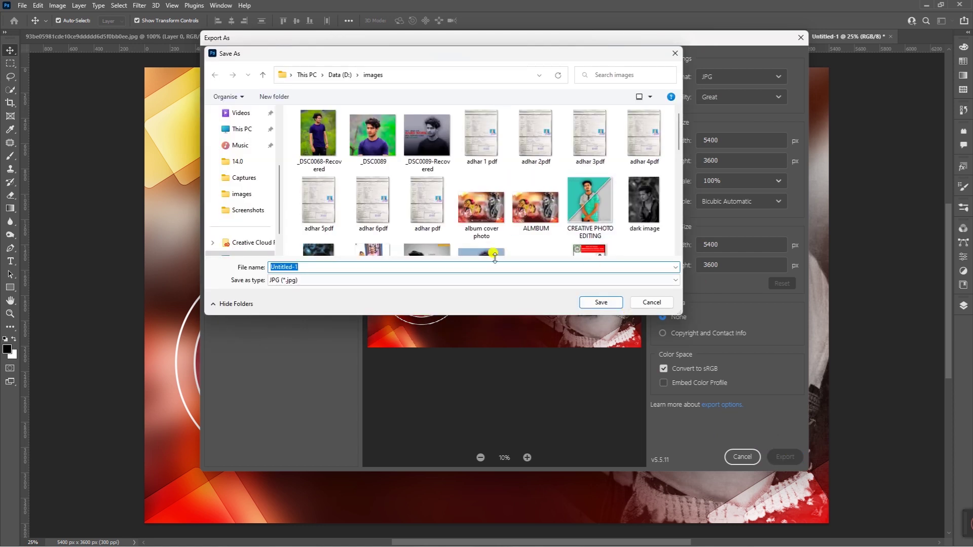
- Save the JPG under a new file name instead of replacing Untitled-1.jpg
{"action": "scroll", "coordinate": [505, 228], "scroll_direction": "down", "scroll_amount": 1}
{"action": "scroll", "coordinate": [502, 228], "scroll_direction": "up", "scroll_amount": 1}
{"action": "scroll", "coordinate": [231, 193], "scroll_direction": "down", "scroll_amount": 1}
{"action": "scroll", "coordinate": [230, 192], "scroll_direction": "up", "scroll_amount": 2}
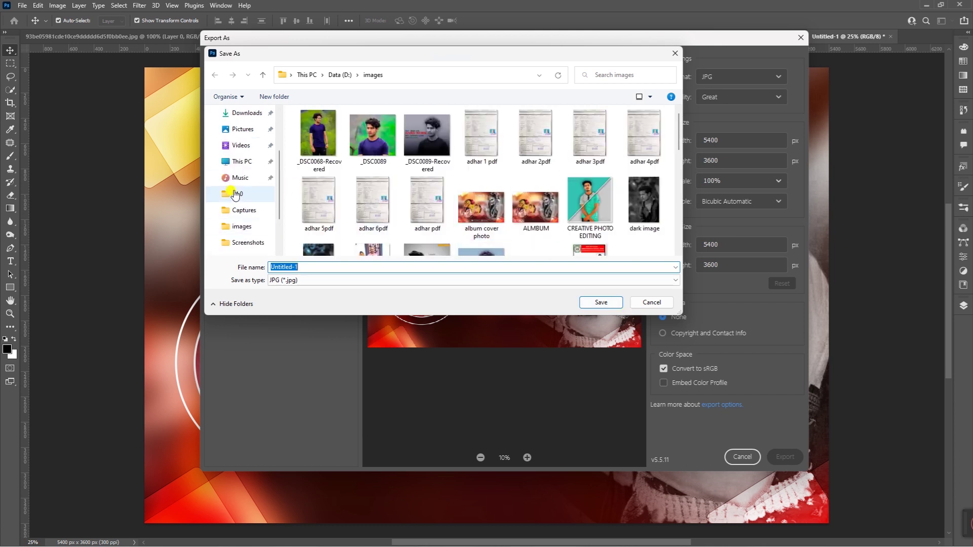
{"action": "left_click", "coordinate": [600, 303]}
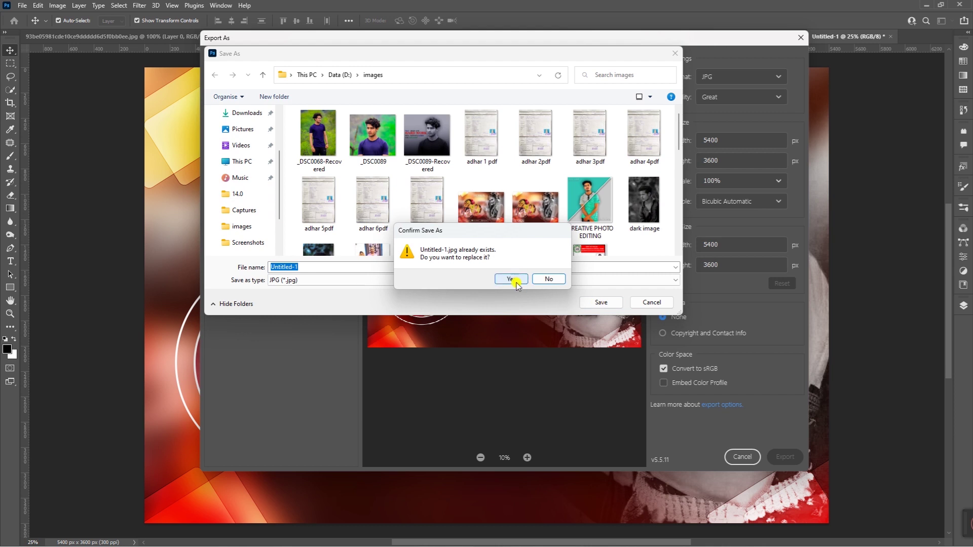
{"action": "left_click", "coordinate": [560, 281]}
{"action": "type", "text": "jk"}
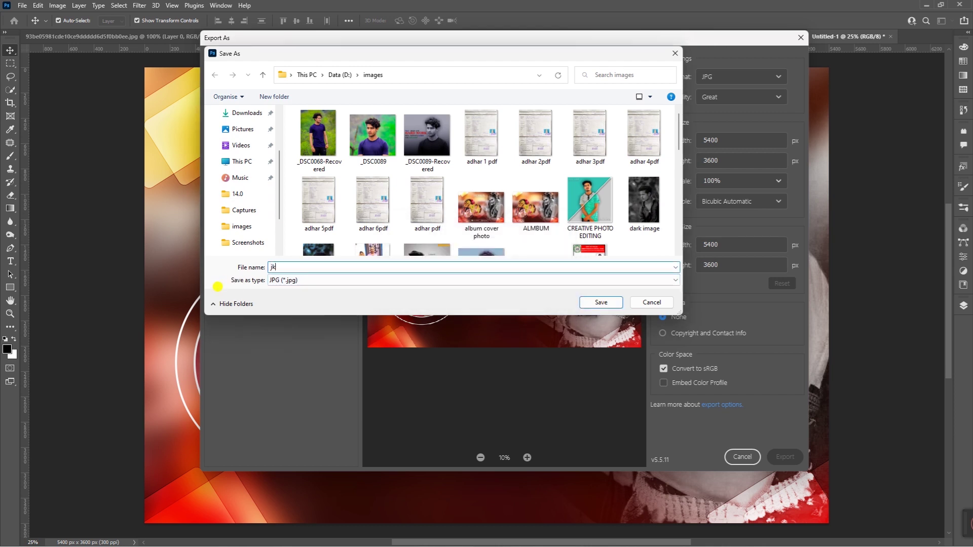
{"action": "left_click", "coordinate": [600, 303]}
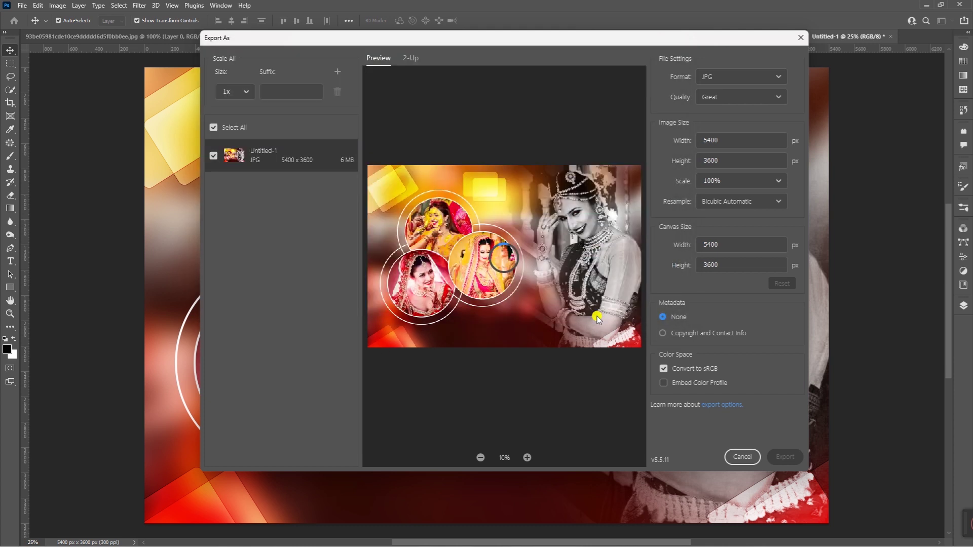